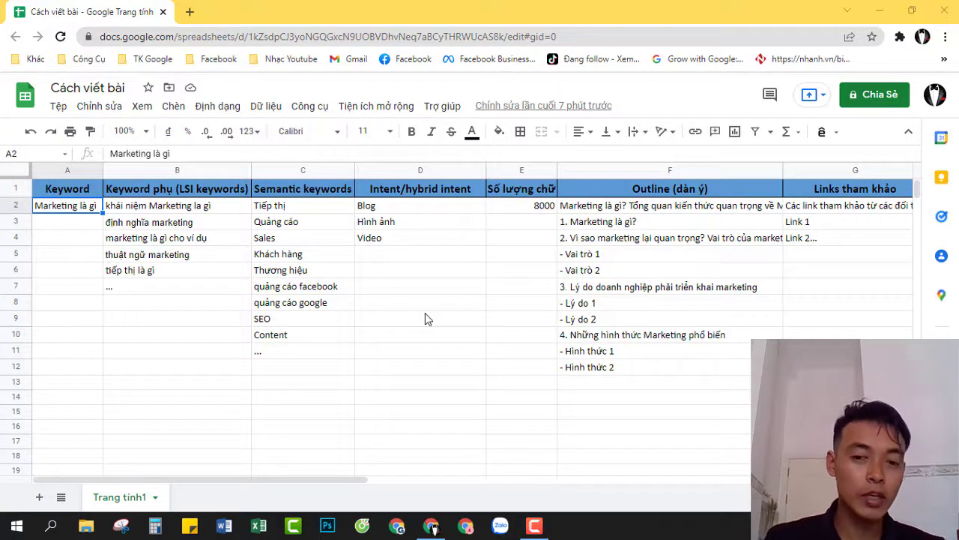
Switch to the other Chrome window and search YouTube for "phân tích từ khóa" followed by the channel owner's name
left_click(477, 529)
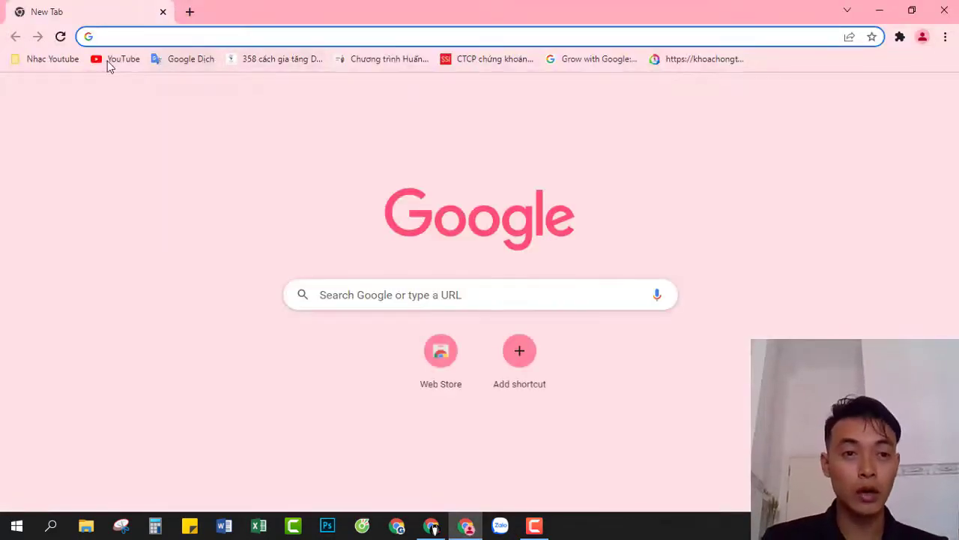
left_click(112, 60)
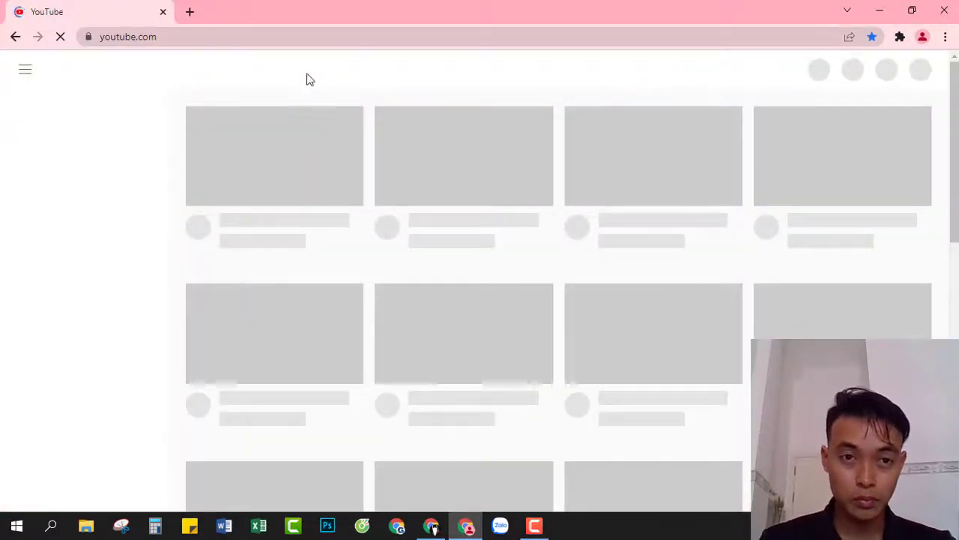
left_click(308, 73)
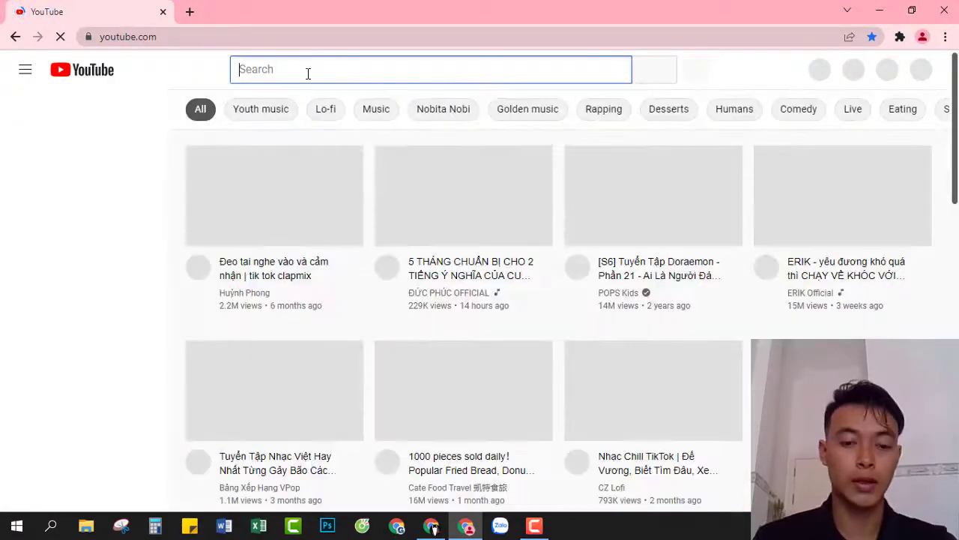
type("phân tích")
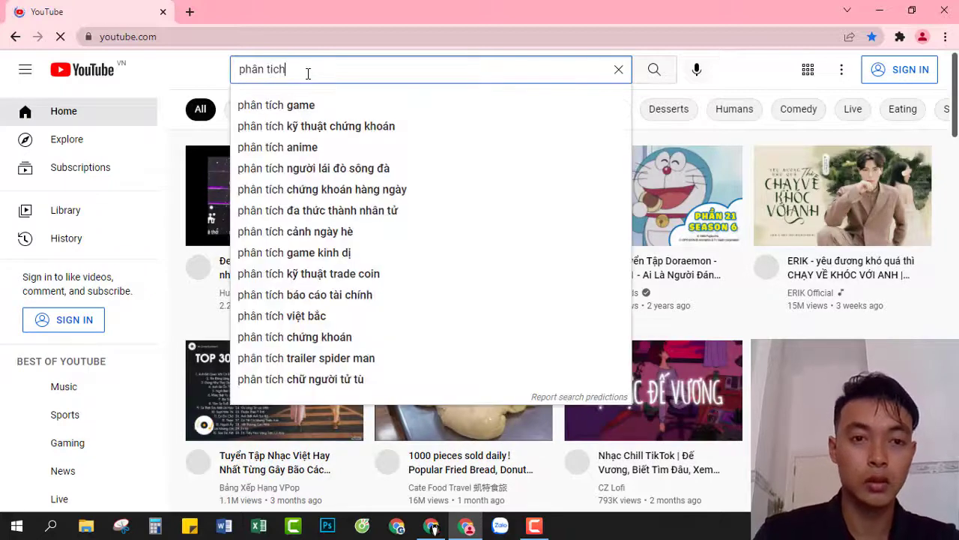
type(" từ khóa pha")
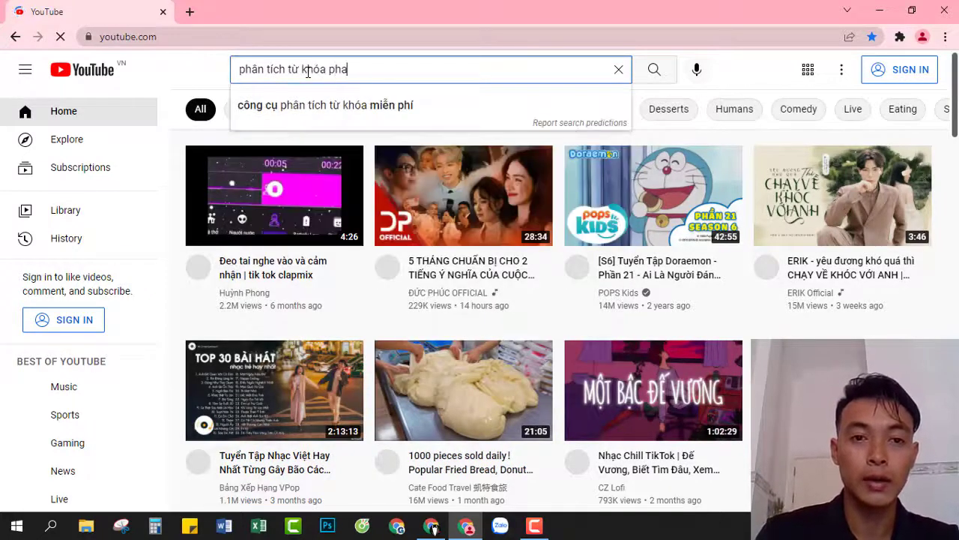
type("n đông gaing")
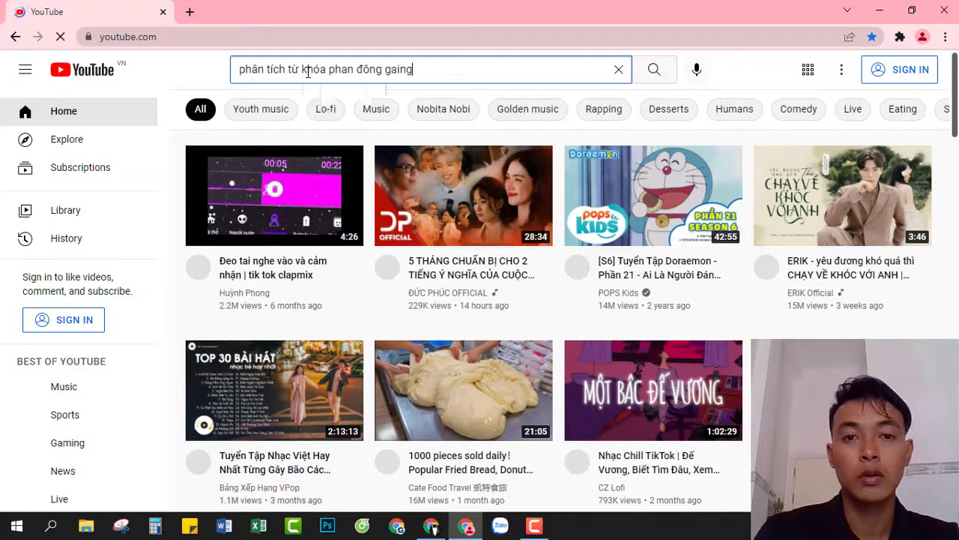
key("BackSpace")
key("BackSpace")
key("BackSpace")
key("BackSpace")
type("iang")
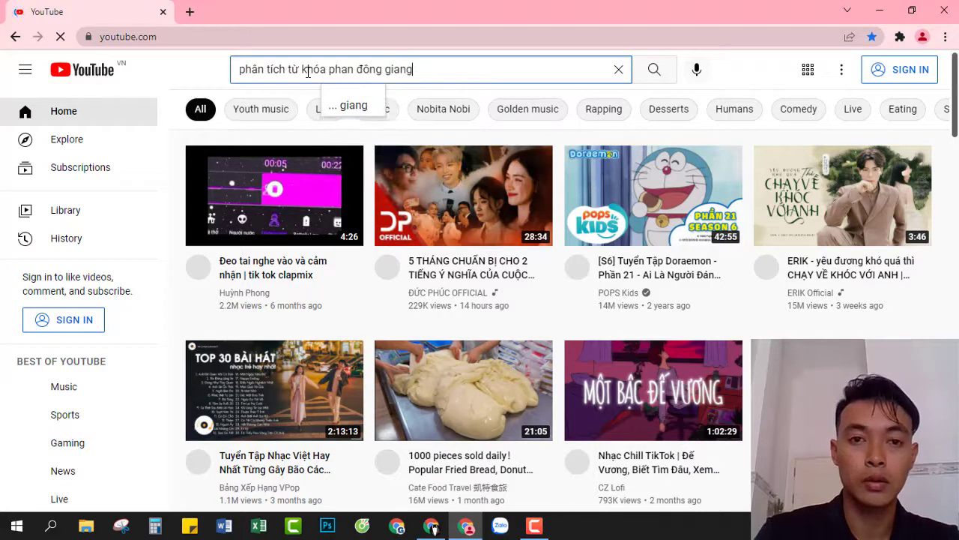
key("Return")
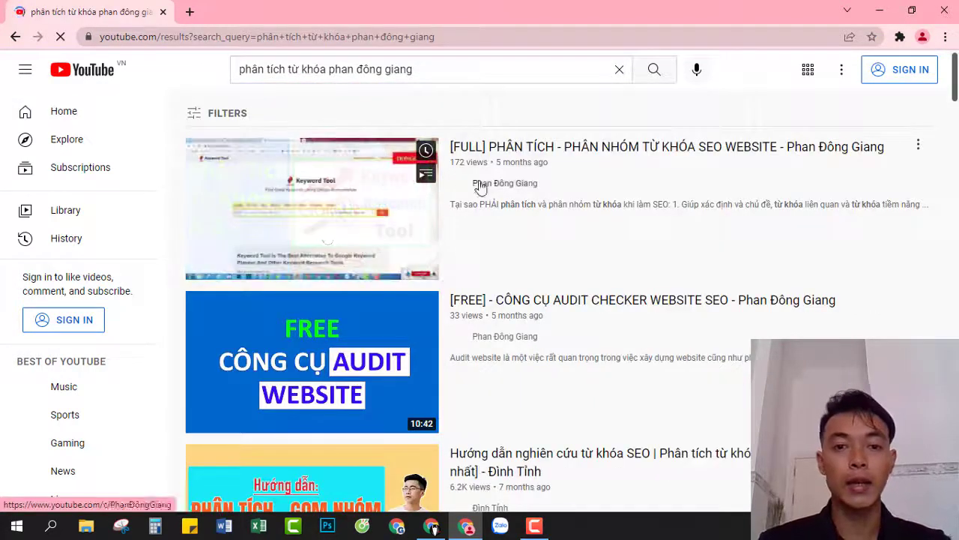
Preview the top video result on analysing and grouping SEO website keywords, and return to the article-planning spreadsheet
left_click(270, 195)
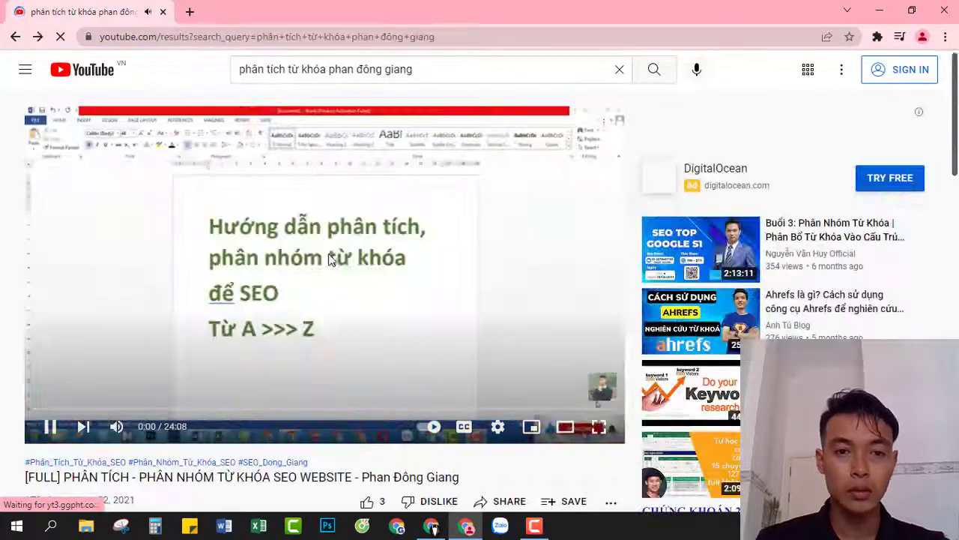
left_click(328, 253)
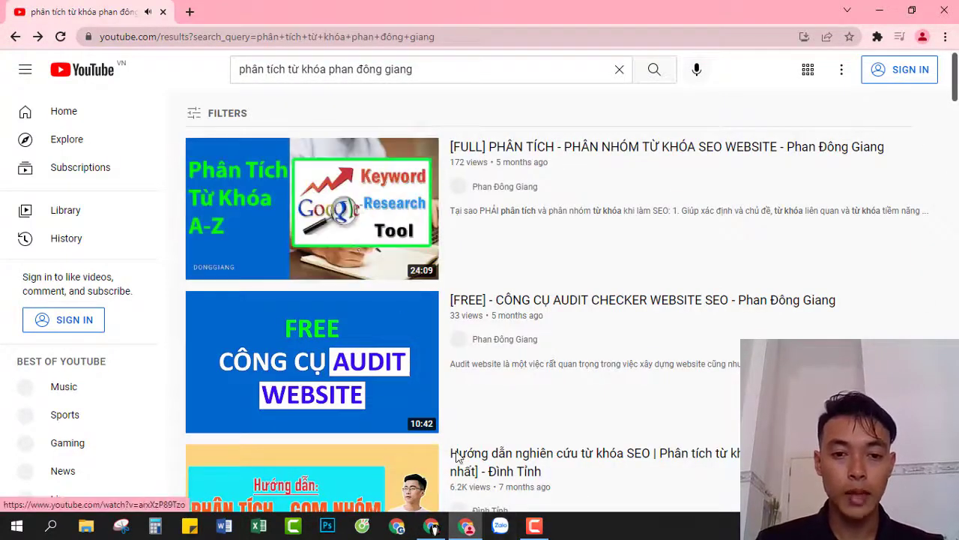
left_click(466, 525)
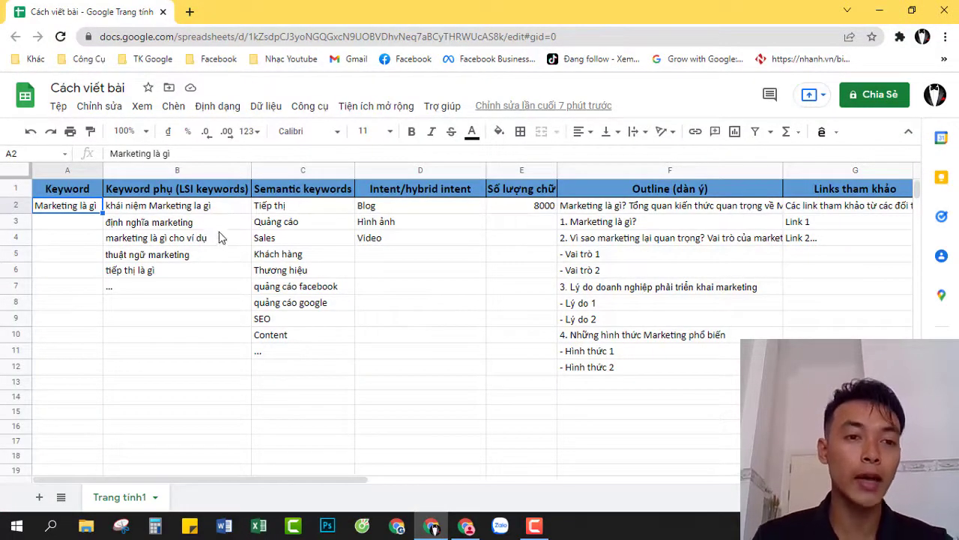
Review the keyword-analysis video results on YouTube again and switch back to the "Cách viết bài" spreadsheet
left_click(480, 528)
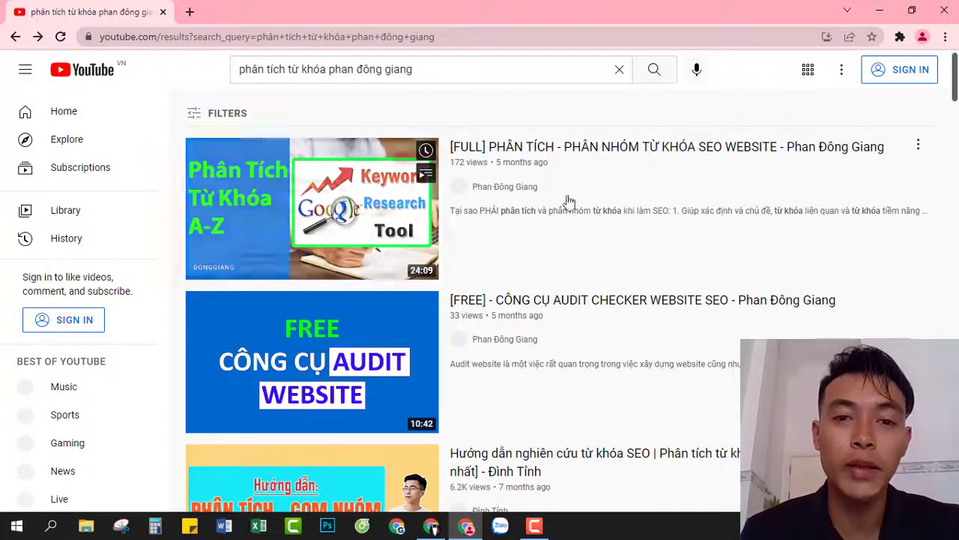
mouse_move(336, 204)
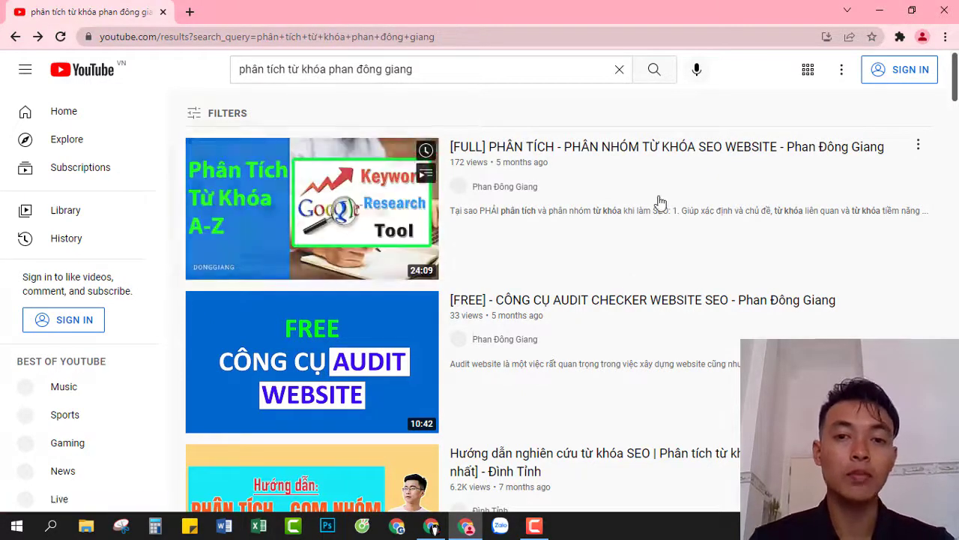
mouse_move(660, 201)
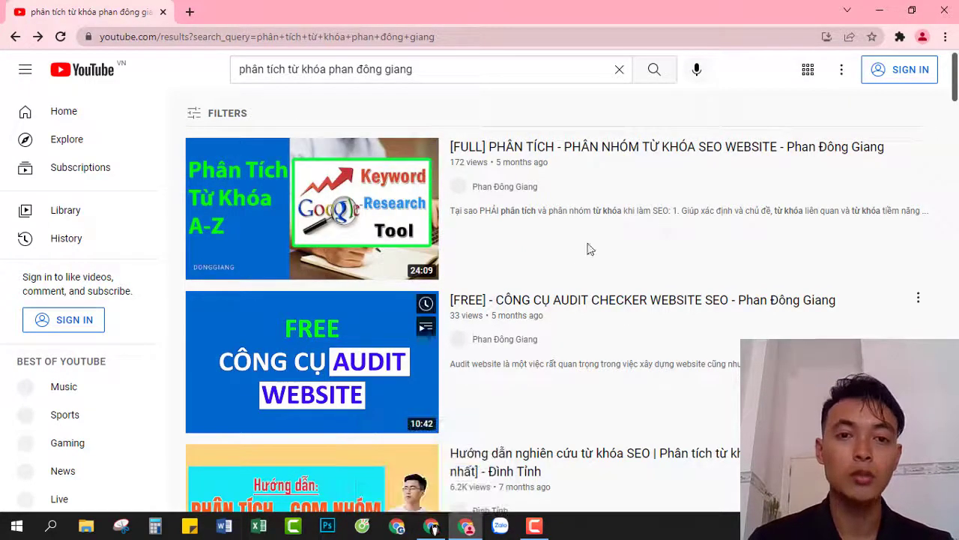
left_click(422, 525)
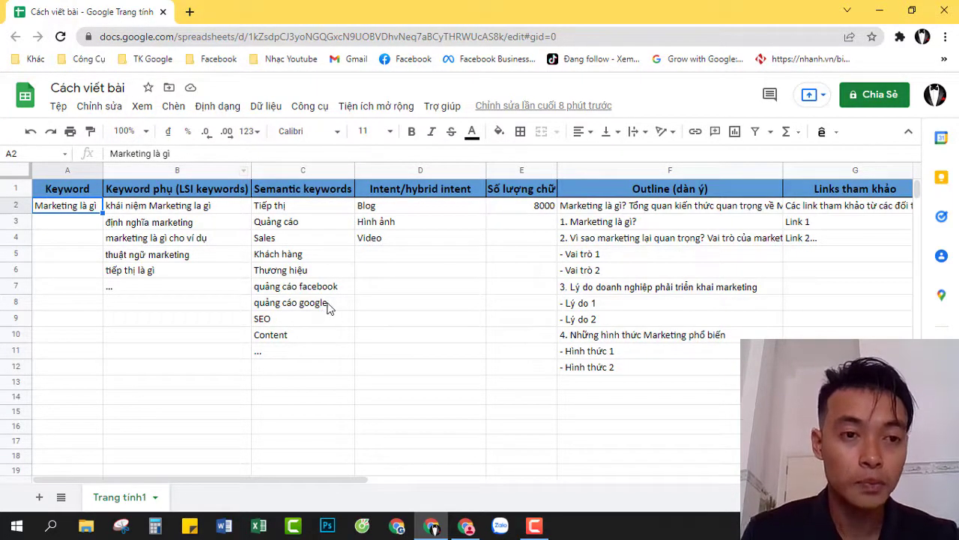
left_click(466, 526)
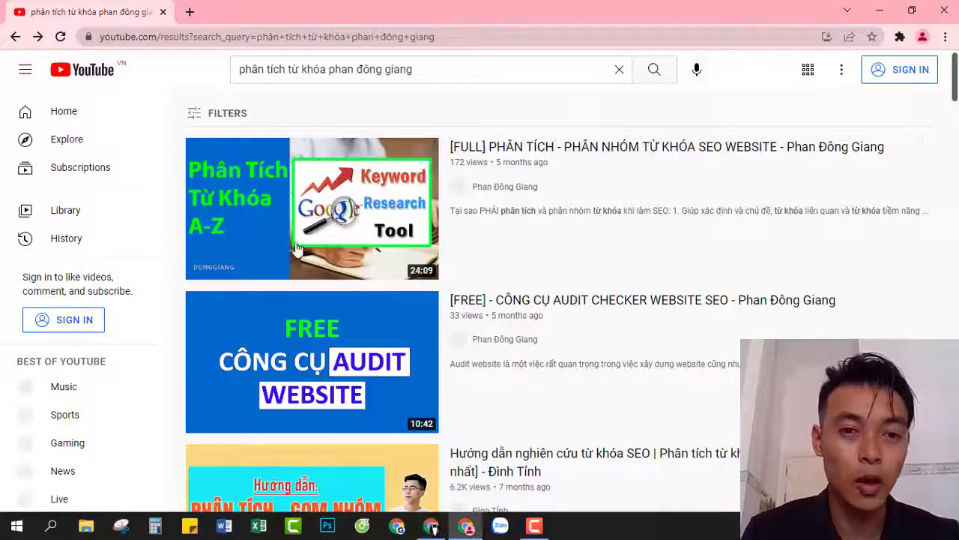
left_click(431, 526)
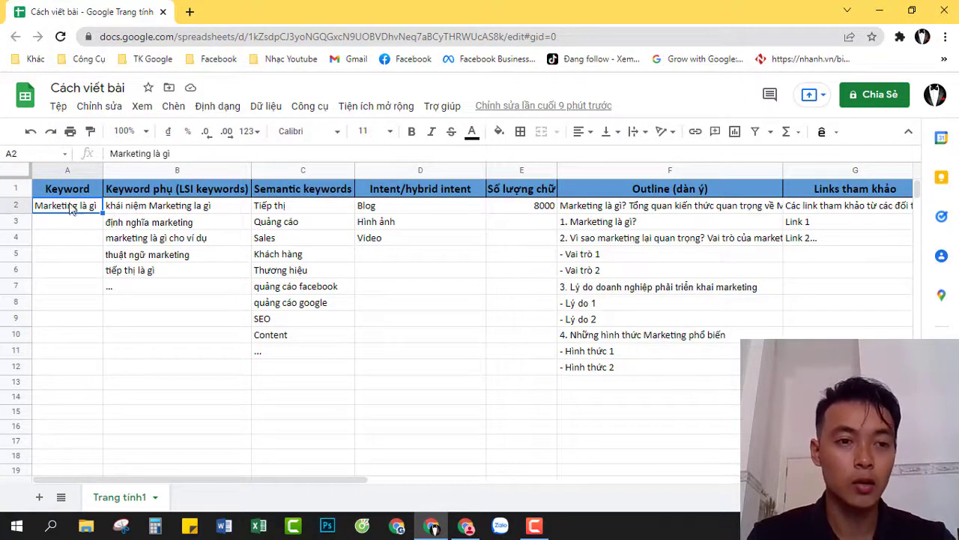
Examine the whole planning table and its main, LSI and semantic keyword columns by highlighting their cell ranges
left_click_drag(68, 207, 312, 373)
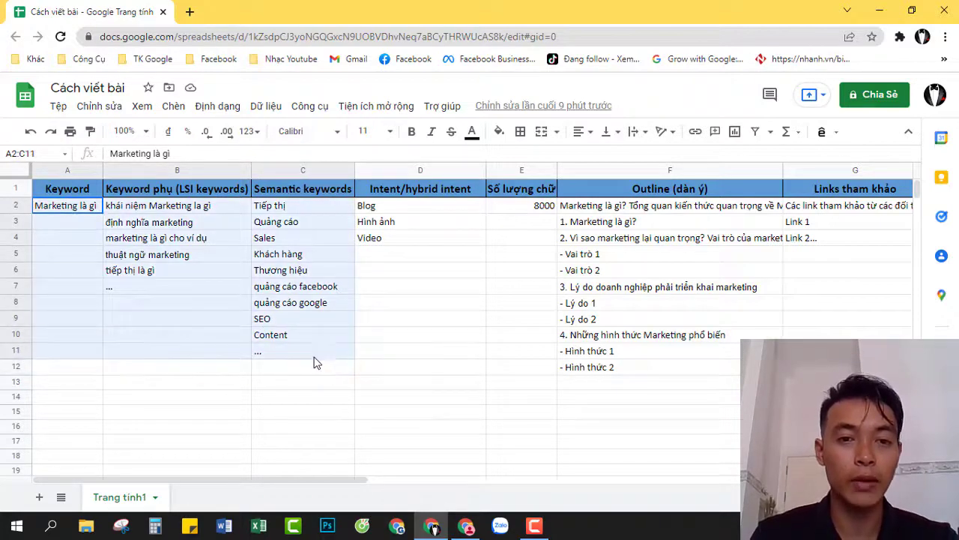
left_click(429, 307)
left_click_drag(85, 195, 846, 386)
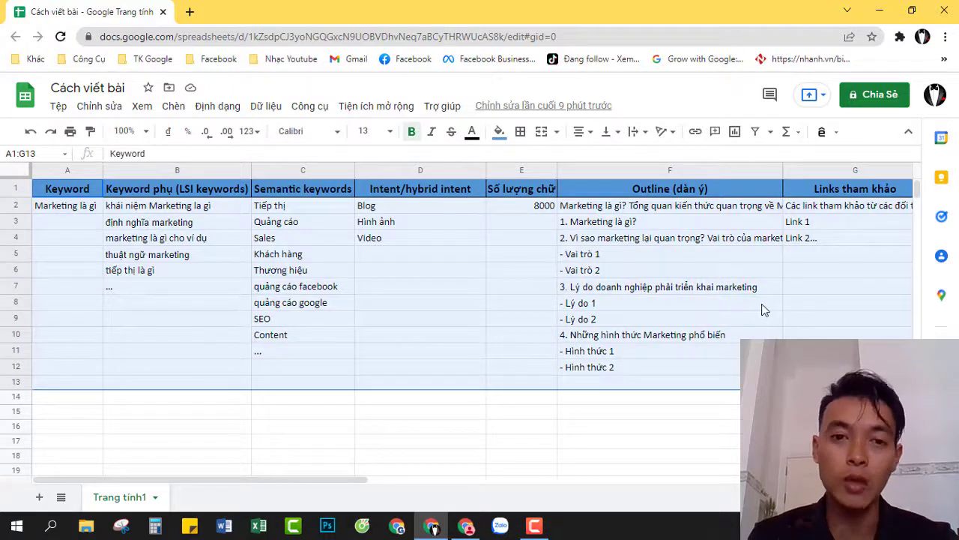
left_click(579, 322)
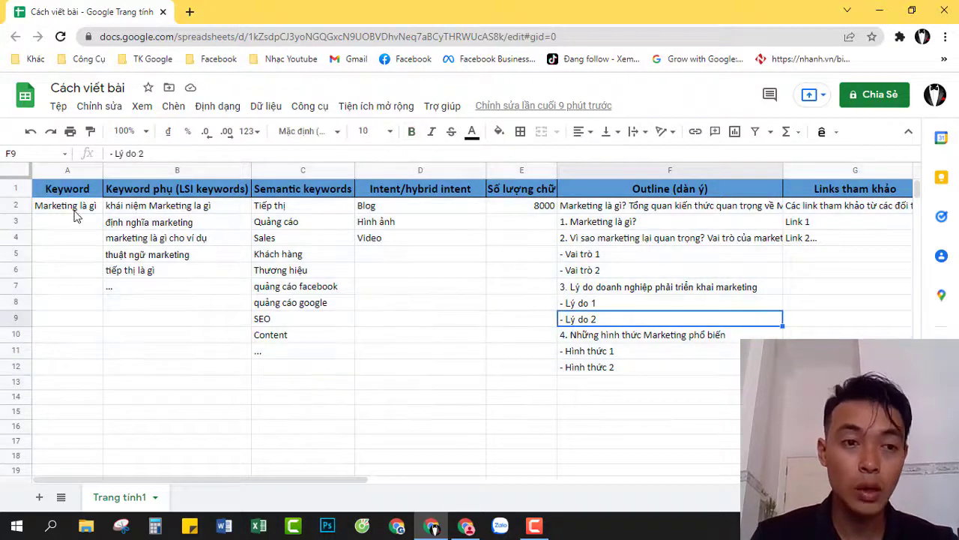
left_click_drag(75, 214, 323, 361)
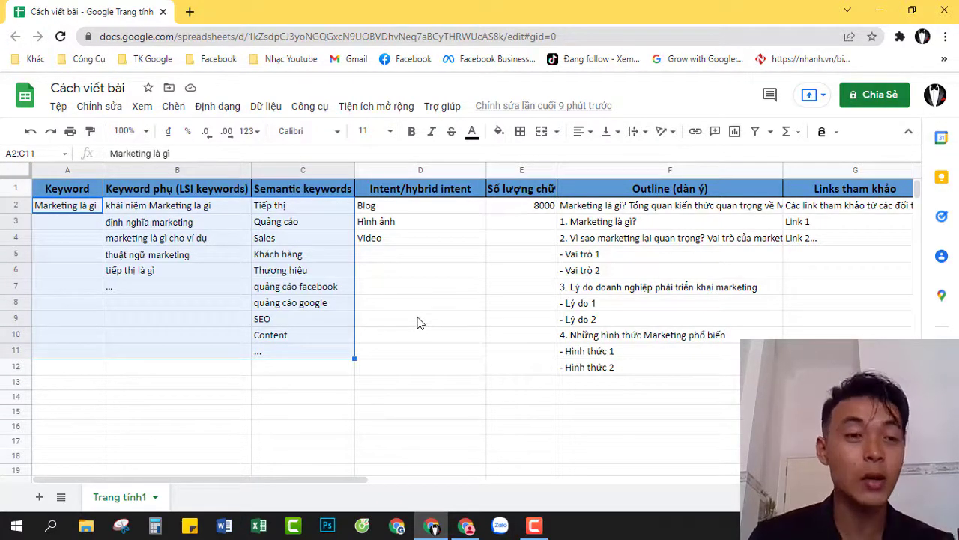
left_click(387, 310)
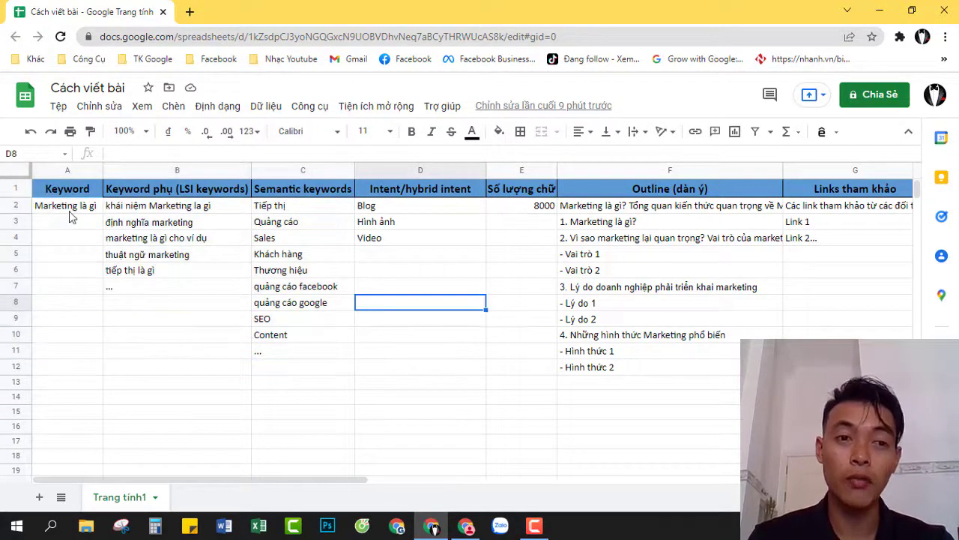
left_click_drag(69, 210, 315, 366)
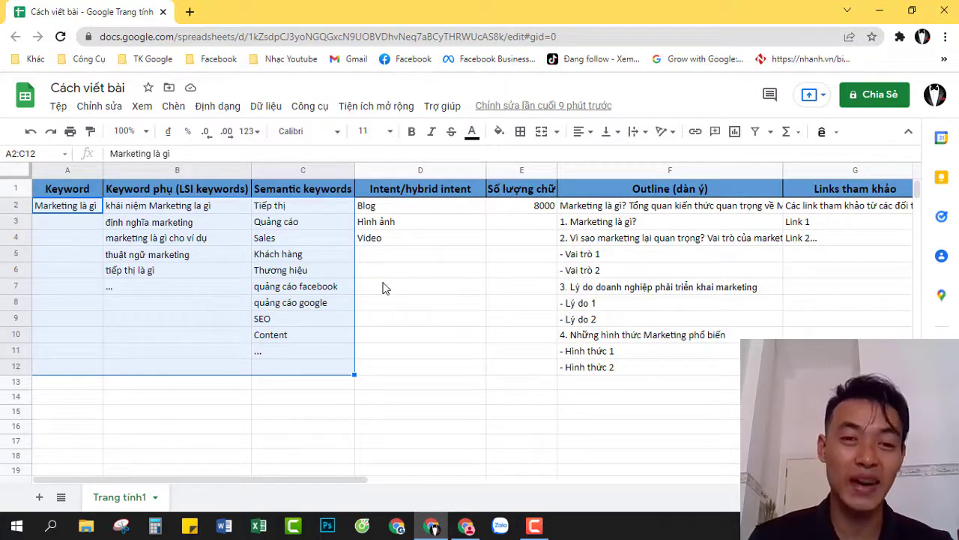
left_click(419, 292)
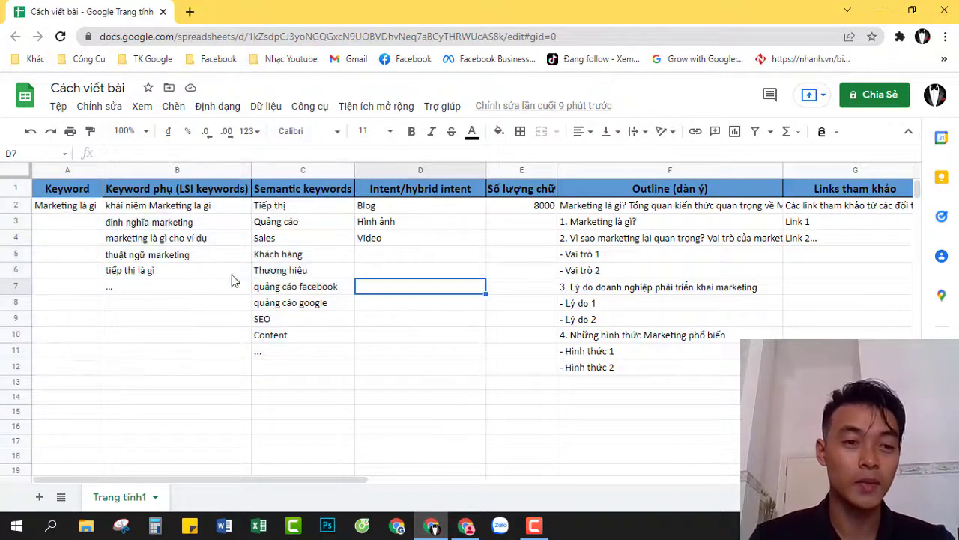
Compare the main keyword "Marketing là gì" with the LSI keywords and Semantic keywords column headings
left_click(80, 206)
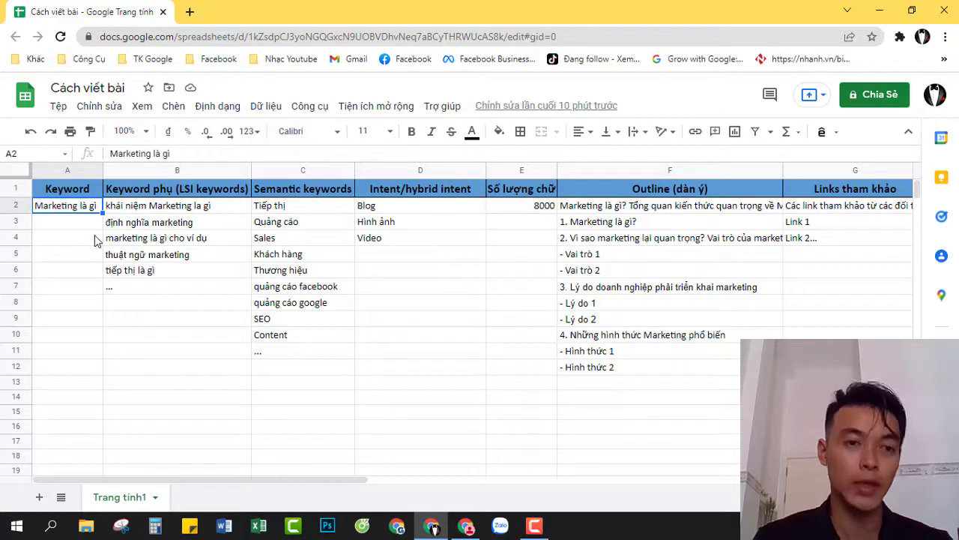
left_click(182, 196)
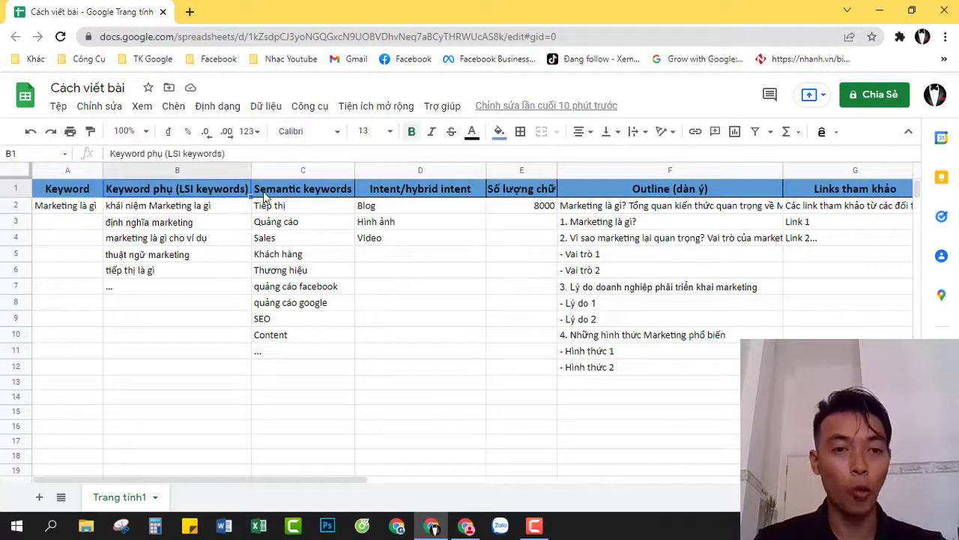
left_click(263, 191)
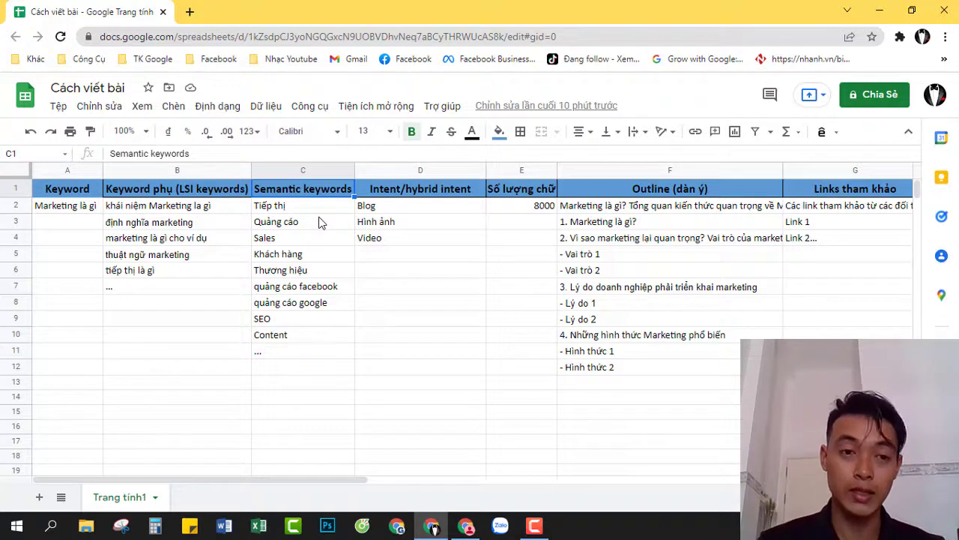
left_click(230, 193)
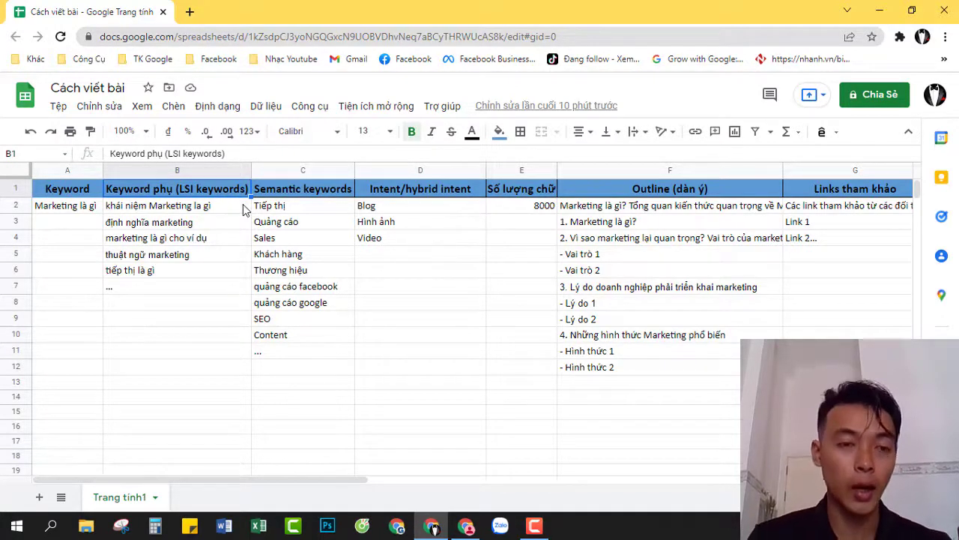
left_click(87, 210)
left_click(154, 192)
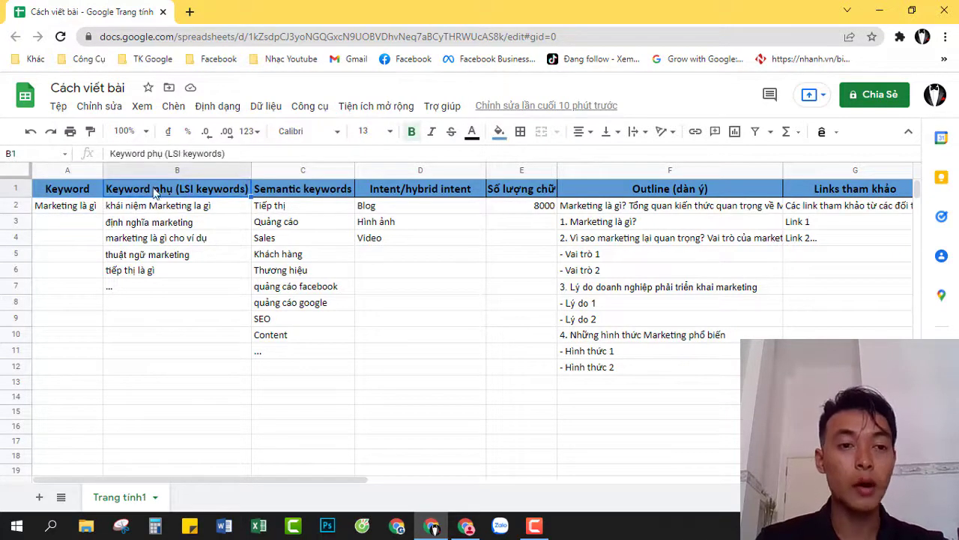
Examine how the listed LSI keywords, such as "tiếp thị là gì", and the semantic keywords relate to the main keyword
left_click(67, 214)
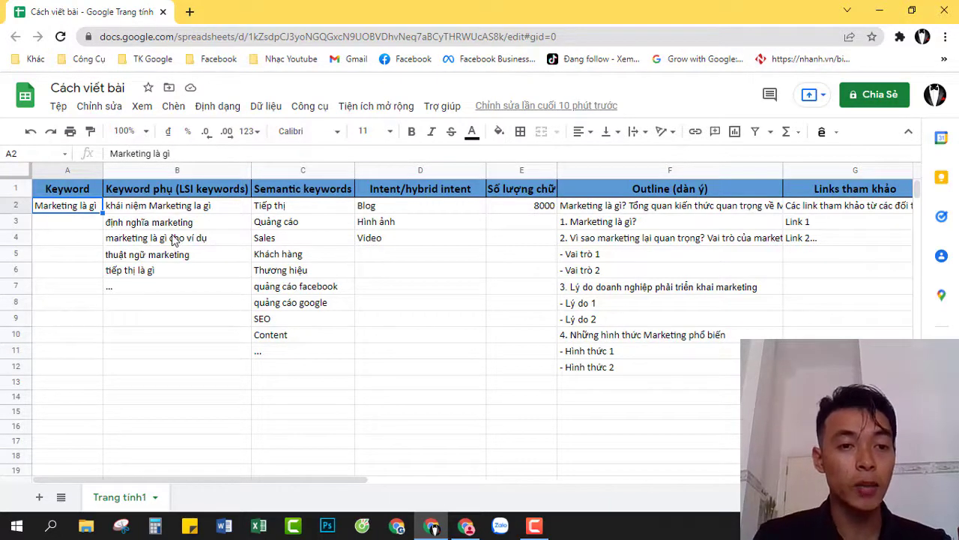
left_click(150, 256)
left_click(152, 271)
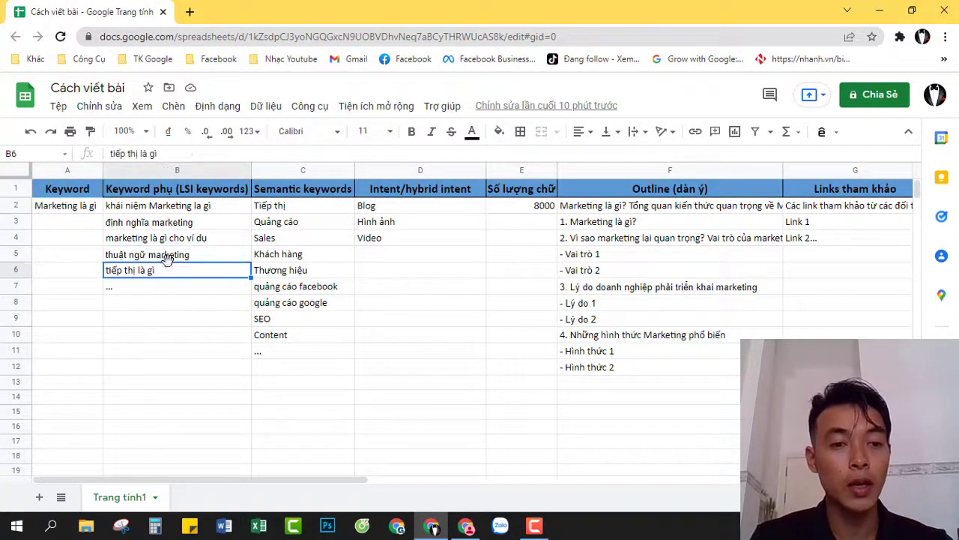
left_click(174, 189)
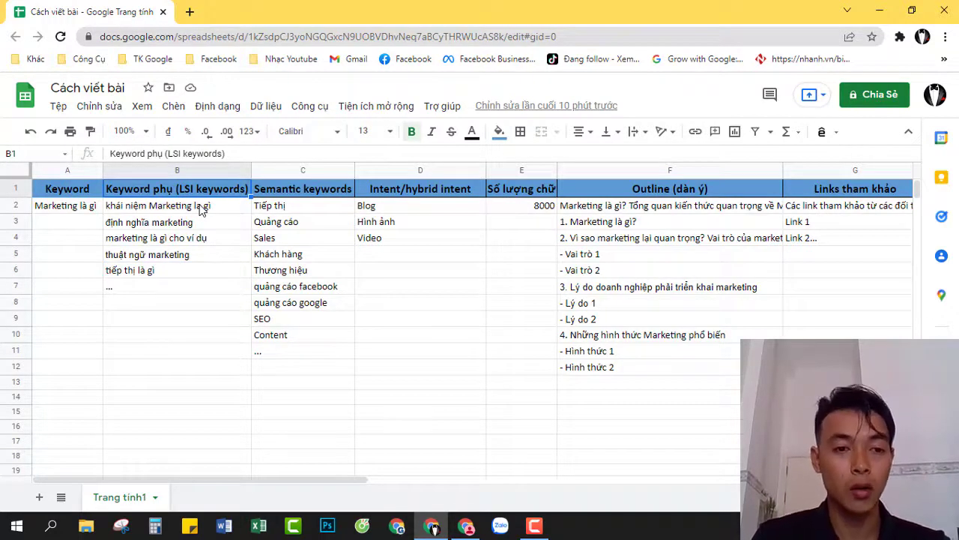
left_click_drag(200, 210, 221, 297)
left_click(203, 317)
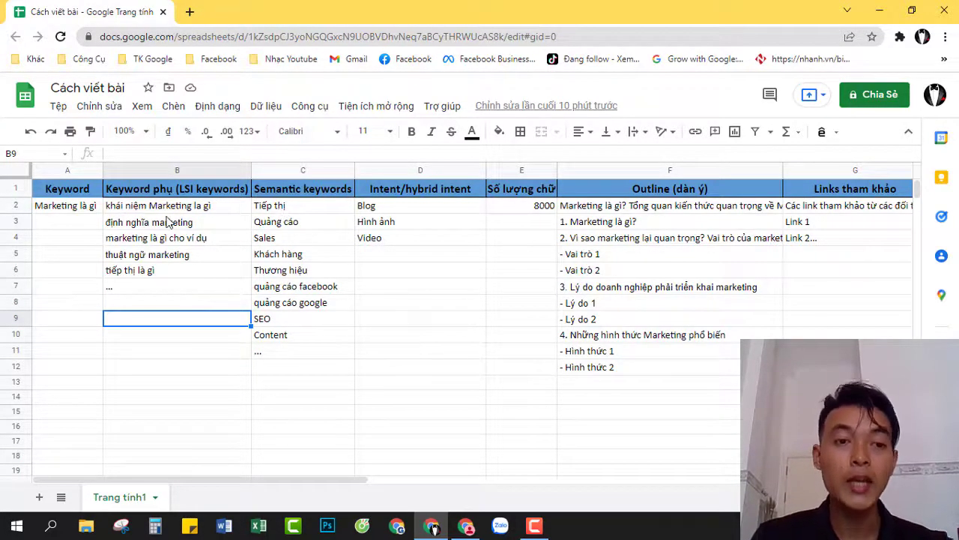
left_click(283, 192)
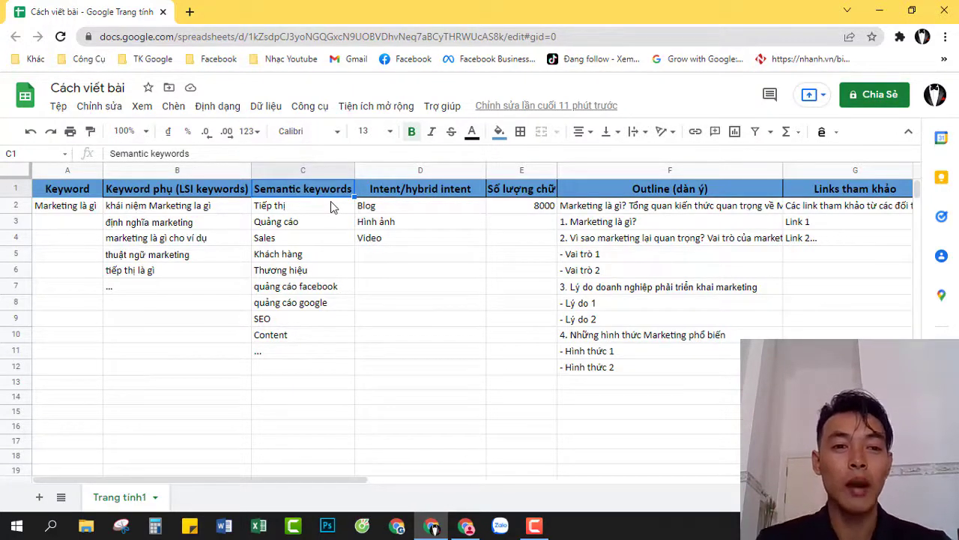
left_click(78, 205)
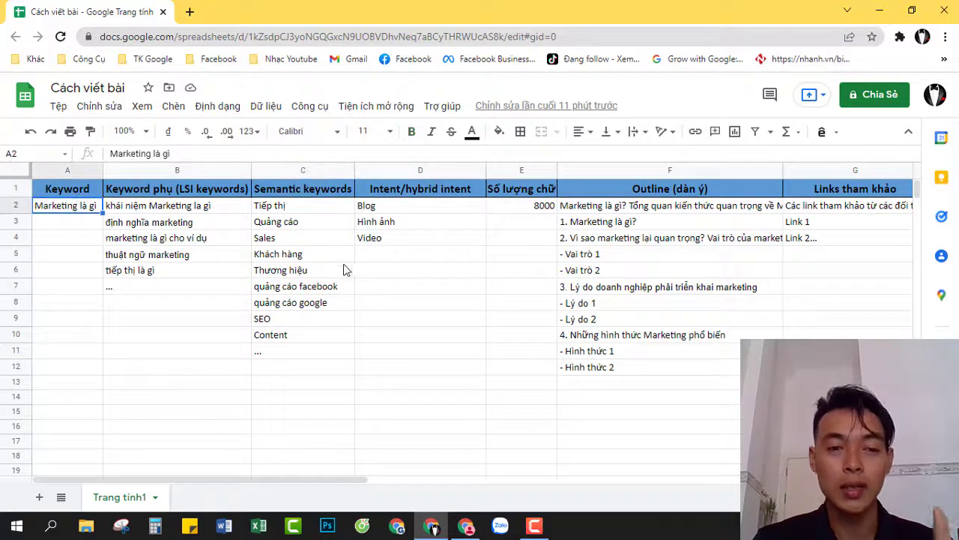
Examine the semantic keywords from "Tiếp thị" to "Content" against the main keyword "Marketing là gì"
left_click(317, 208)
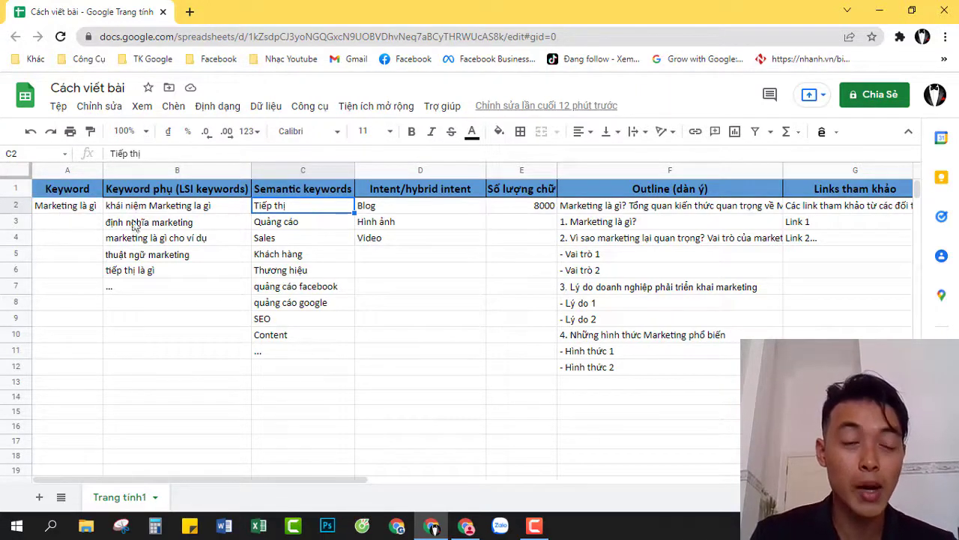
left_click(339, 255)
left_click_drag(317, 207, 315, 337)
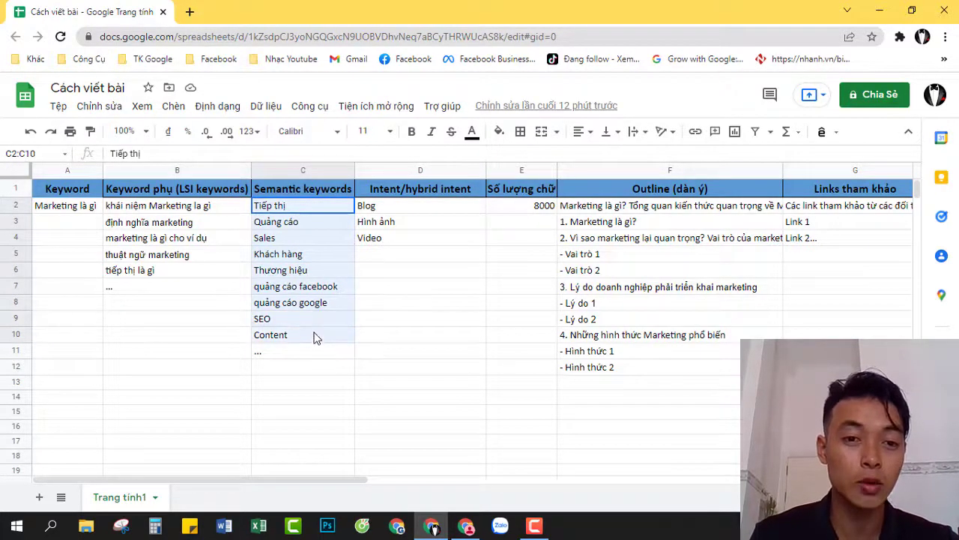
left_click(391, 303)
left_click_drag(333, 207, 318, 330)
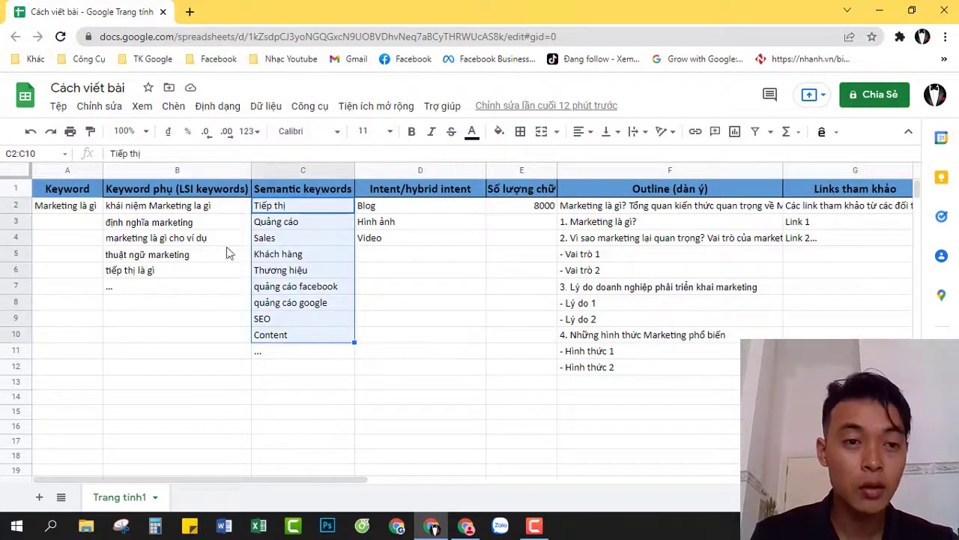
left_click(84, 212)
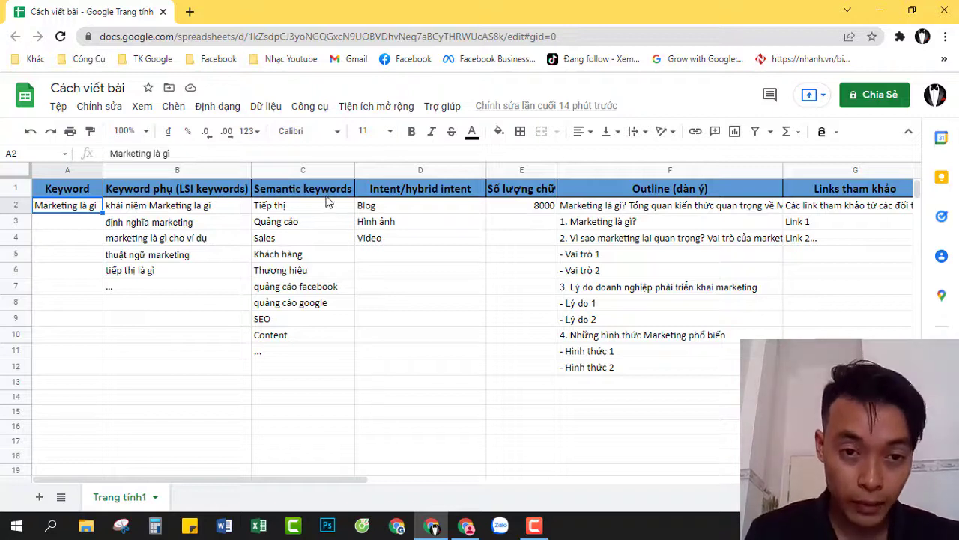
Review the Semantic keywords column and the adjoining intent, word count and outline columns by highlighting their cells
left_click_drag(329, 193, 314, 365)
left_click(278, 240)
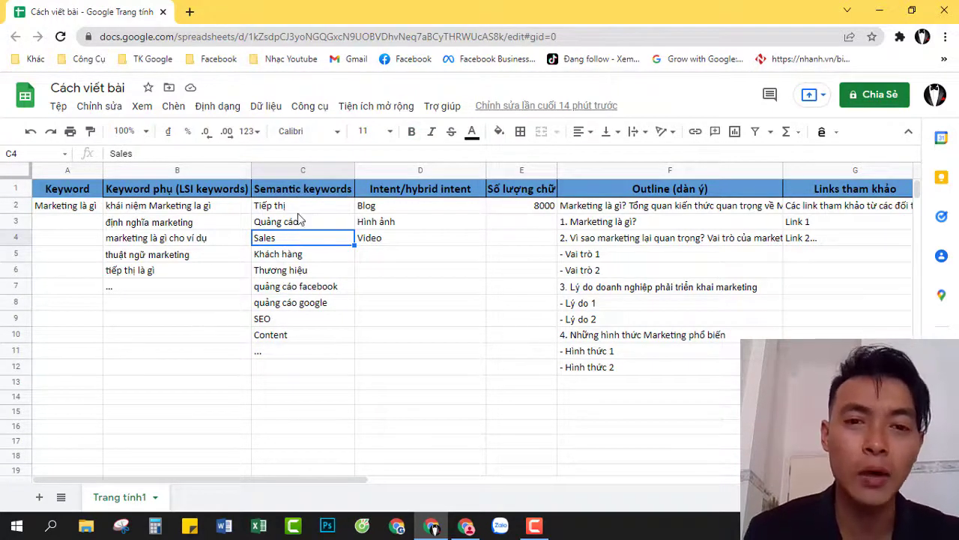
left_click_drag(407, 184, 730, 398)
left_click(505, 383)
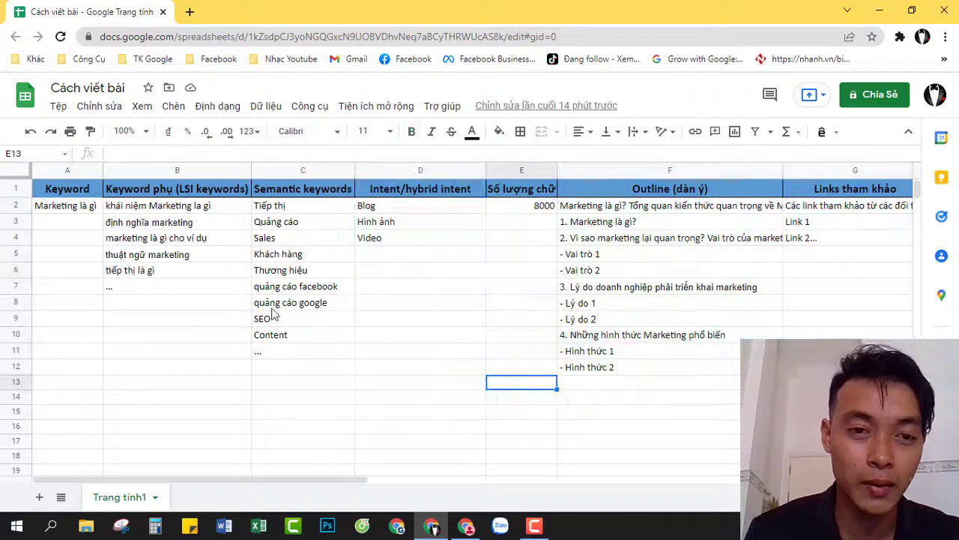
Compare the semantic keywords with the LSI keywords, then highlight the main and LSI keyword columns together
left_click_drag(278, 208, 274, 337)
left_click_drag(158, 206, 155, 284)
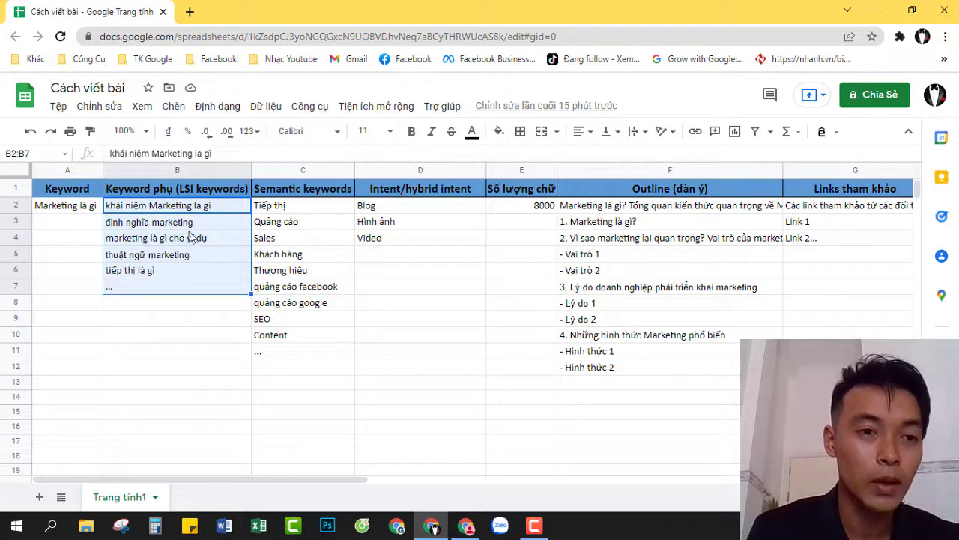
left_click_drag(76, 197, 207, 304)
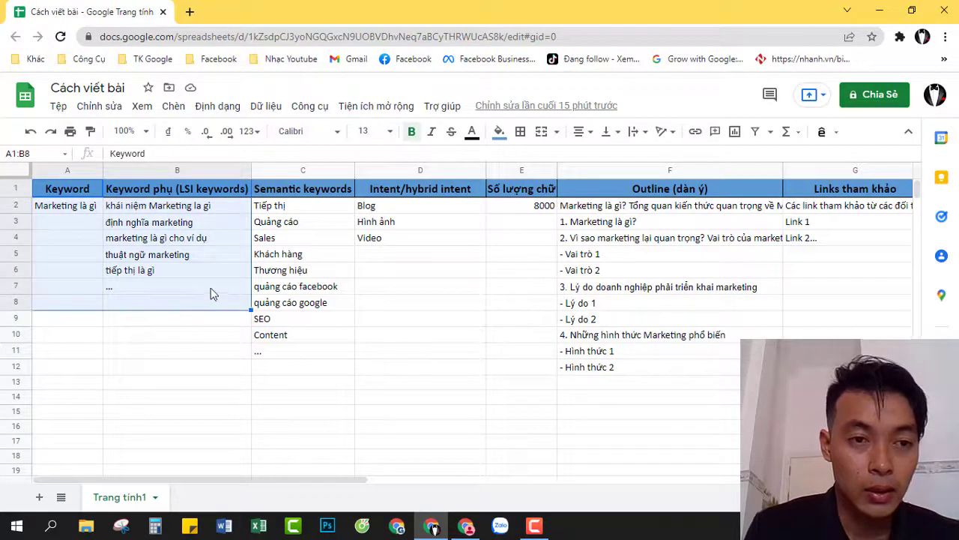
Check the keyword-analysis video results on YouTube, then return to the spreadsheet and highlight the semantic keyword list
left_click(466, 525)
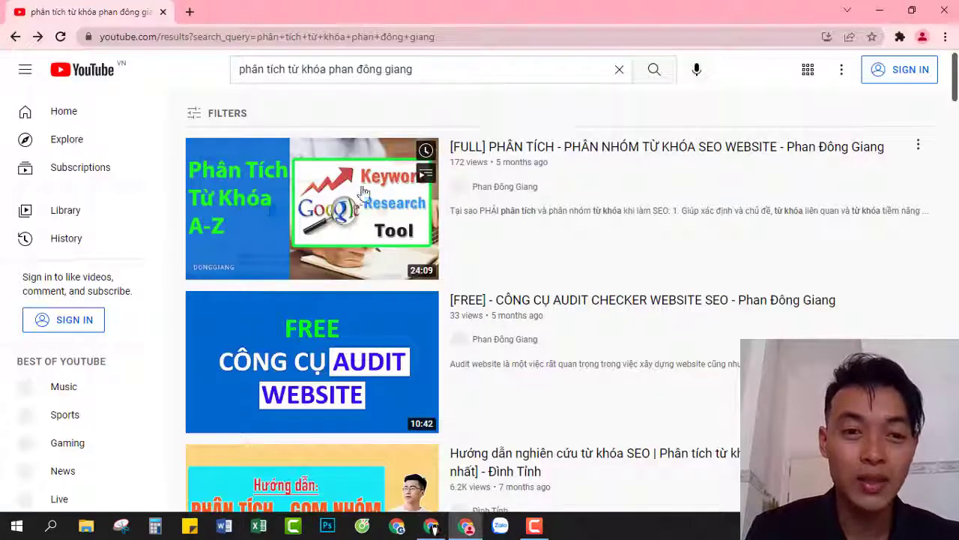
key("alt+Tab")
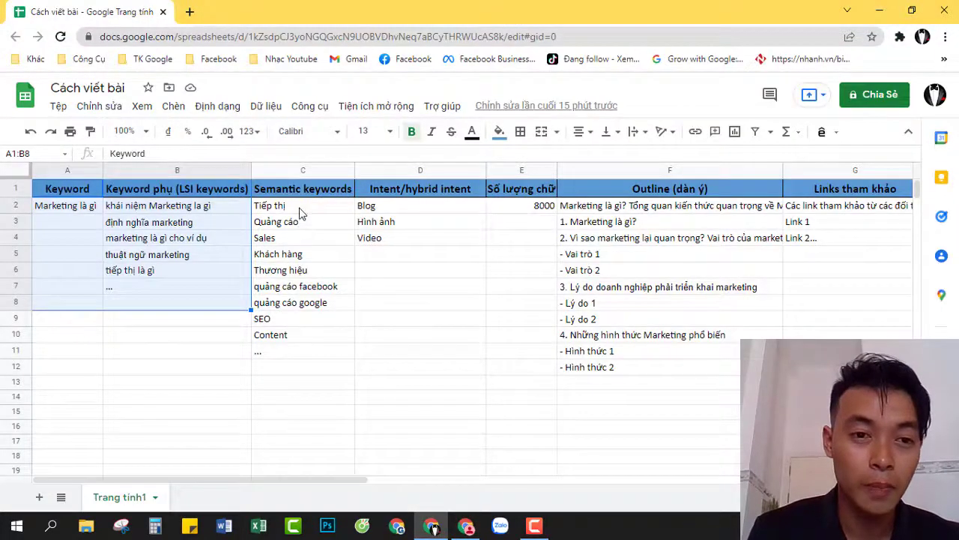
left_click_drag(300, 208, 298, 361)
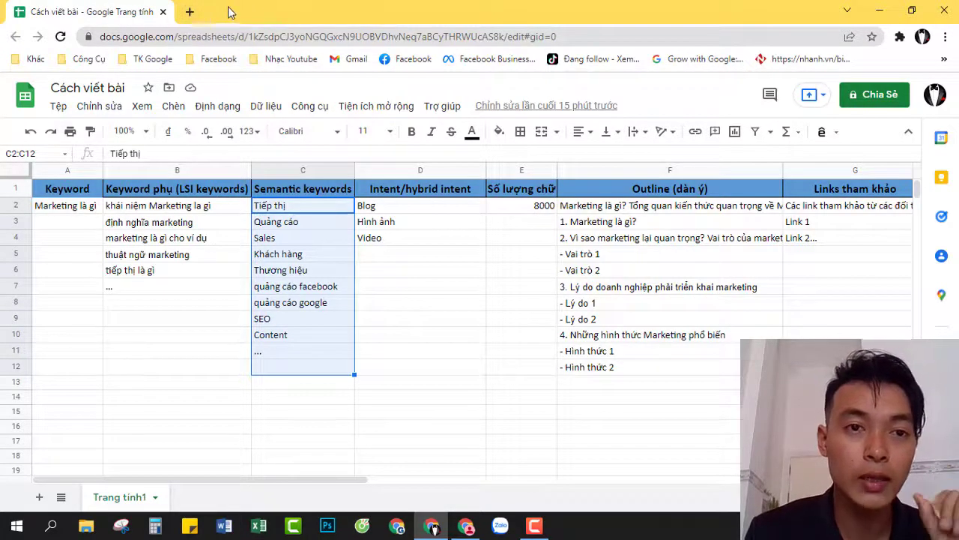
Search Google for "what is marketing" in a new tab, as the English version of the main keyword
left_click(81, 207)
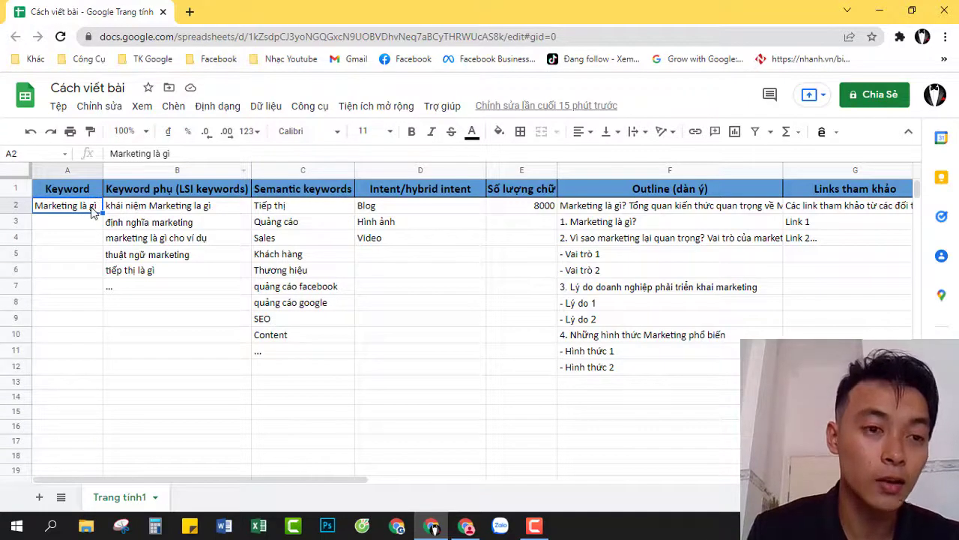
left_click(196, 13)
type("what us")
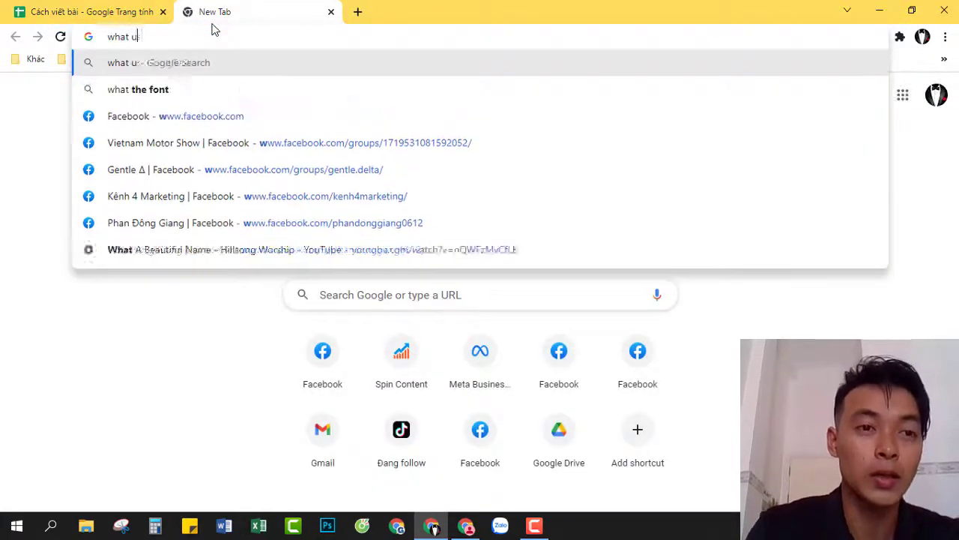
key("BackSpace")
key("BackSpace")
type("is marketing")
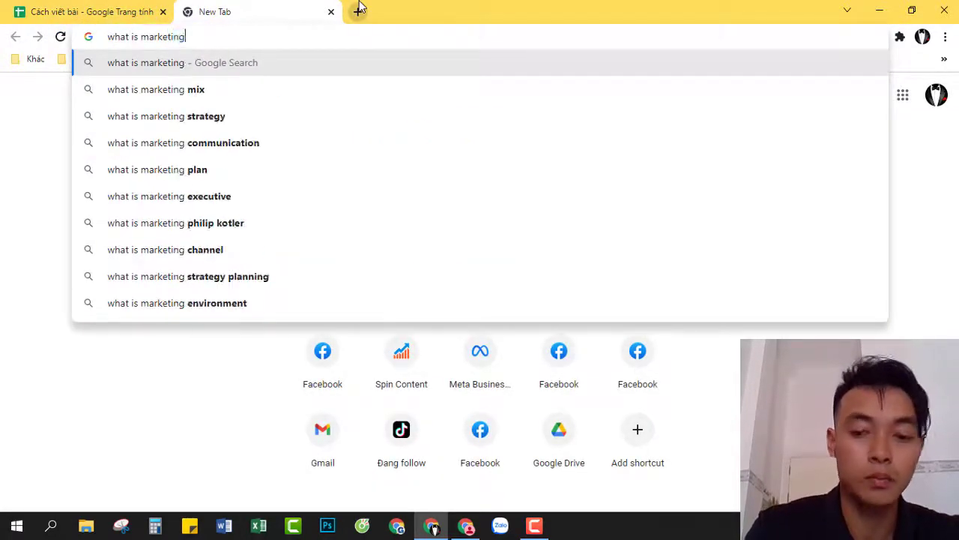
key("Return")
Open the AMA result "What is Marketing? — The Definition of Marketing" in a separate tab and switch to it
scroll(445, 250, "down", 5)
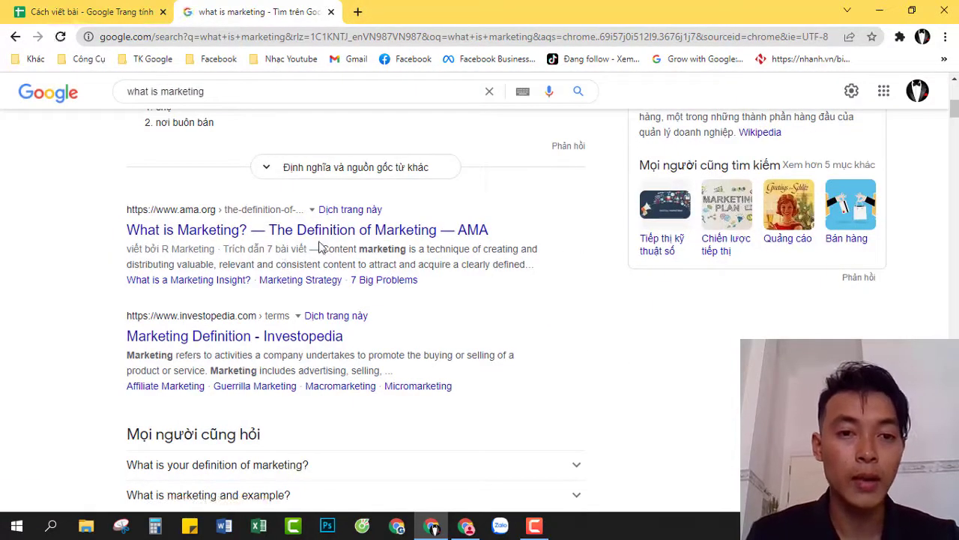
middle_click(312, 230)
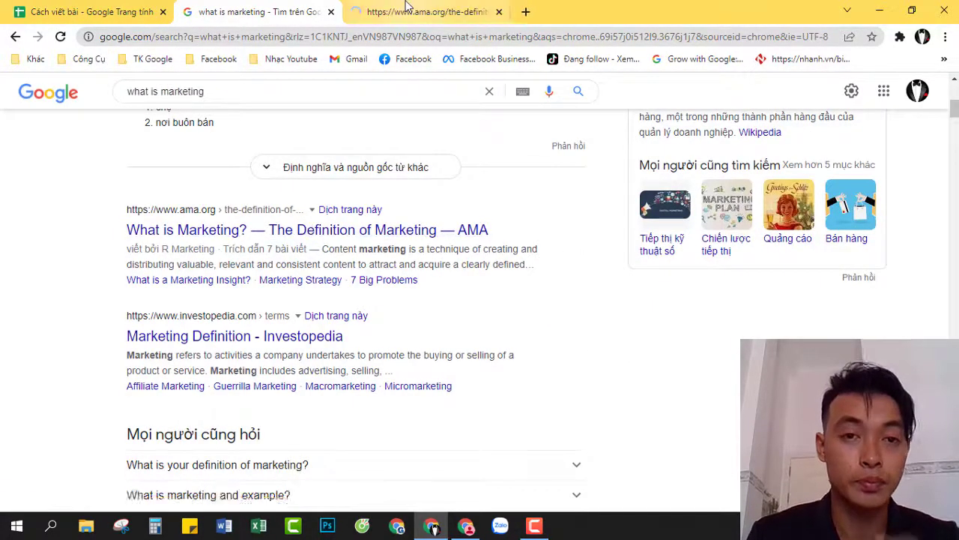
left_click(420, 12)
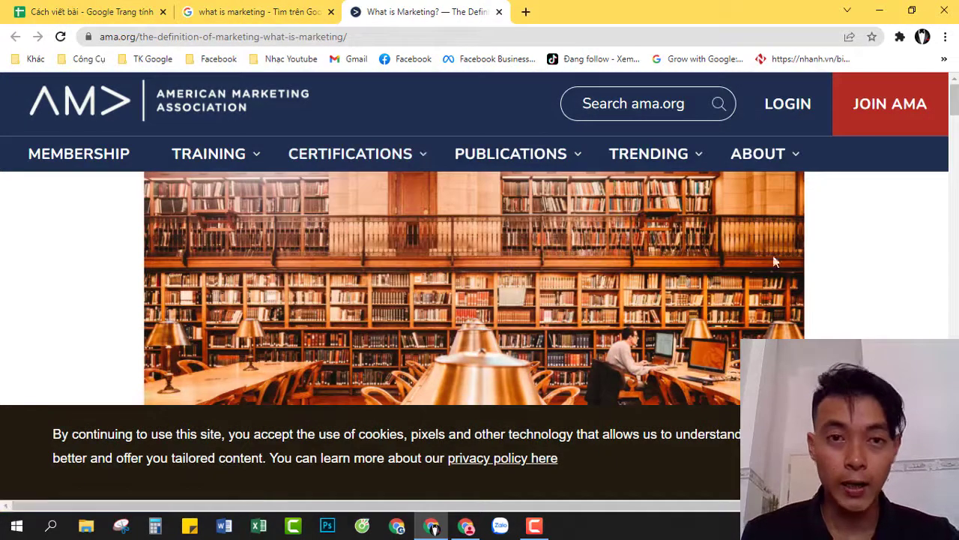
Examine the Google results for "what is marketing" alongside the definition sections of the AMA article
left_click(305, 12)
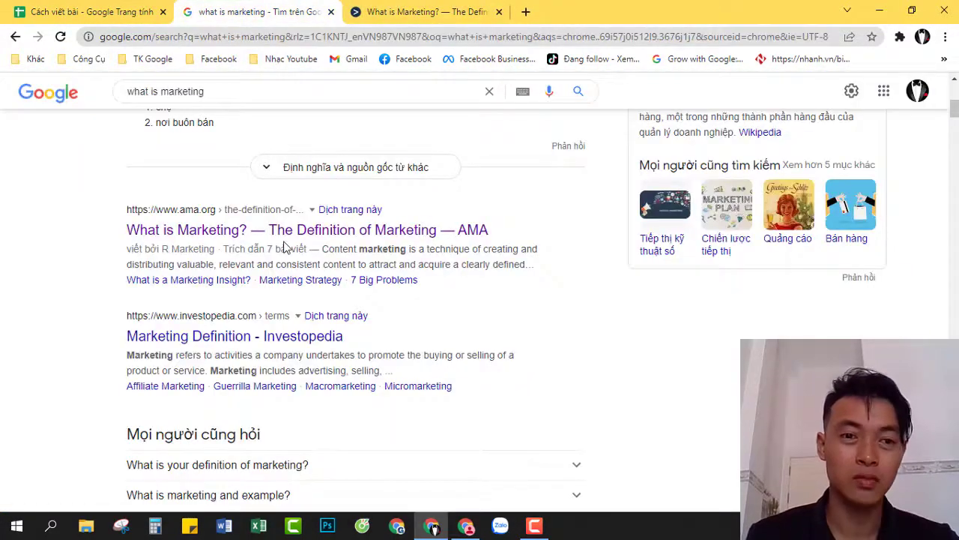
scroll(285, 240, "down", 3)
scroll(333, 227, "up", 4)
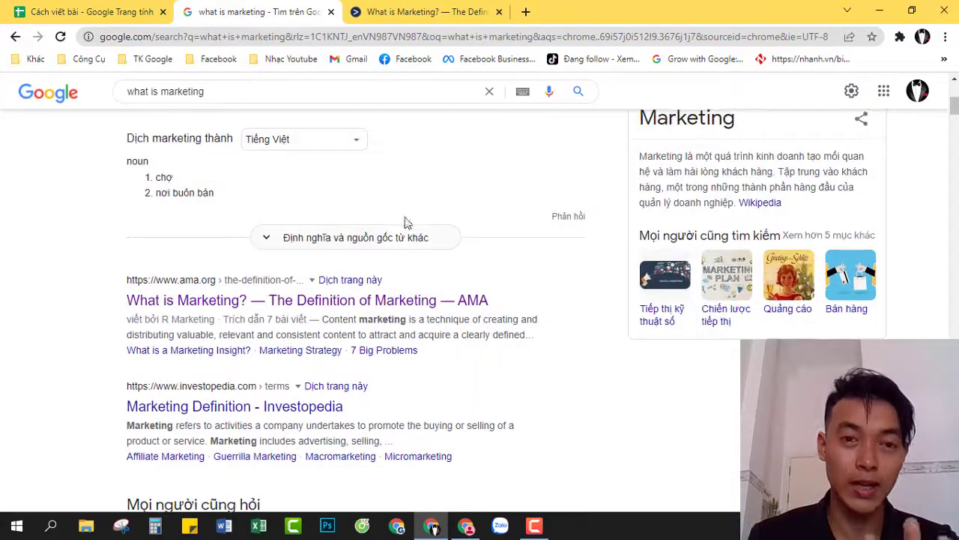
left_click(429, 12)
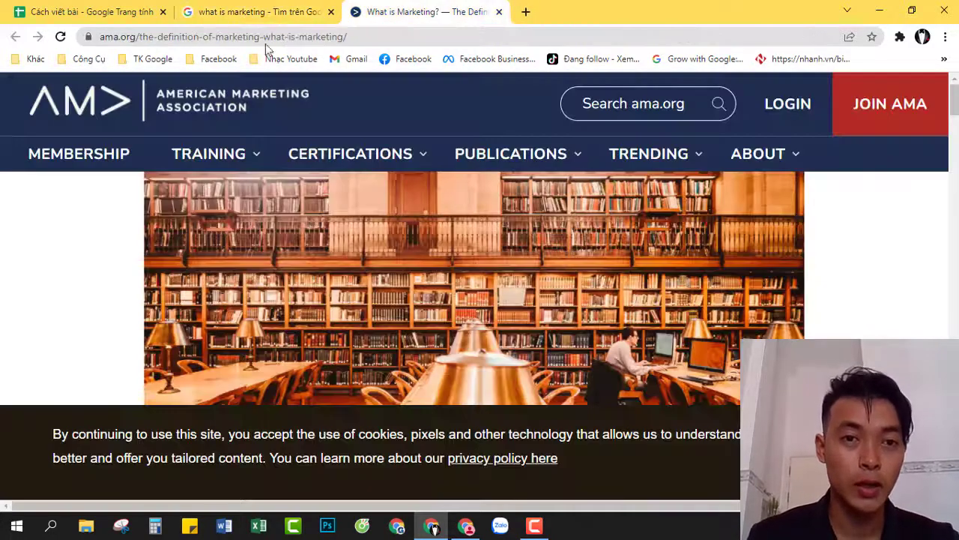
left_click(251, 9)
left_click(408, 9)
scroll(571, 259, "down", 10)
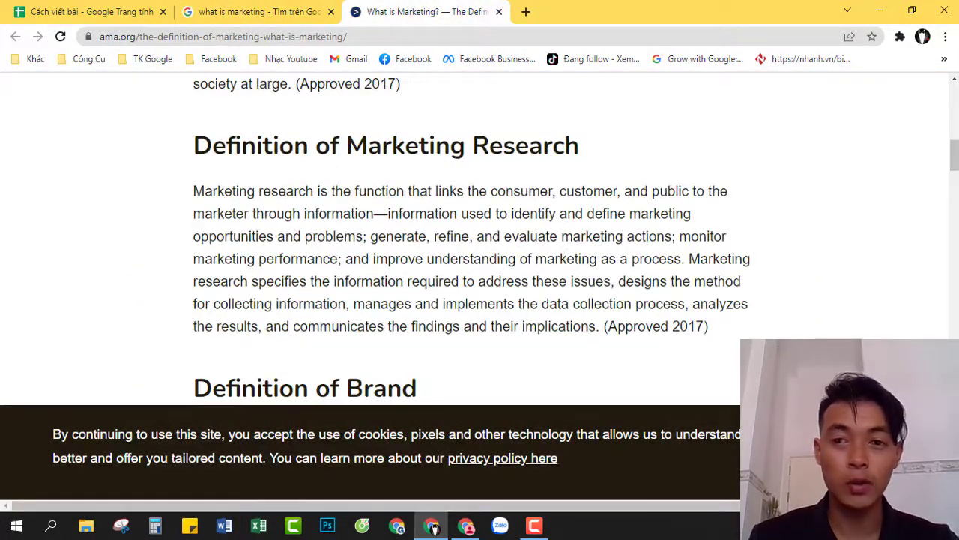
scroll(508, 183, "up", 3)
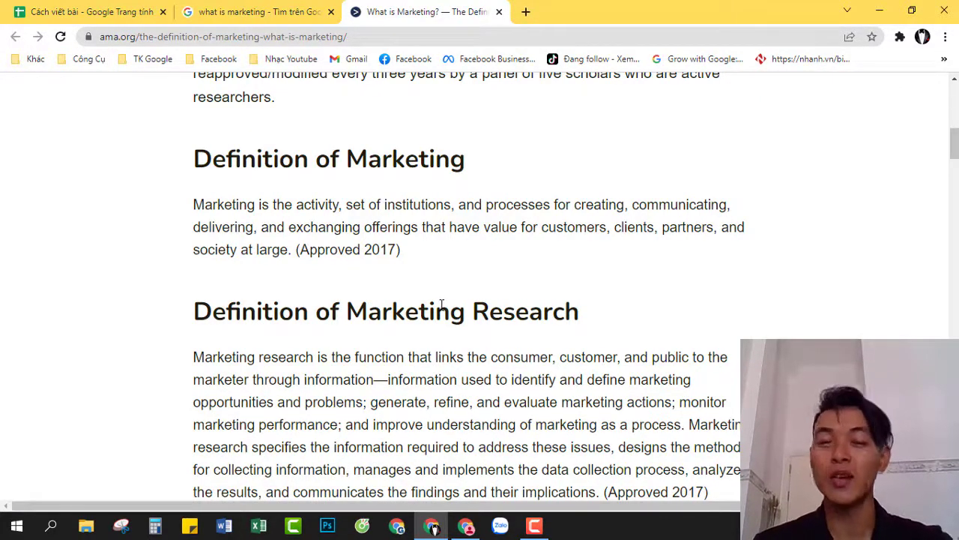
Search Google for "text razer" in a new tab and open the TextRazor homepage at its Try it Out section
left_click(526, 12)
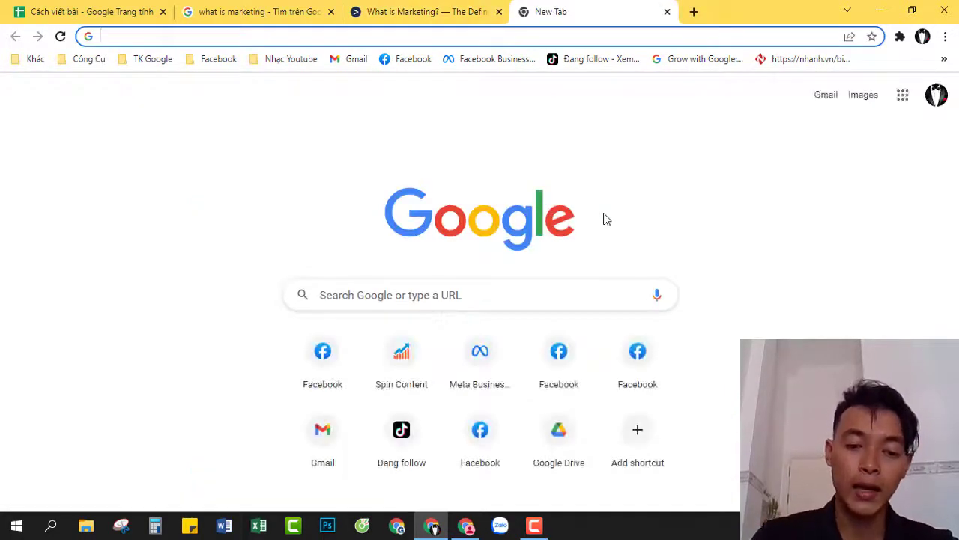
type("text")
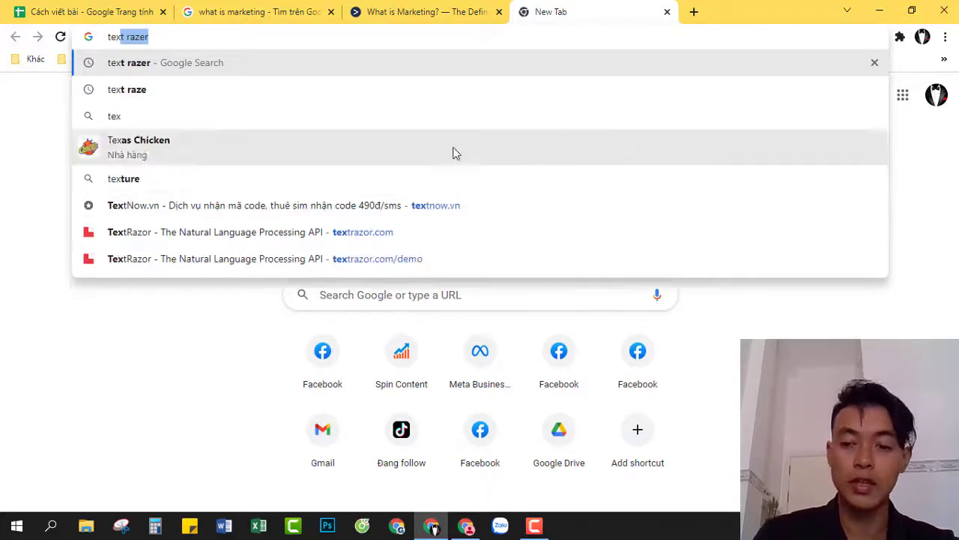
key("Return")
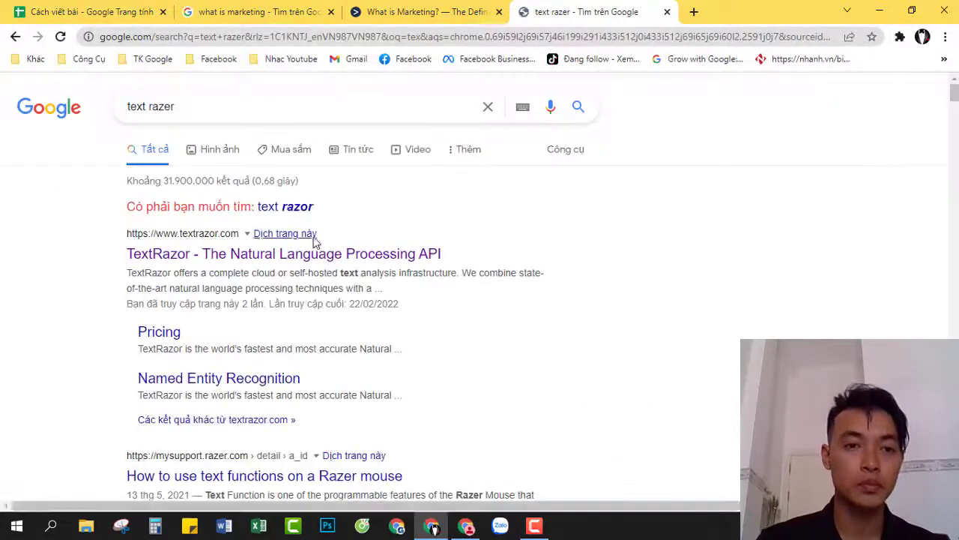
left_click(284, 253)
scroll(433, 525, "down", 5)
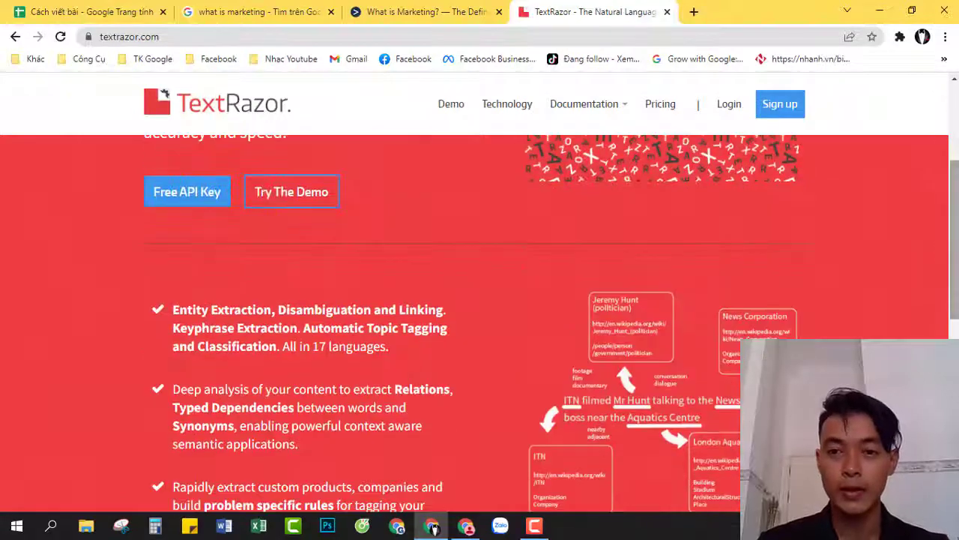
scroll(754, 263, "down", 3)
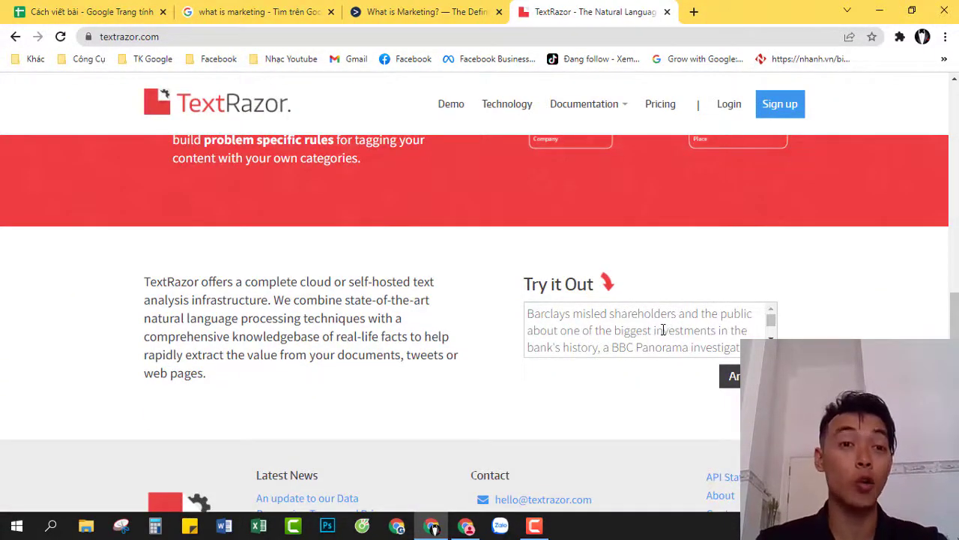
Select and copy the AMA article's text from the "What Is Marketing?" section through the first Outbound Marketing paragraph
left_click(439, 12)
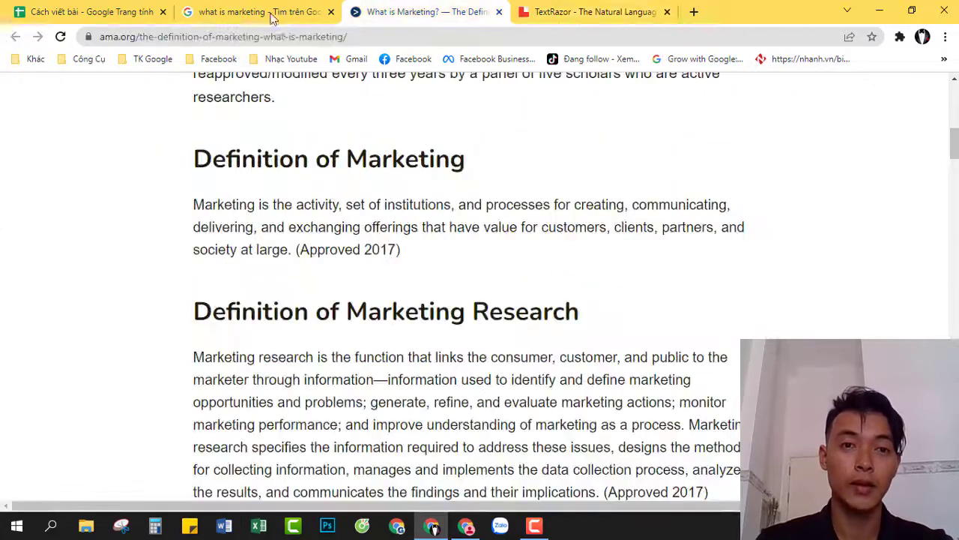
scroll(344, 171, "up", 5)
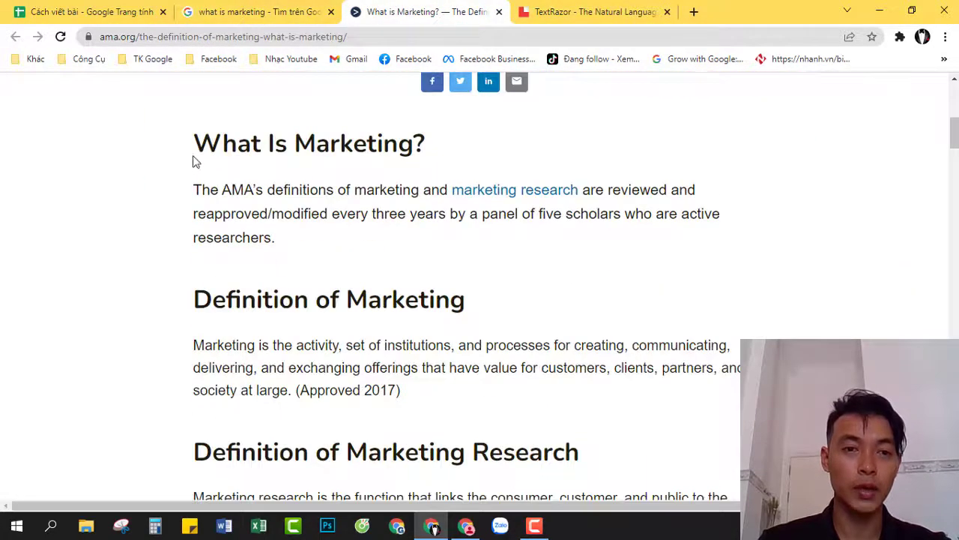
left_click_drag(192, 158, 357, 328)
scroll(439, 350, "down", 15)
scroll(439, 339, "down", 8)
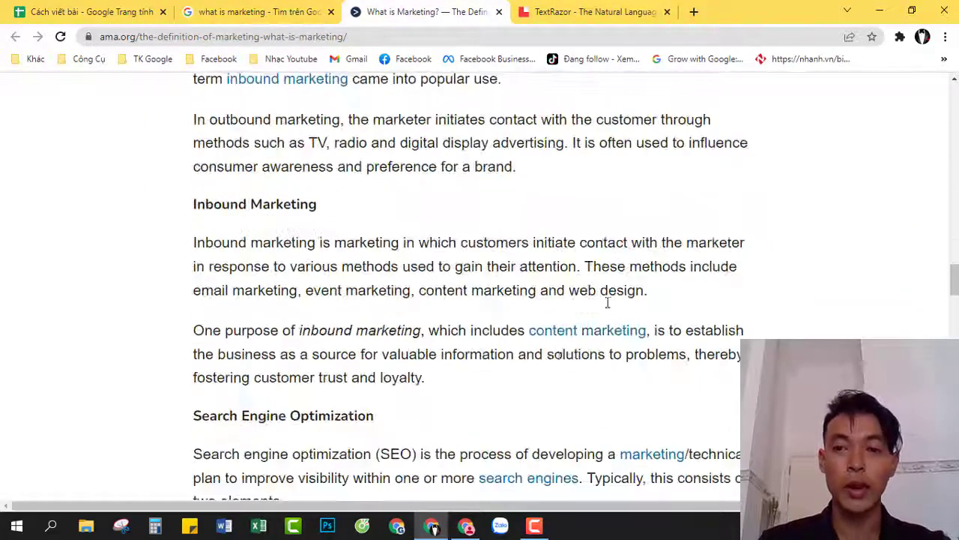
scroll(446, 272, "up", 5)
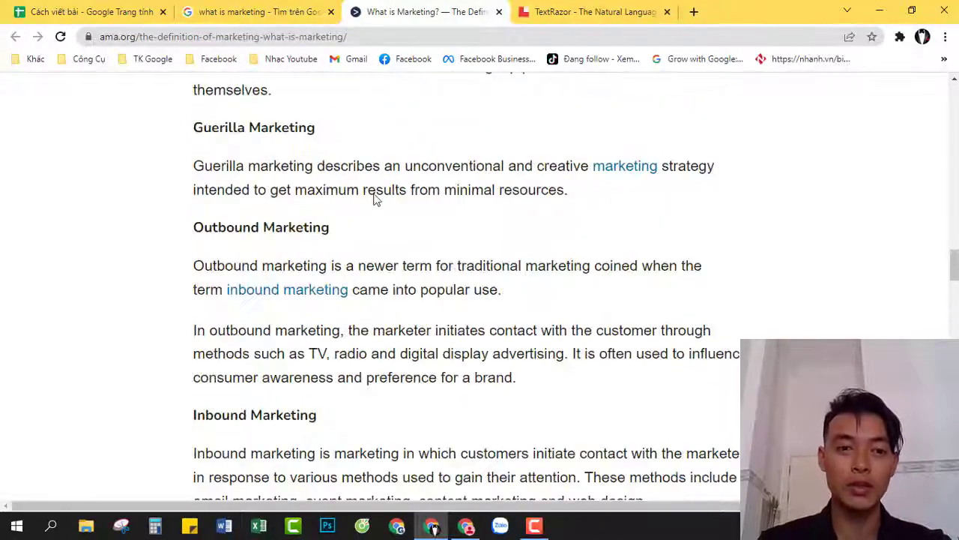
left_click(501, 293, "shift")
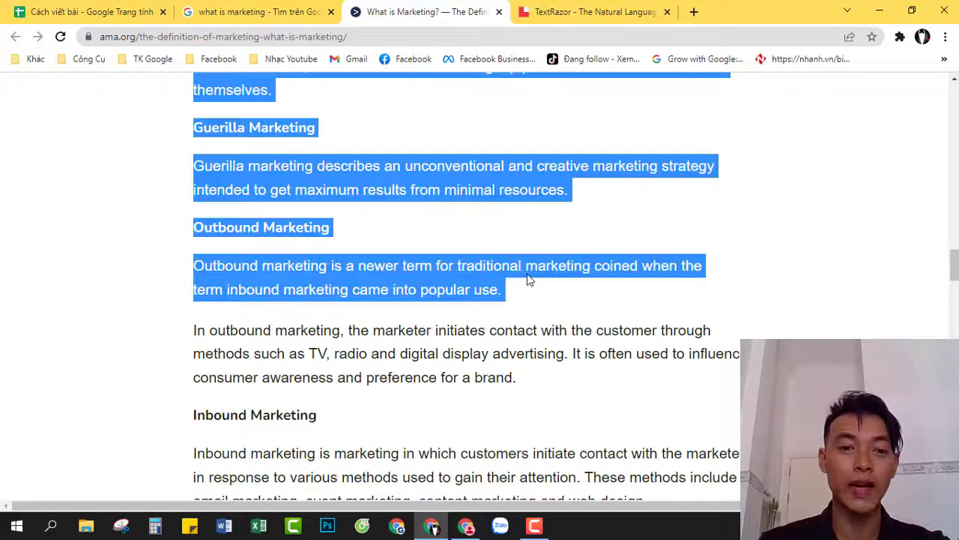
left_click(637, 9)
key("ctrl+shift+Tab")
Replace the sample text in TextRazor's Try it Out box with the copied AMA article text
key("ctrl+Tab")
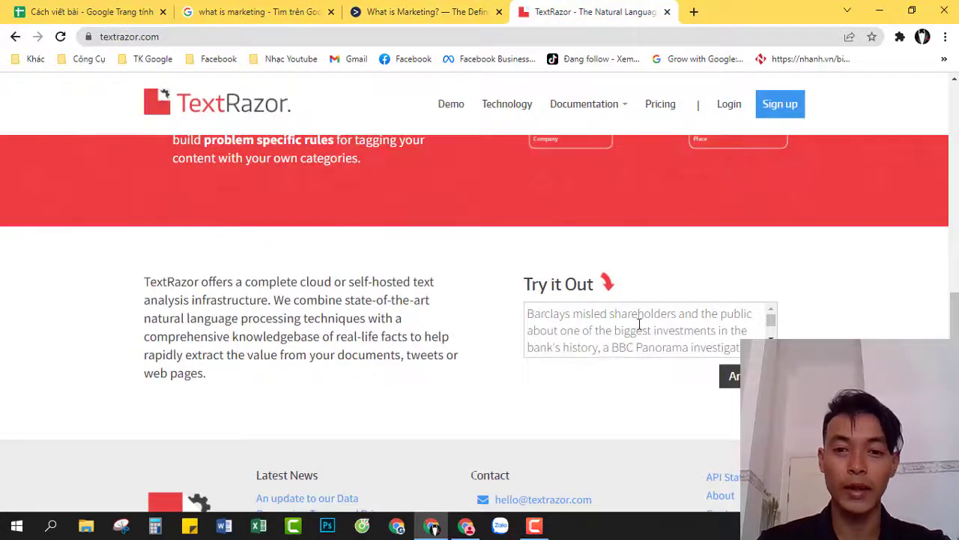
scroll(849, 272, "down", 1)
scroll(857, 267, "up", 5)
scroll(832, 315, "down", 5)
left_click(628, 276)
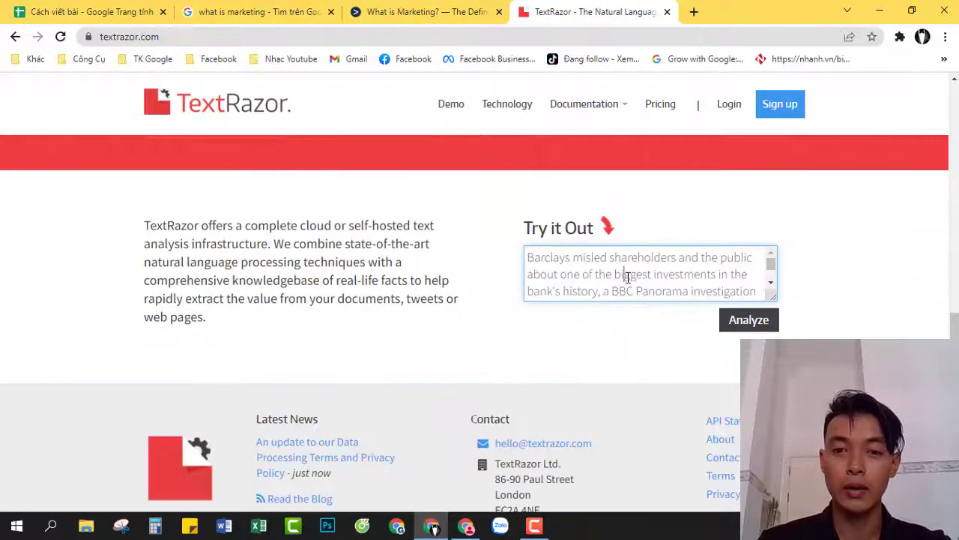
key("ctrl+a")
key("ctrl+v")
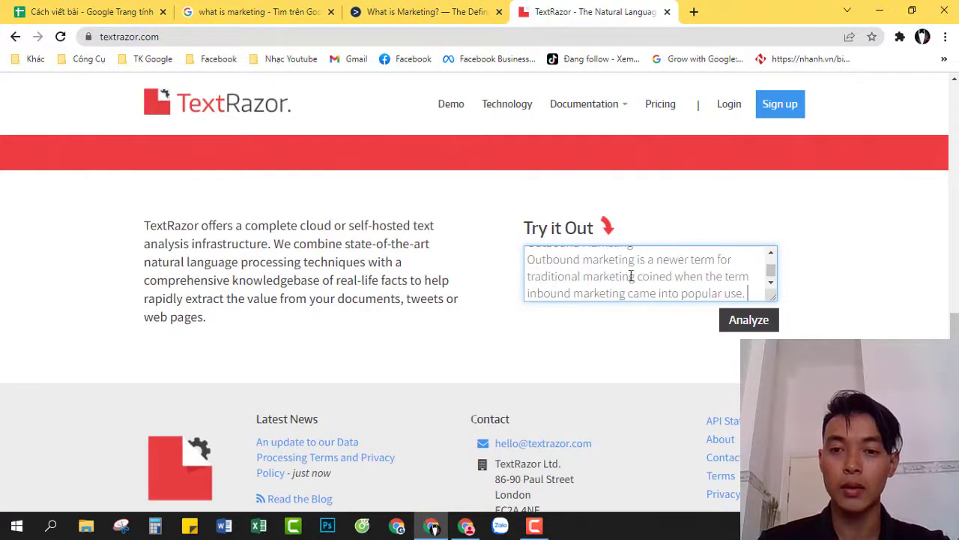
Run the TextRazor analysis on the pasted AMA article text and look over the first analysed sentences
left_click(747, 319)
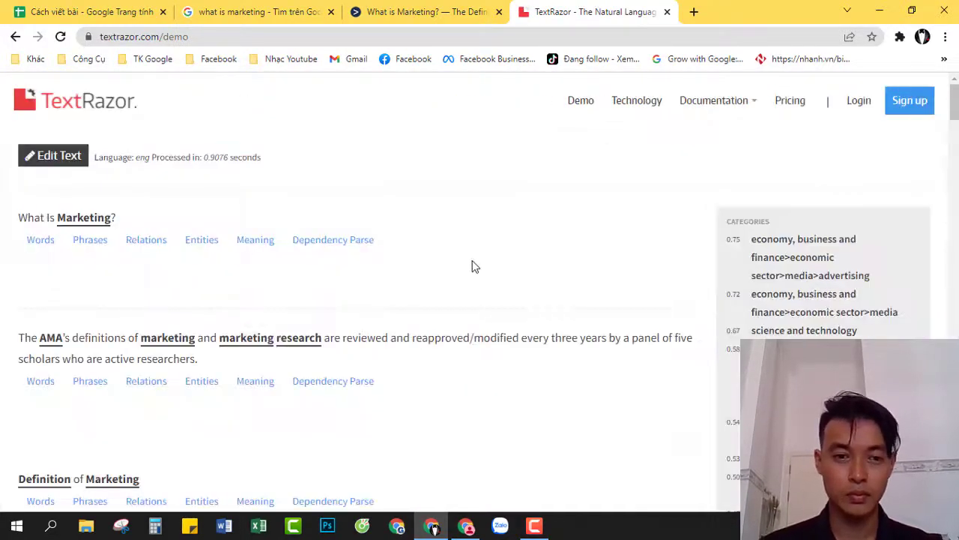
scroll(562, 248, "down", 1)
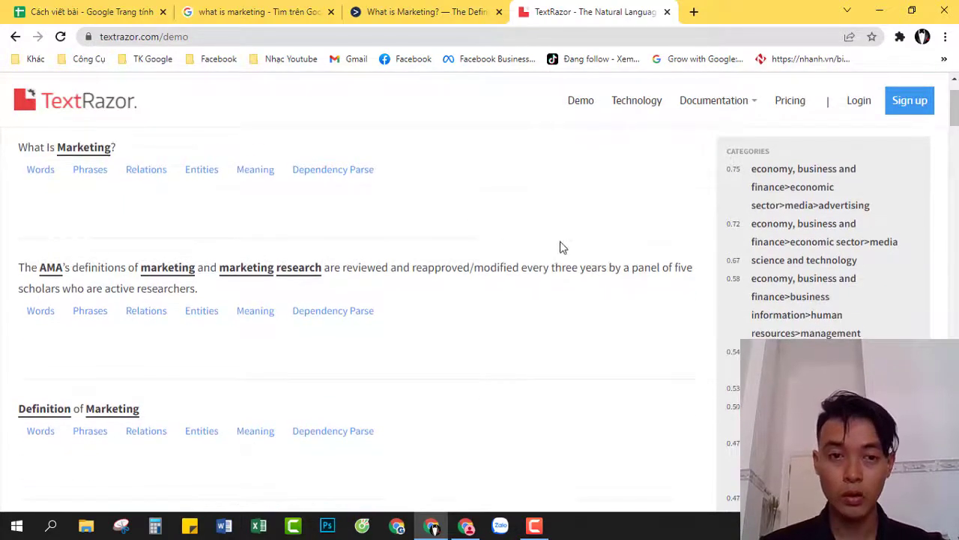
scroll(203, 254, "up", 1)
left_click_drag(60, 279, 502, 425)
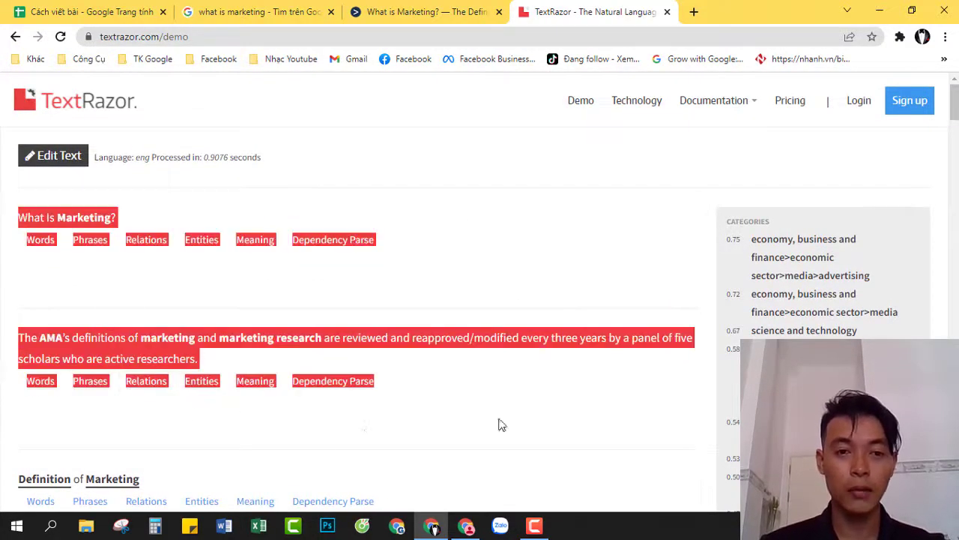
left_click(538, 300)
Examine the Categories and Topics lists in the TextRazor analysis, focusing on the topics with the highest relevance scores
scroll(768, 301, "down", 6)
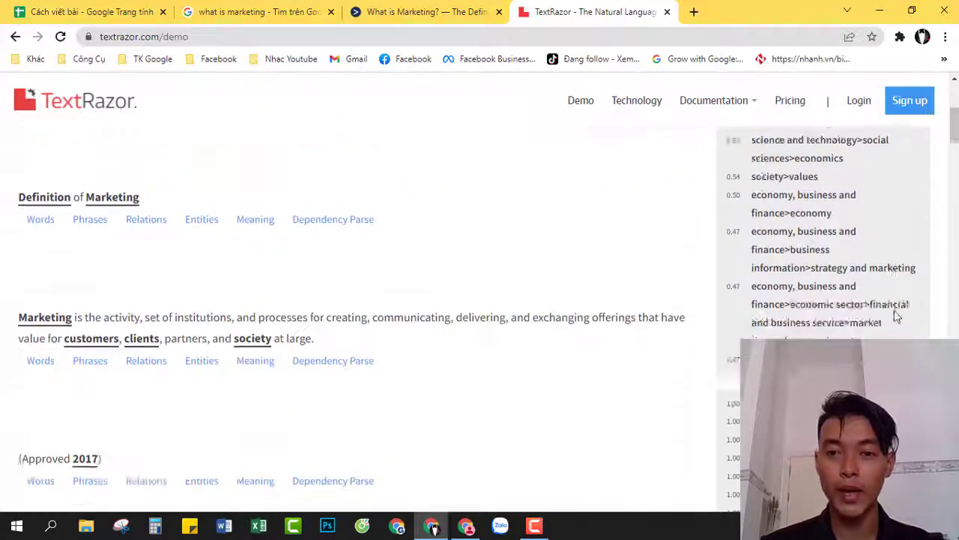
double_click(732, 263)
left_click(816, 295)
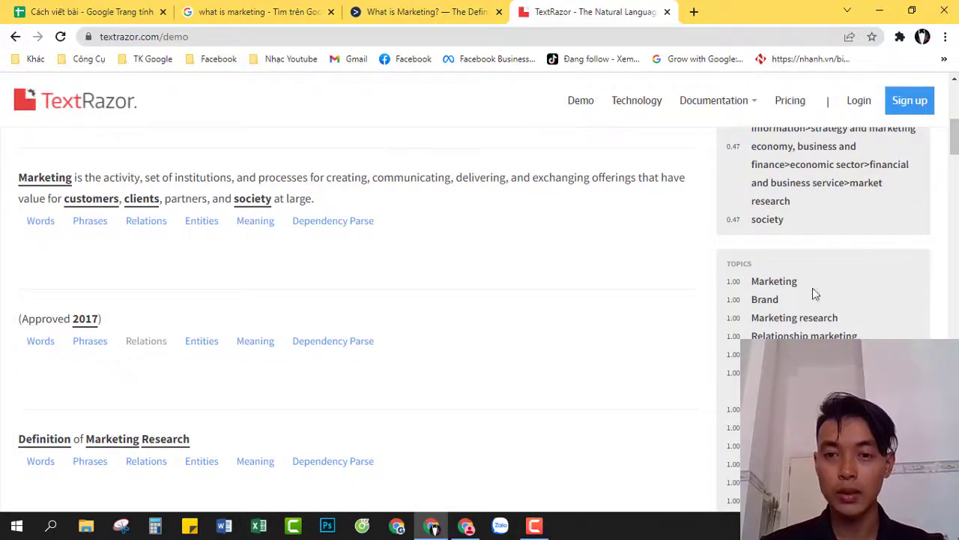
mouse_move(735, 279)
left_mouse_down()
mouse_move(756, 303)
mouse_move(735, 281)
left_mouse_up()
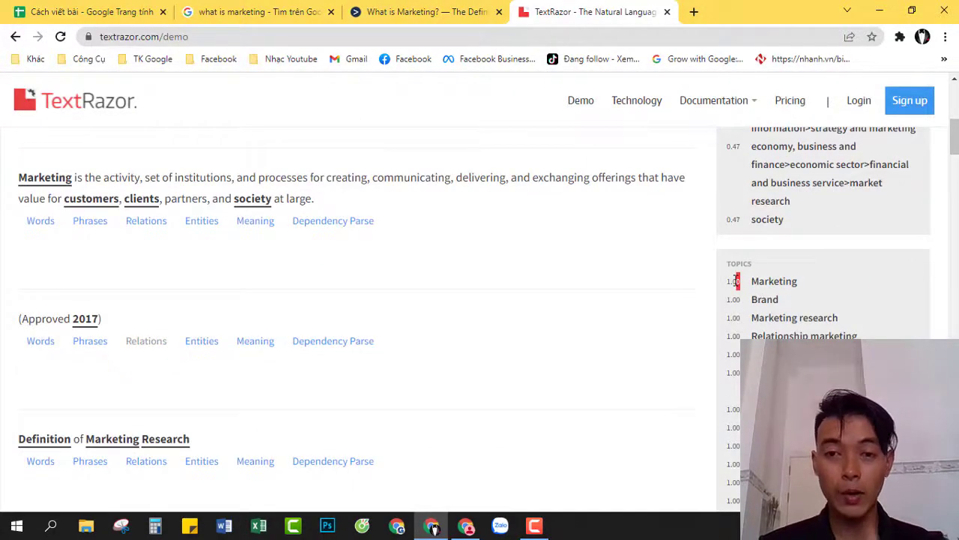
scroll(755, 287, "down", 1)
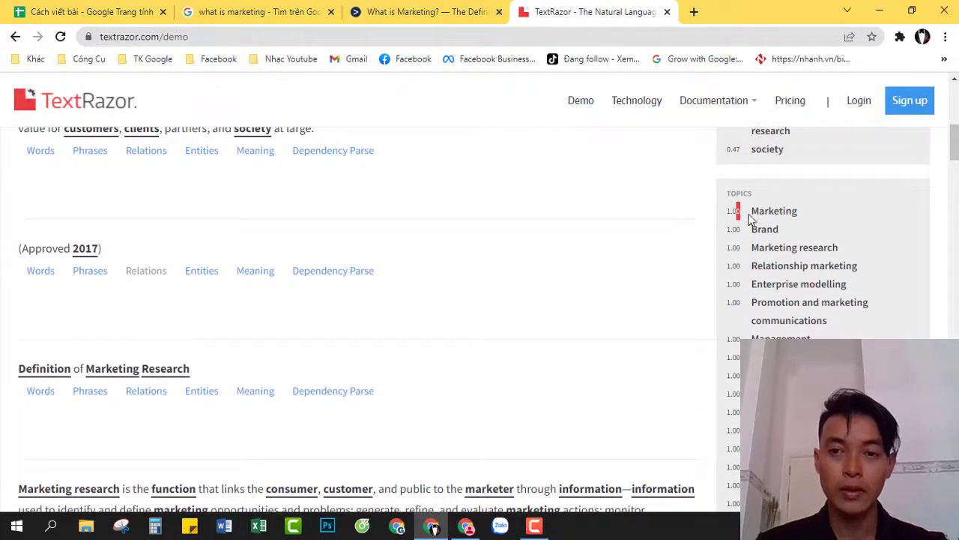
left_click_drag(729, 212, 820, 321)
scroll(821, 321, "down", 5)
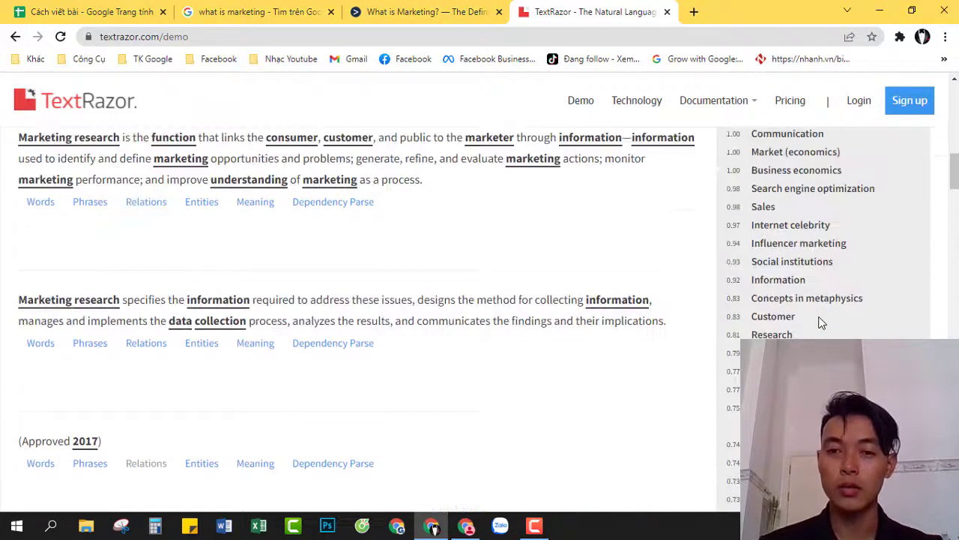
scroll(820, 320, "down", 2)
scroll(824, 300, "up", 4)
scroll(854, 268, "down", 2)
scroll(797, 254, "up", 3)
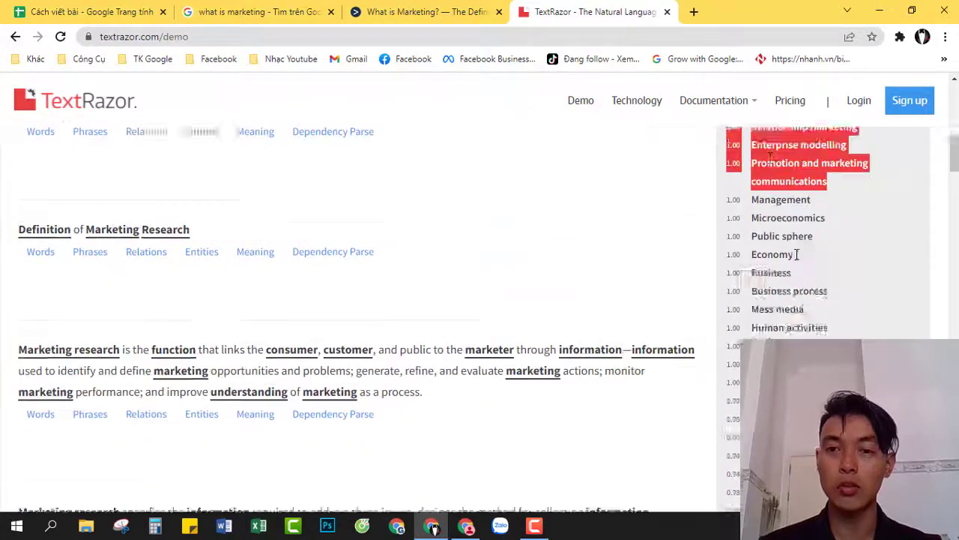
scroll(749, 262, "up", 1)
scroll(738, 217, "down", 1)
scroll(734, 229, "up", 2)
left_click(734, 233)
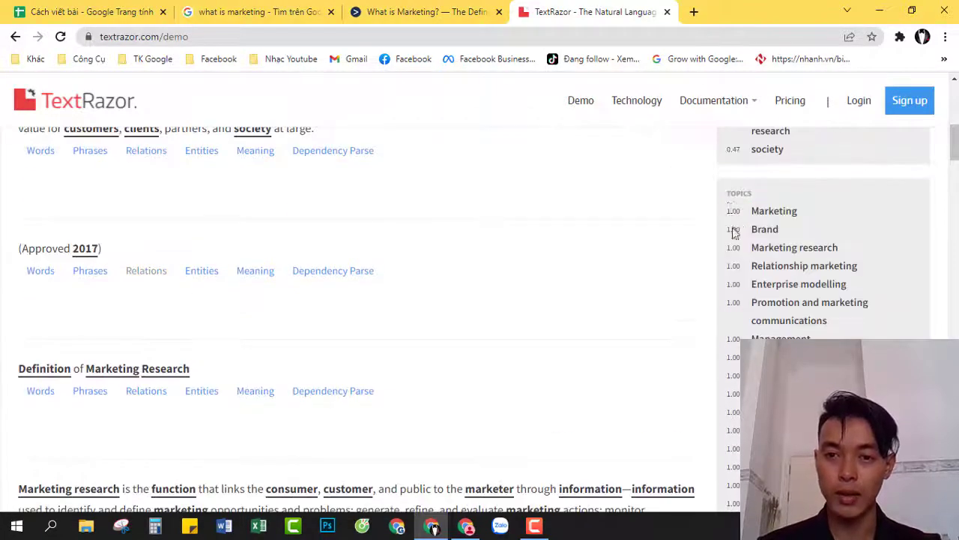
left_click_drag(731, 212, 836, 299)
scroll(835, 300, "down", 1)
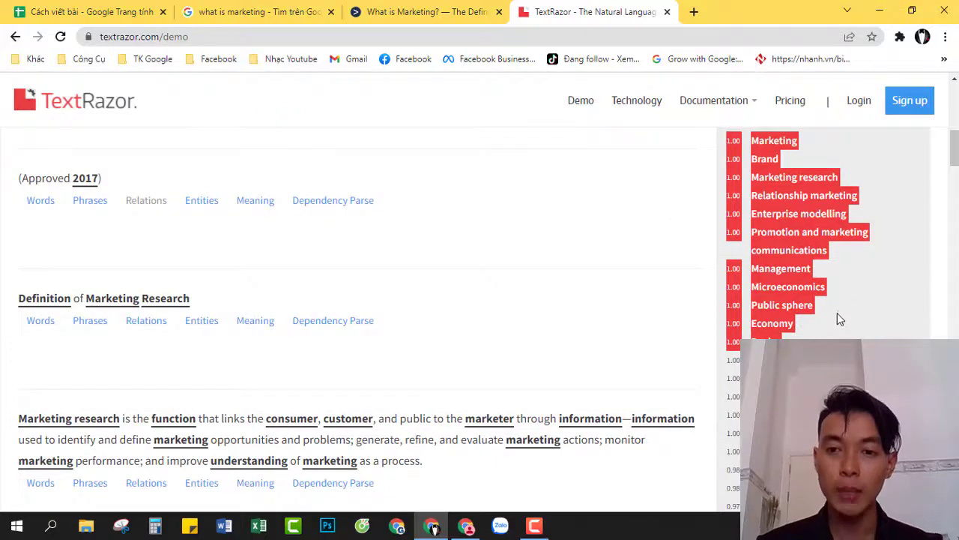
scroll(837, 317, "up", 3)
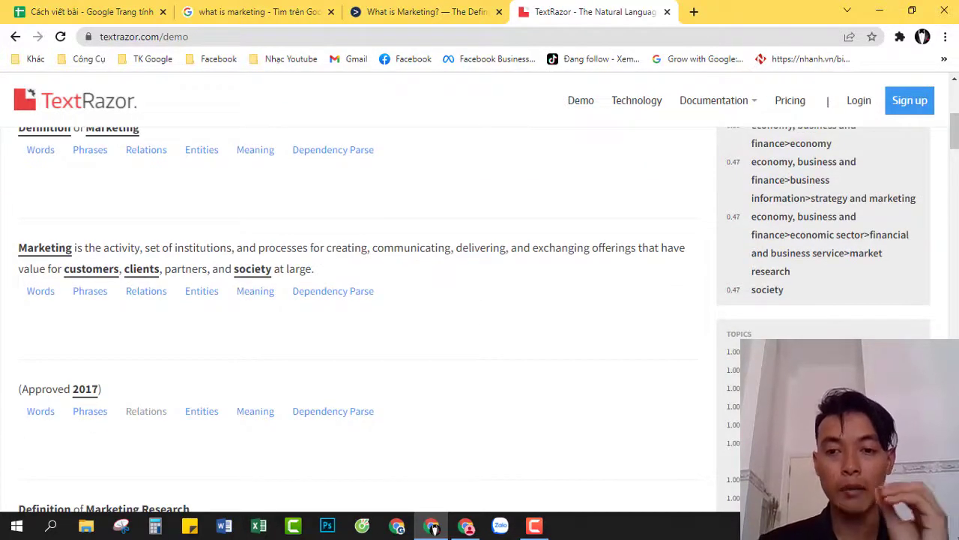
scroll(368, 109, "down", 1)
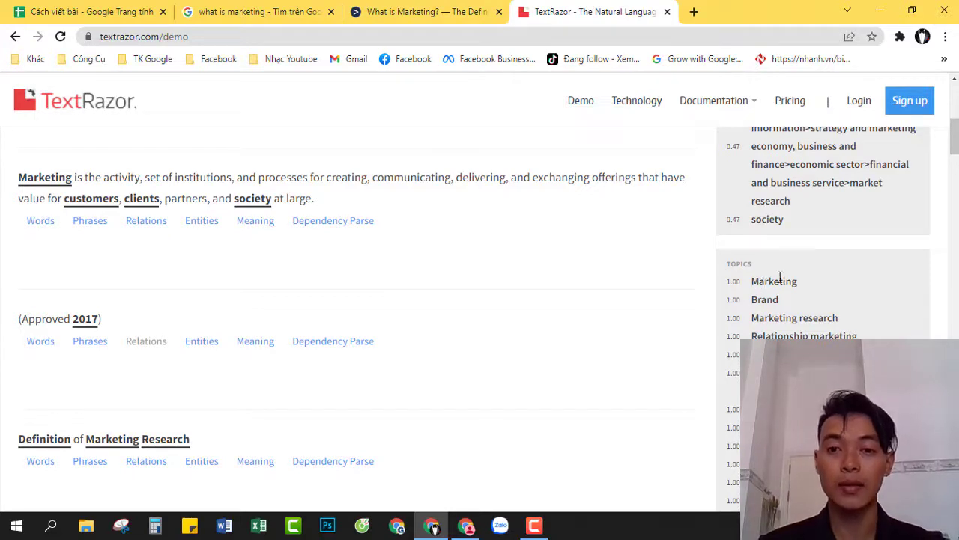
scroll(780, 278, "down", 2)
scroll(785, 189, "up", 1)
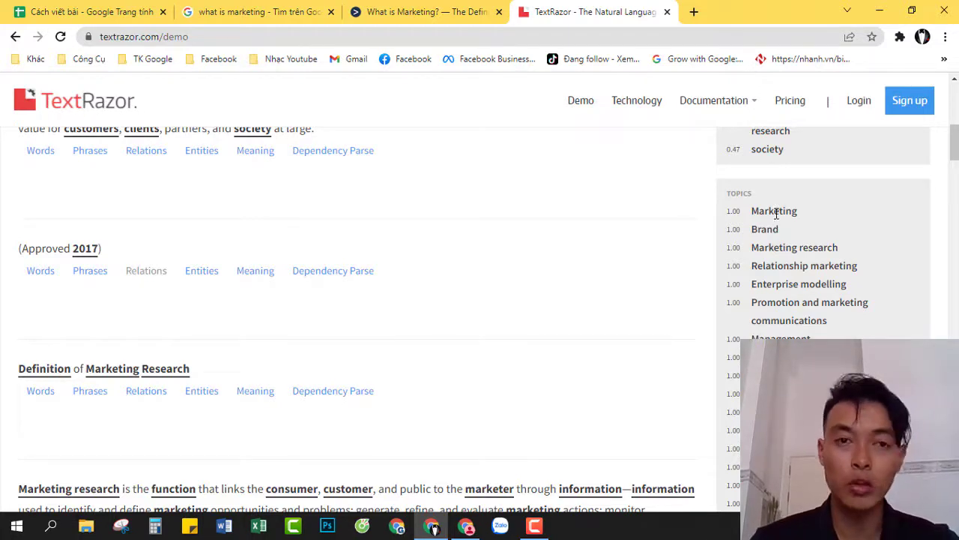
Compare the spreadsheet's LSI and semantic keyword columns with the TextRazor topics, matching "Thương hiệu" to the topic "Brand"
left_click(73, 12)
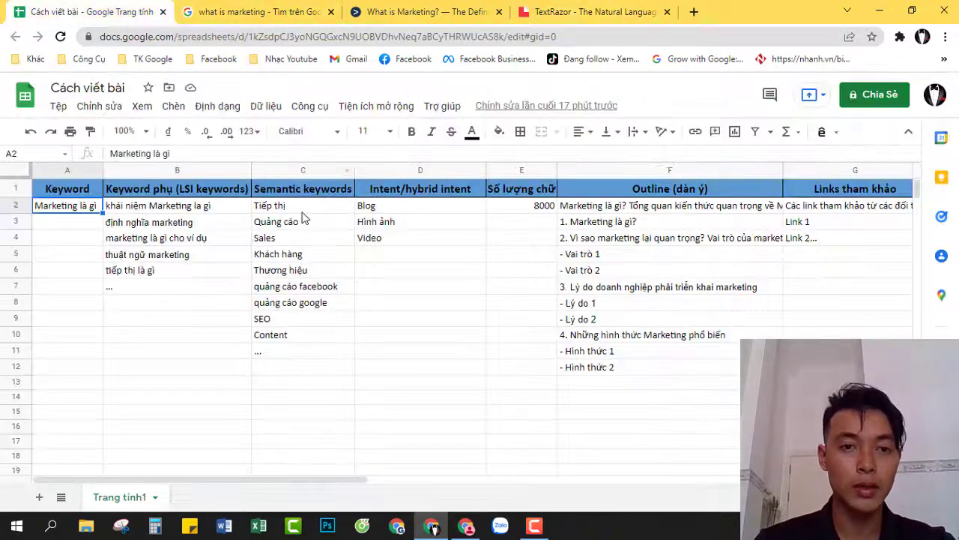
left_click(555, 11)
left_click(96, 11)
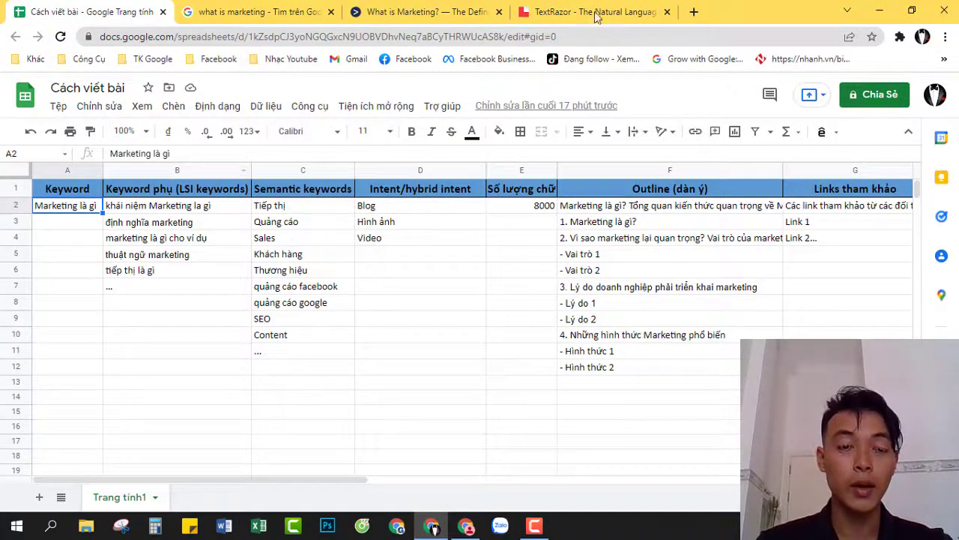
left_click_drag(172, 205, 173, 287)
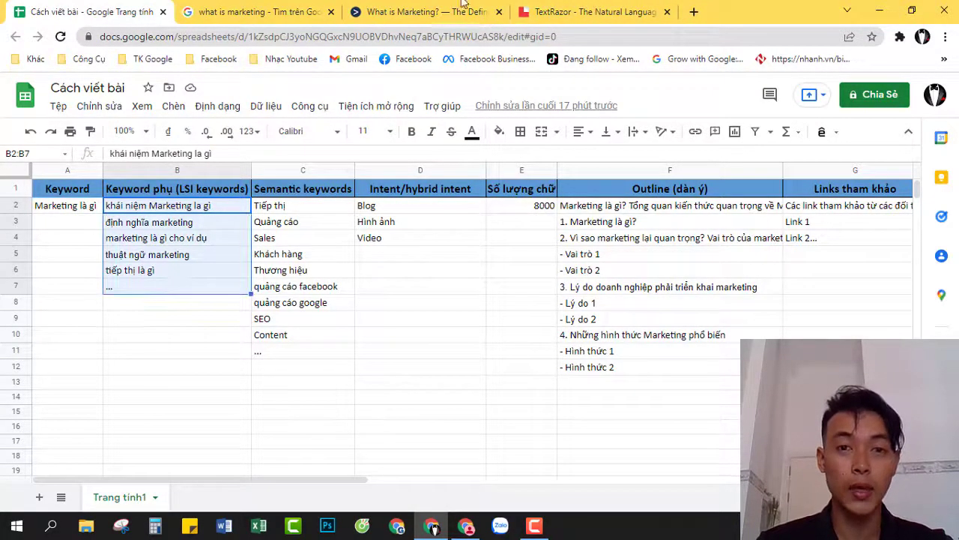
left_click(581, 12)
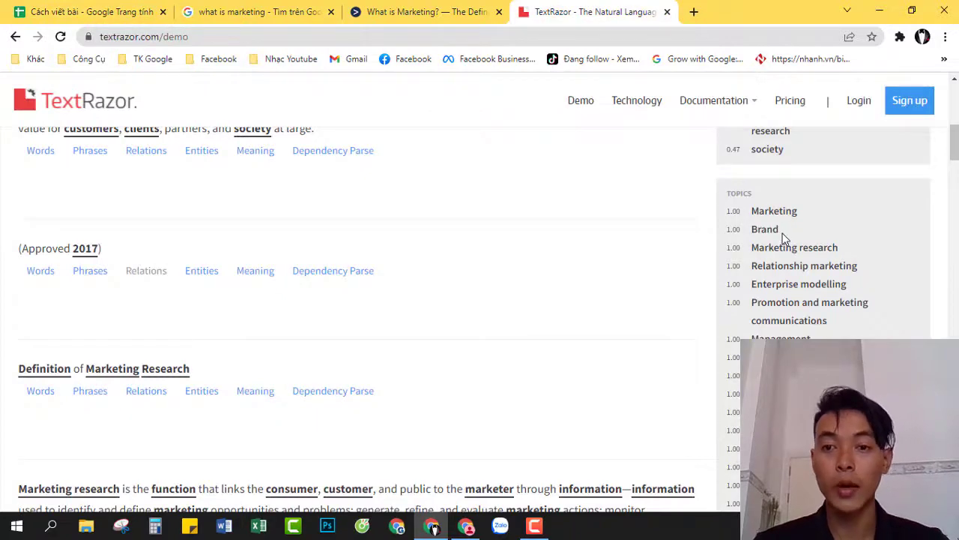
left_click(90, 12)
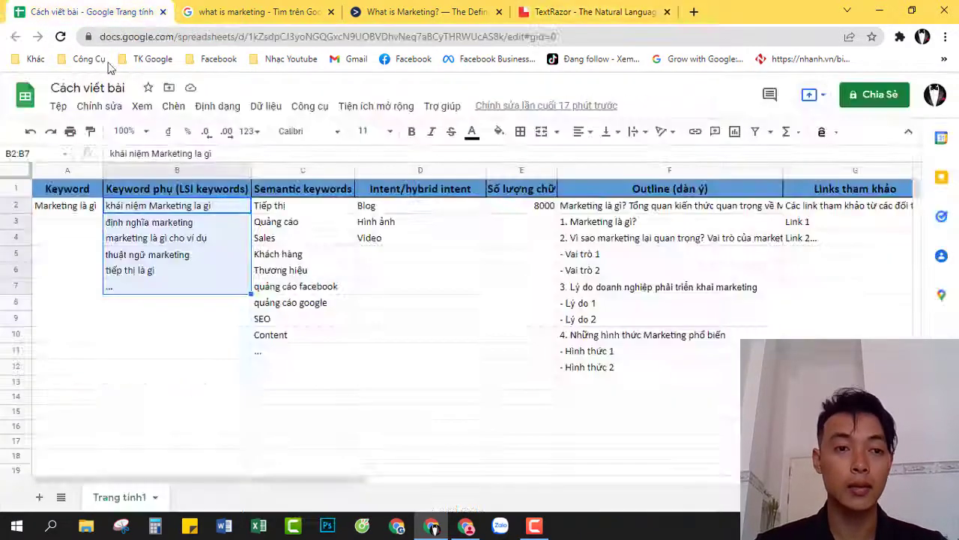
left_click(293, 260)
left_click(295, 268)
left_click(570, 10)
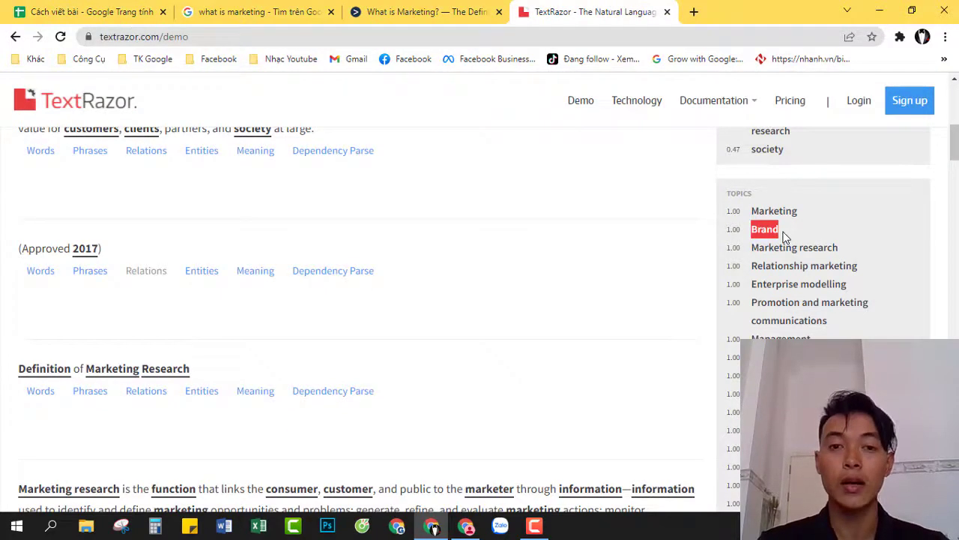
Enter "Brand" in cell C11 of the spreadsheet's Semantic keywords column, replacing the ellipsis
left_click(105, 10)
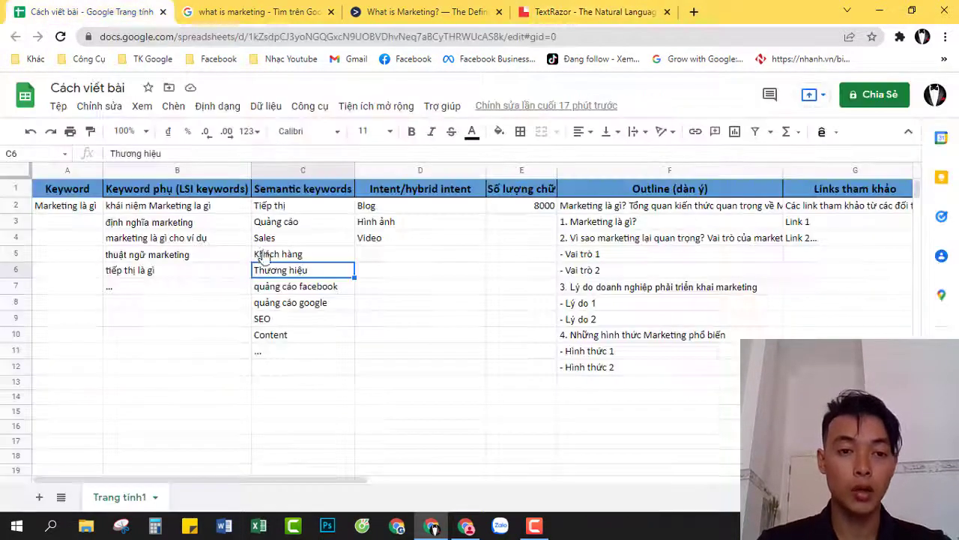
left_click(283, 354)
type("Brand")
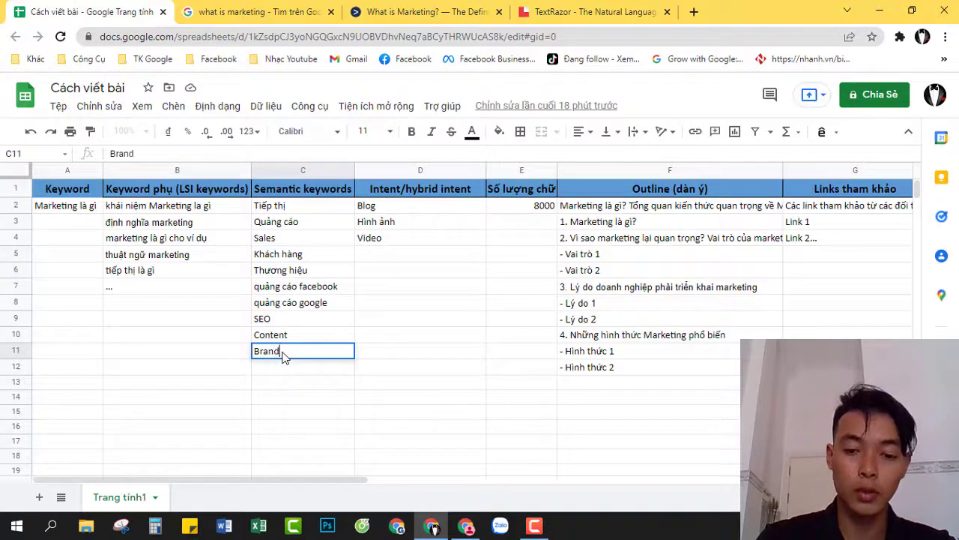
left_click(332, 371)
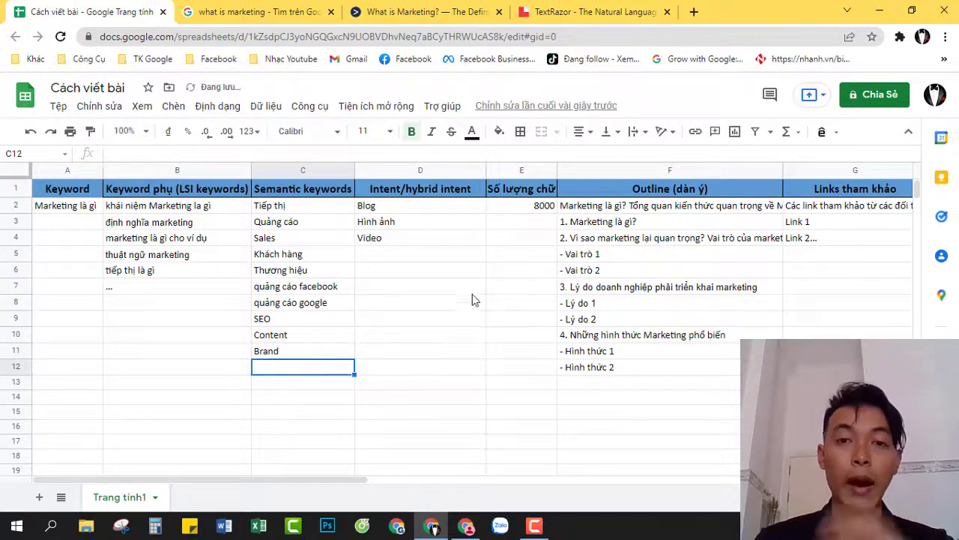
Examine the TextRazor topics for more semantic keyword candidates, such as Business, Mass media, Communication and Market (economics)
left_click(592, 12)
left_click(75, 11)
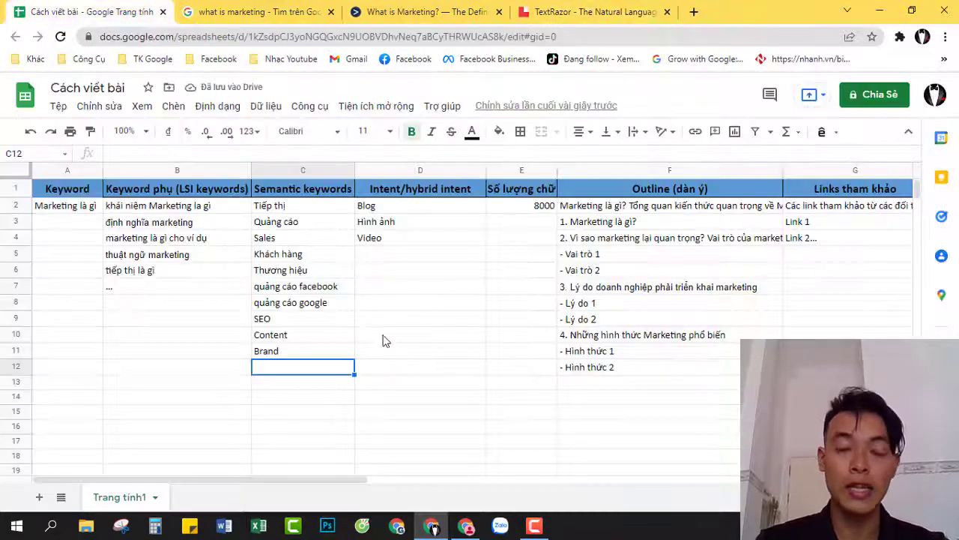
left_click(613, 17)
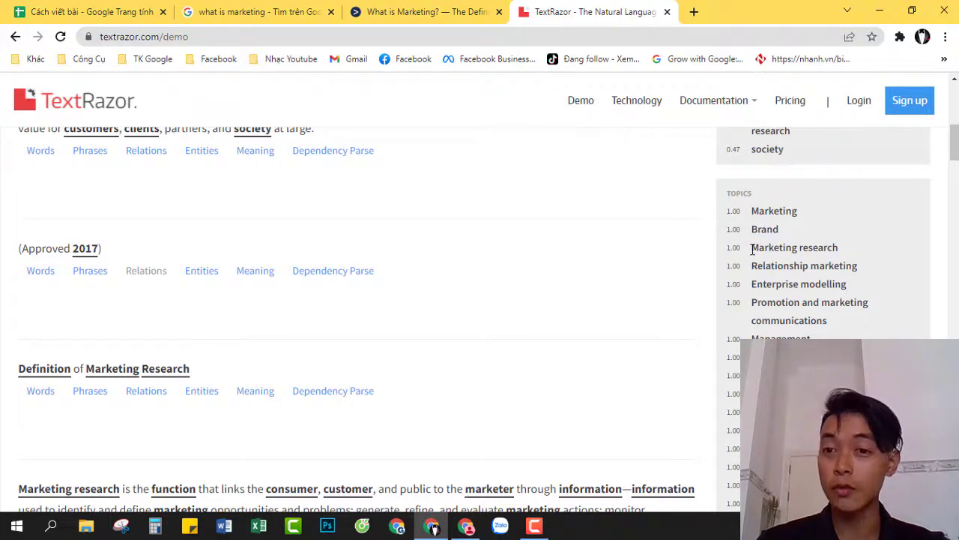
scroll(794, 225, "down", 2)
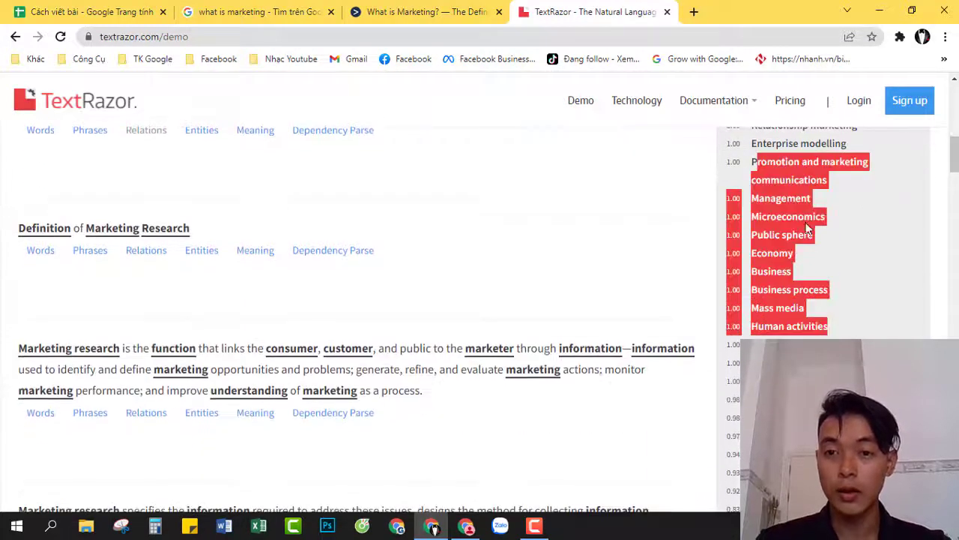
left_click_drag(753, 160, 738, 347)
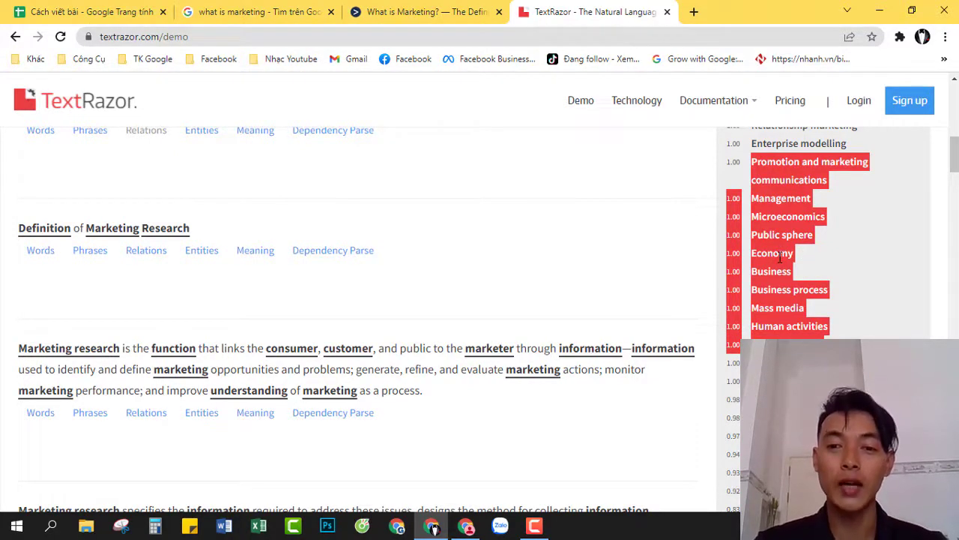
left_click(786, 272)
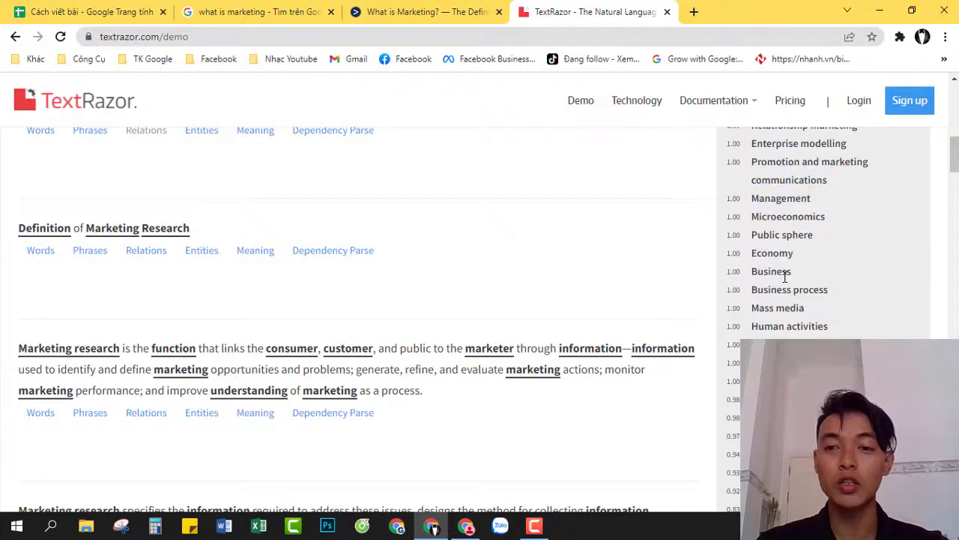
double_click(786, 272)
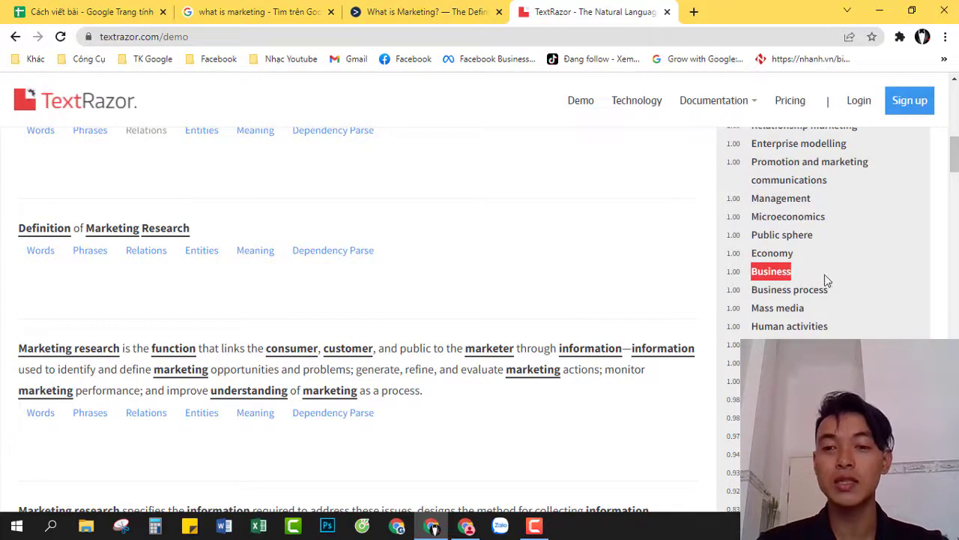
double_click(789, 308)
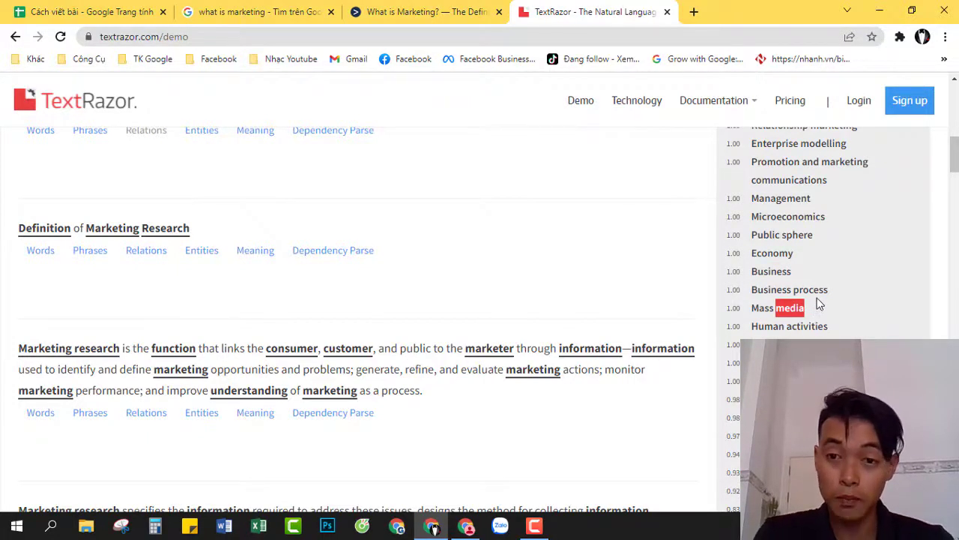
scroll(818, 303, "down", 1)
double_click(787, 274)
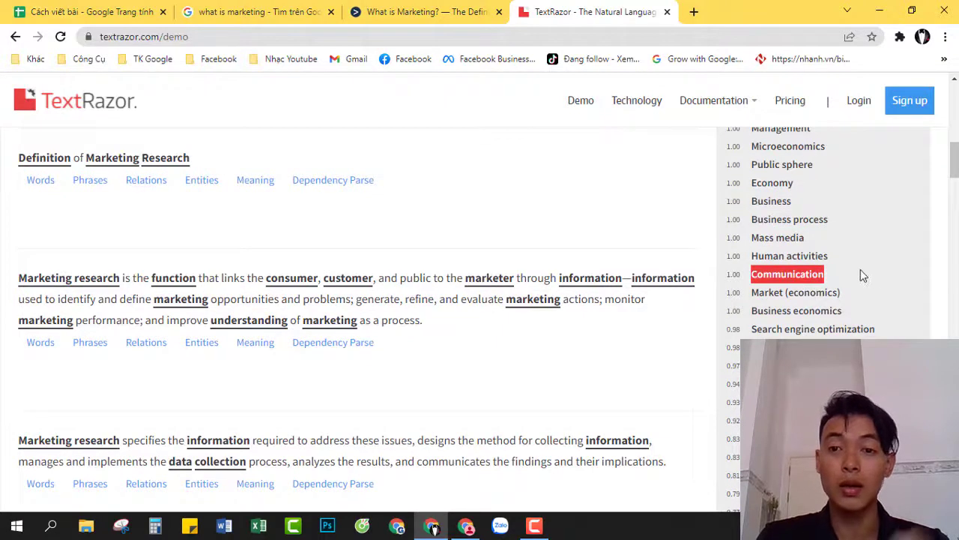
double_click(778, 292)
double_click(769, 339)
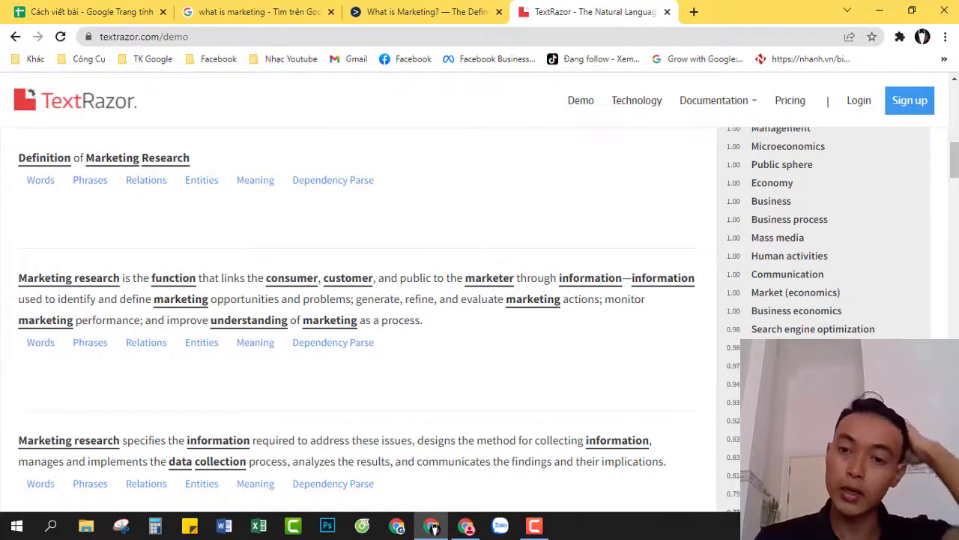
Return to the "Cách viết bài" spreadsheet and review the Semantic keywords column by selecting C2:C15
key("ctrl+shift+Tab")
key("ctrl+shift+Tab")
key("ctrl+shift+Tab")
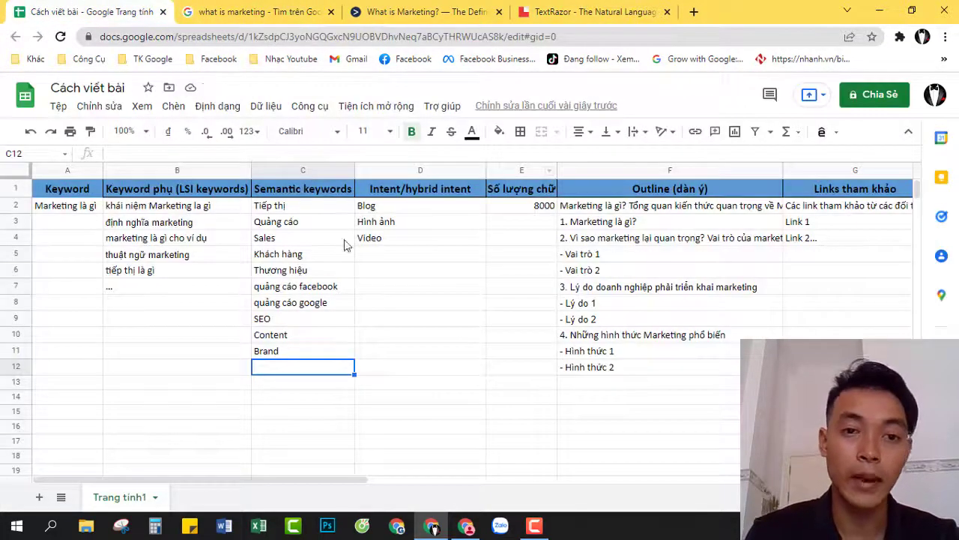
left_click_drag(293, 205, 349, 291)
scroll(344, 396, "down", 2)
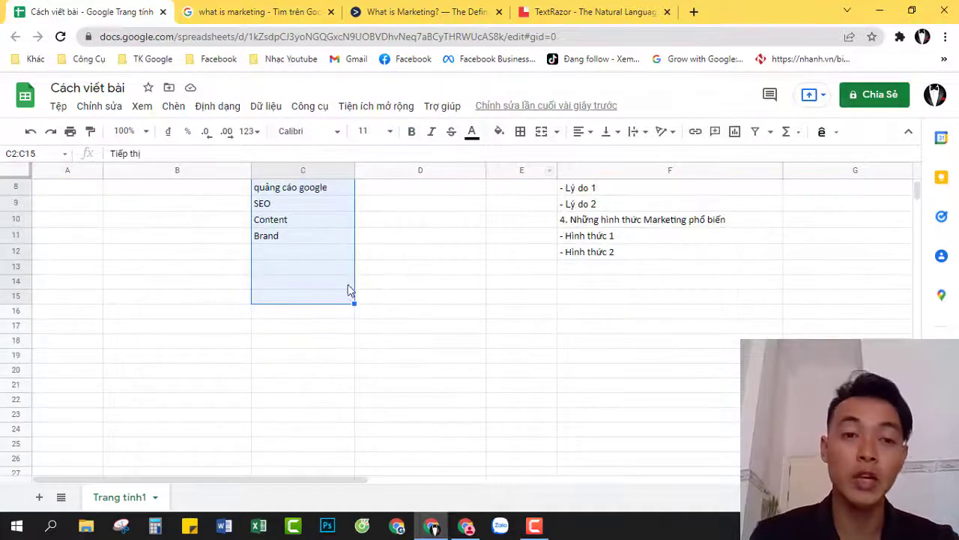
scroll(418, 289, "up", 3)
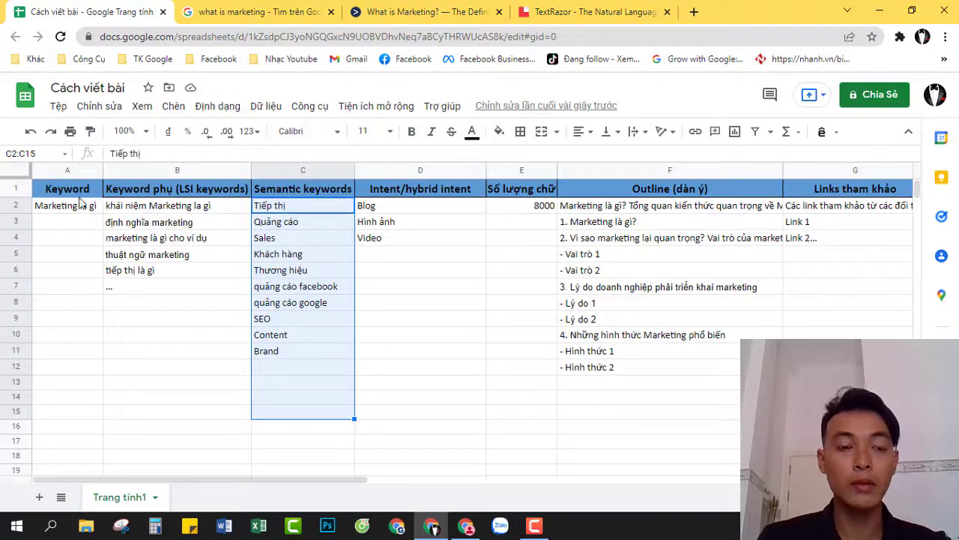
Review the Keyword, LSI and Semantic keywords columns by selecting their entries, finishing with C2:C12 selected
left_click_drag(66, 209, 351, 454)
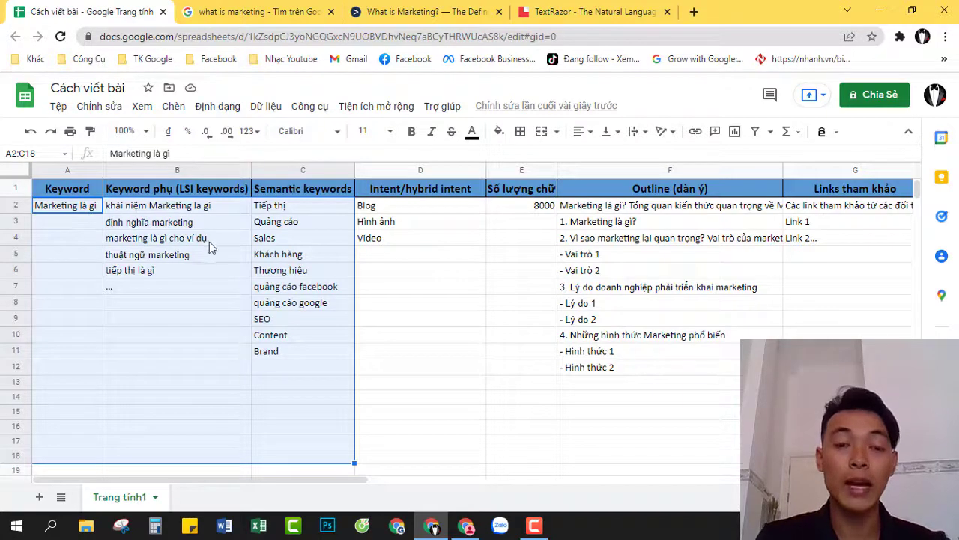
left_click(440, 318)
left_click_drag(66, 205, 289, 450)
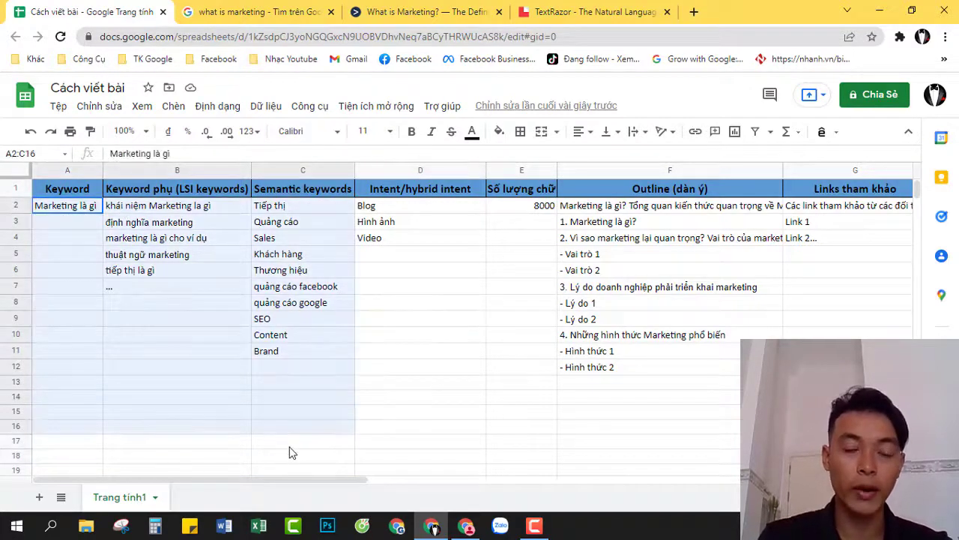
left_click(453, 356)
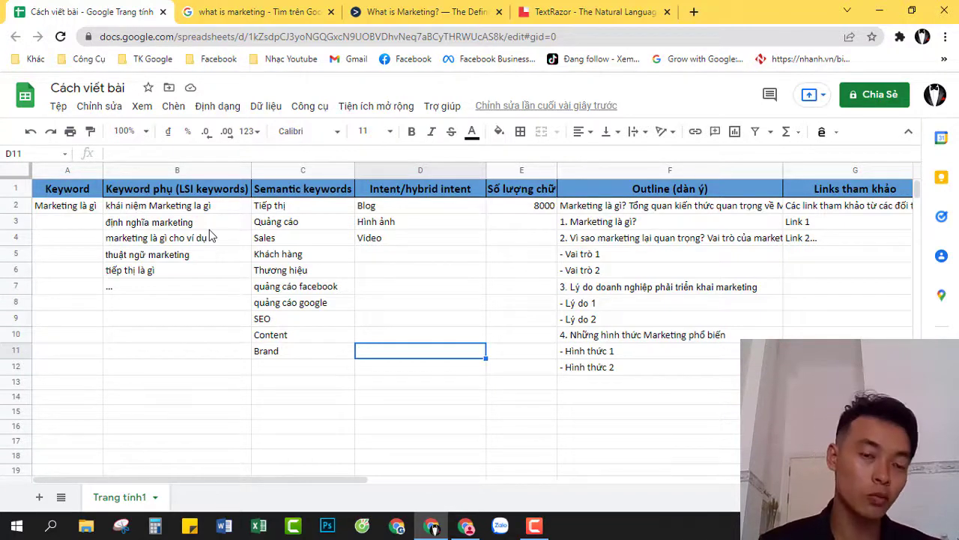
left_click_drag(267, 214, 303, 367)
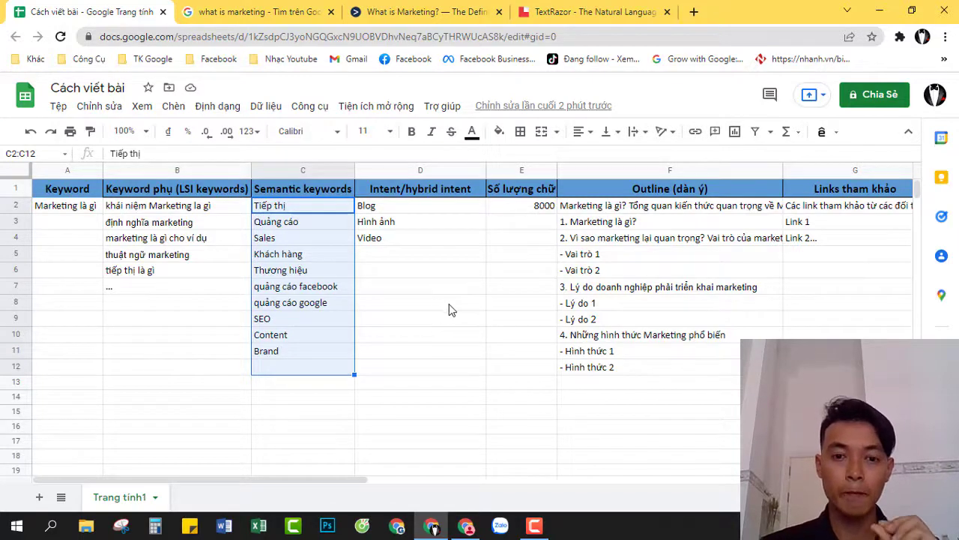
left_click(466, 525)
left_click(190, 12)
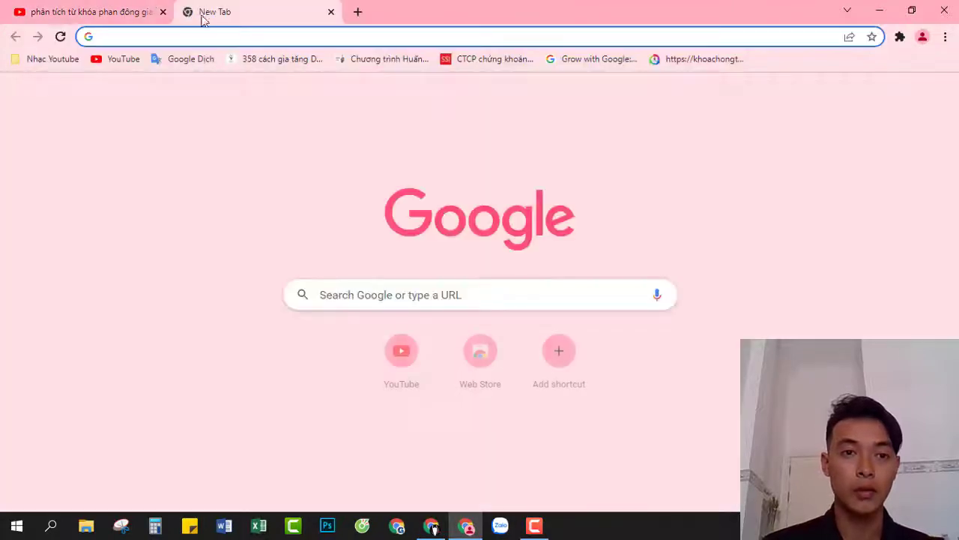
left_click(431, 525)
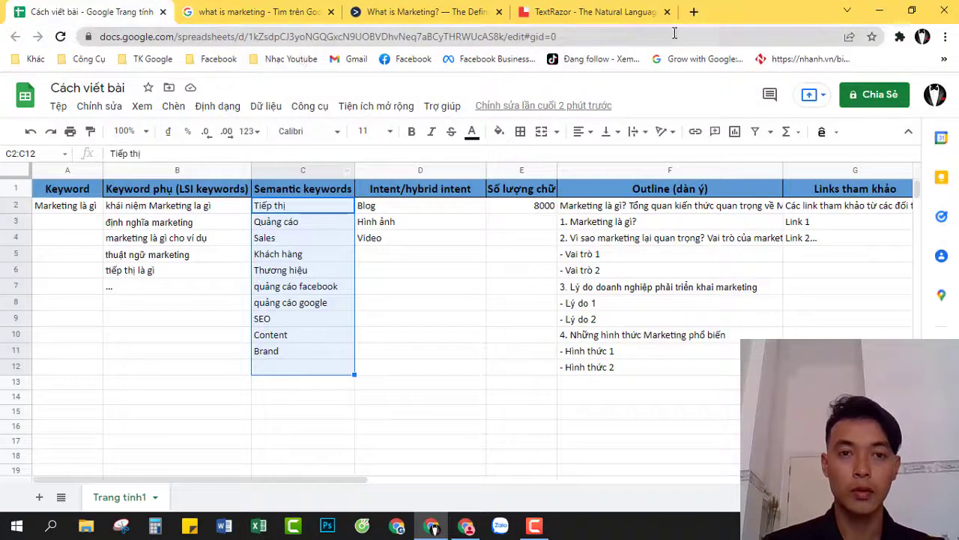
Open the bookmarked "Kênh 4 Marketing" Facebook page in a new tab and look through its posts
left_click(212, 59)
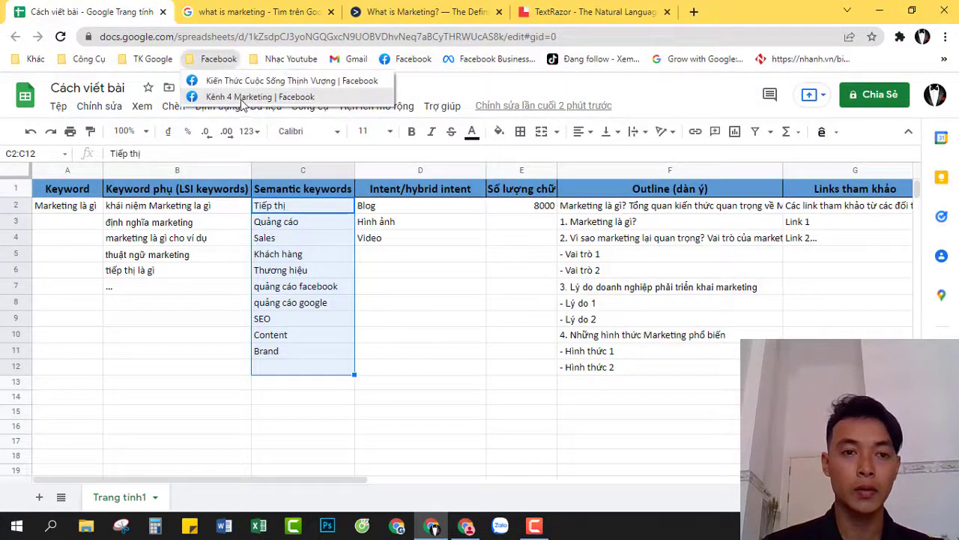
middle_click(239, 92)
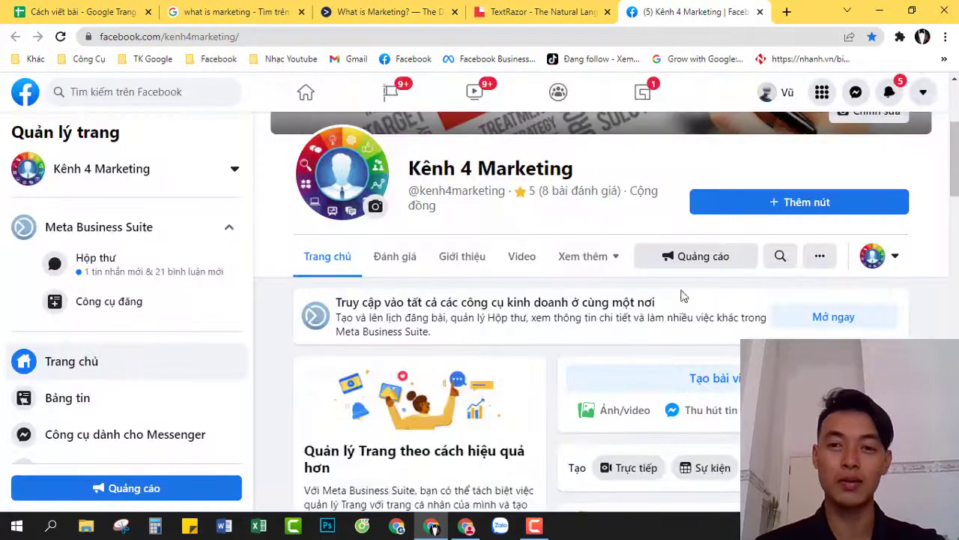
scroll(834, 233, "down", 1)
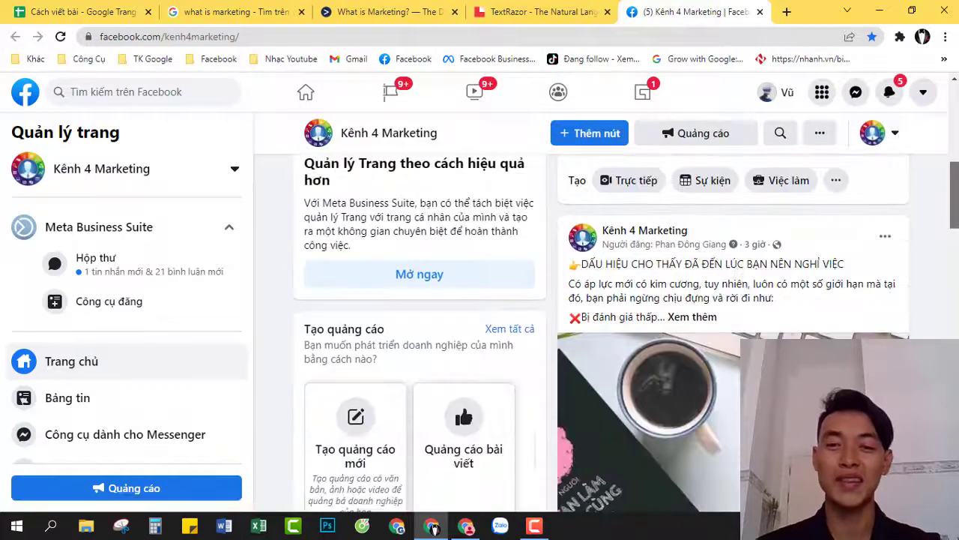
scroll(465, 315, "up", 5)
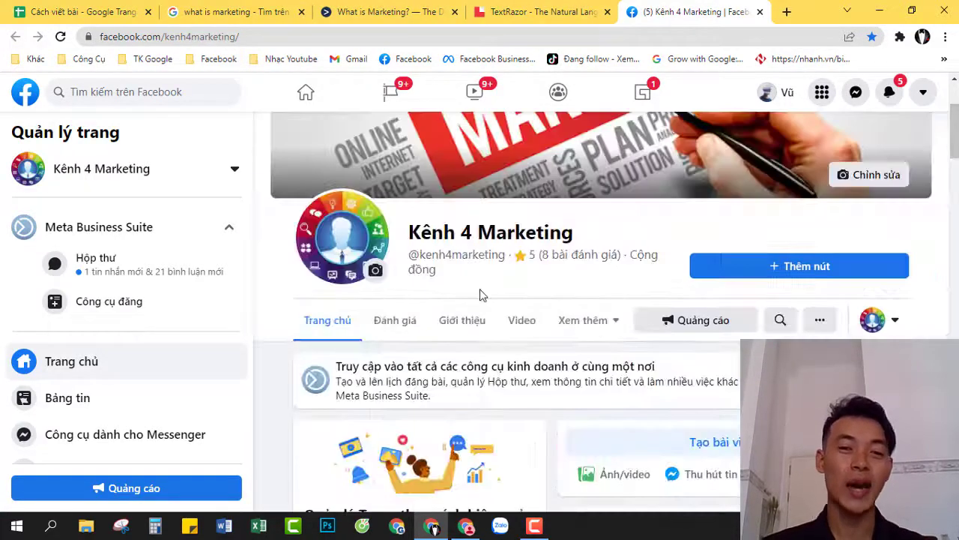
scroll(464, 315, "down", 4)
scroll(872, 275, "down", 8)
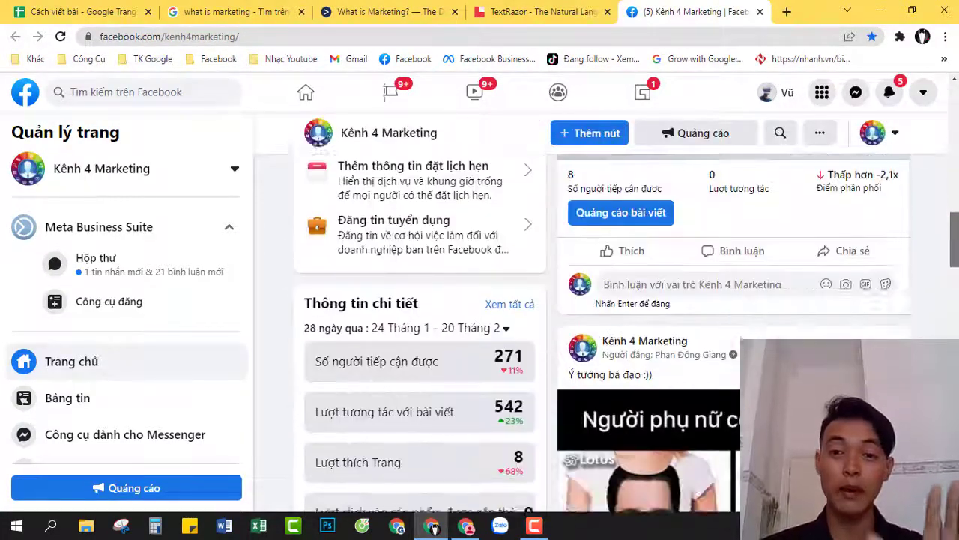
scroll(771, 295, "down", 10)
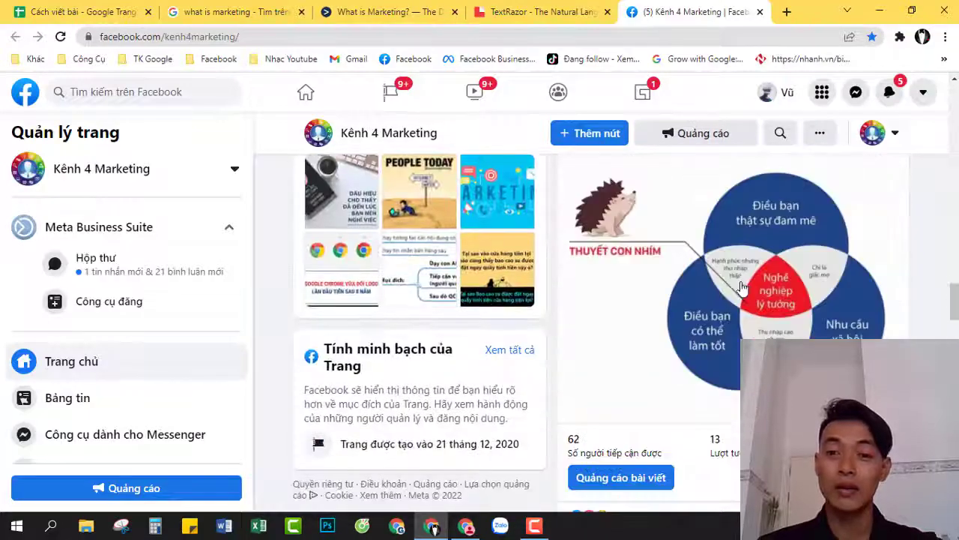
scroll(750, 274, "down", 3)
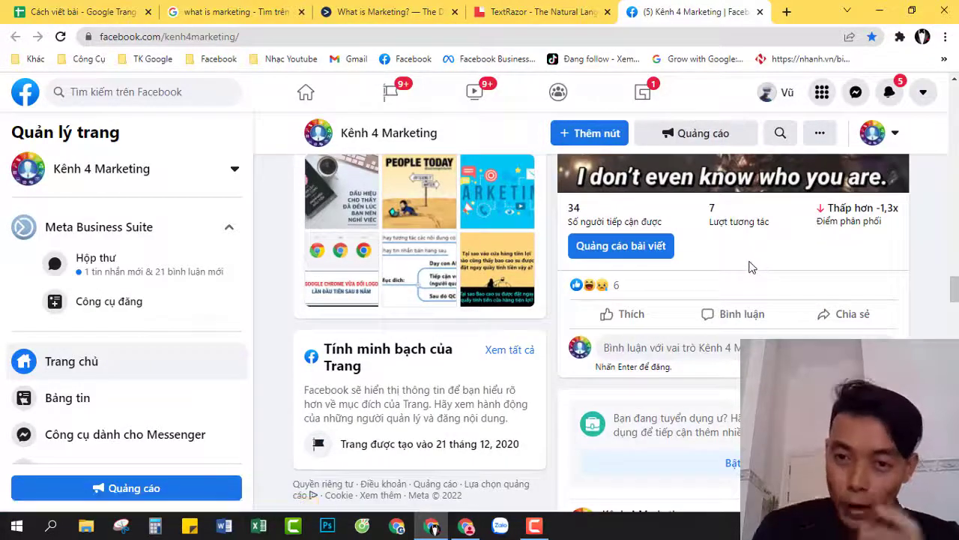
scroll(735, 277, "down", 8)
scroll(697, 281, "down", 5)
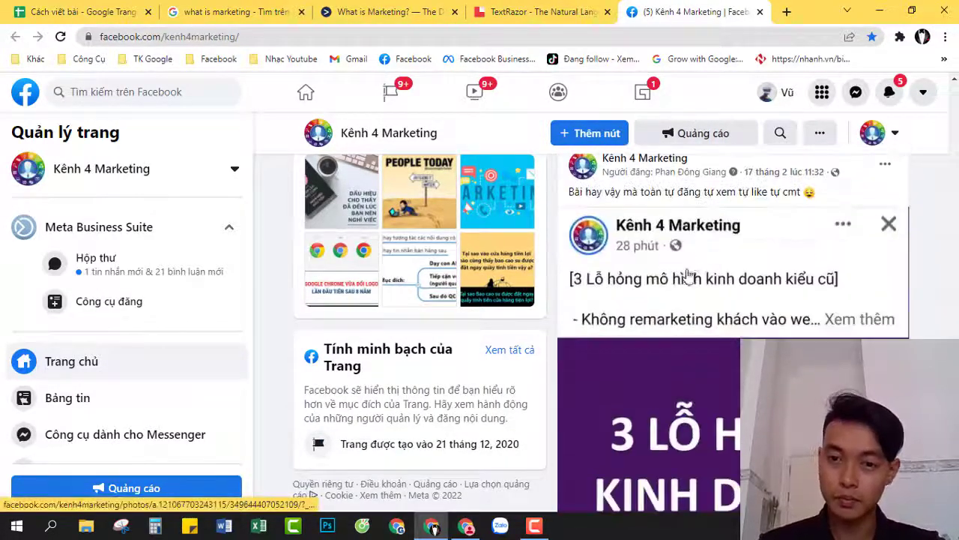
scroll(695, 275, "down", 2)
scroll(710, 301, "up", 4)
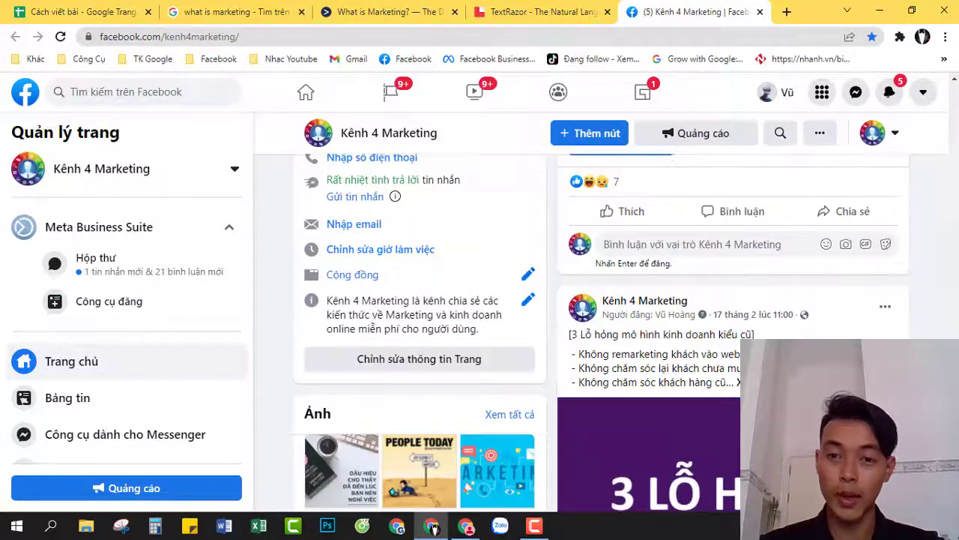
scroll(670, 330, "down", 15)
scroll(673, 324, "down", 20)
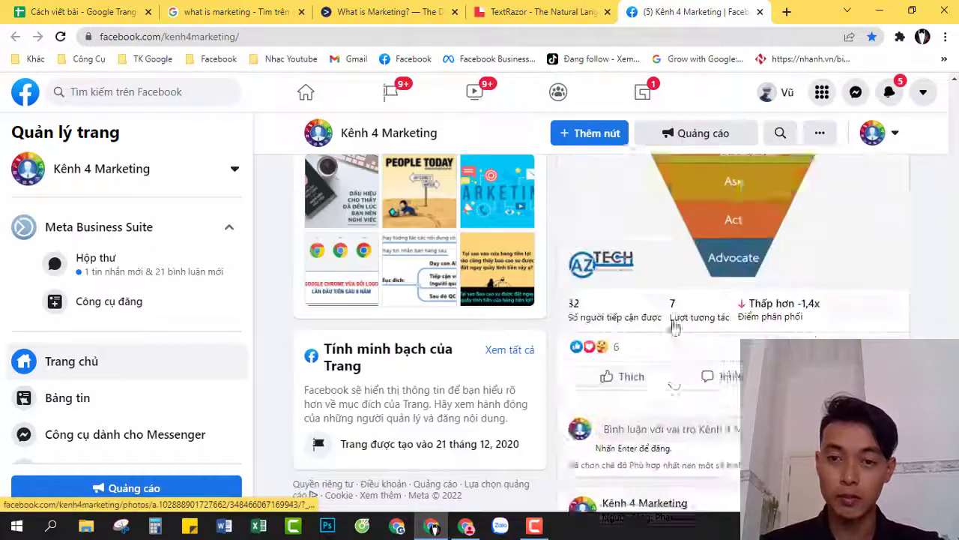
scroll(682, 301, "up", 20)
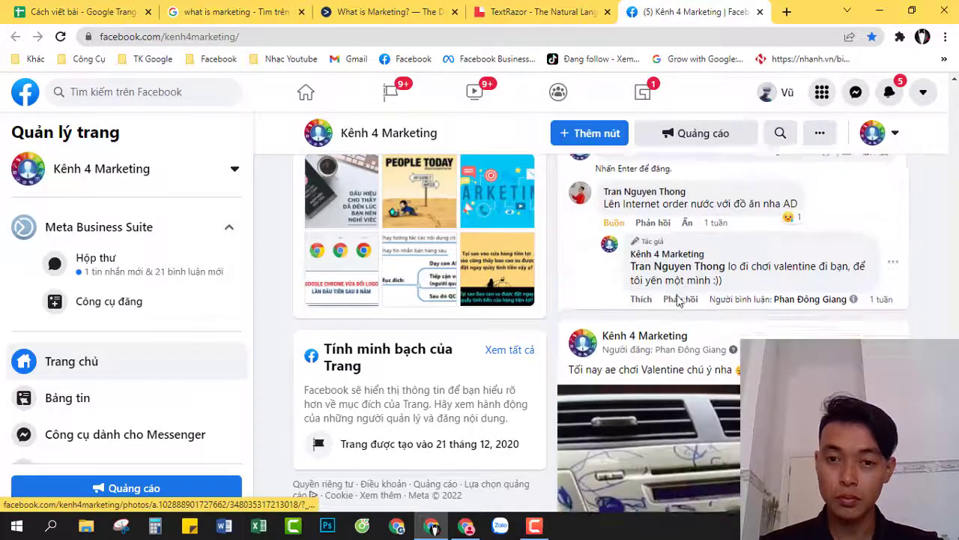
scroll(678, 301, "down", 5)
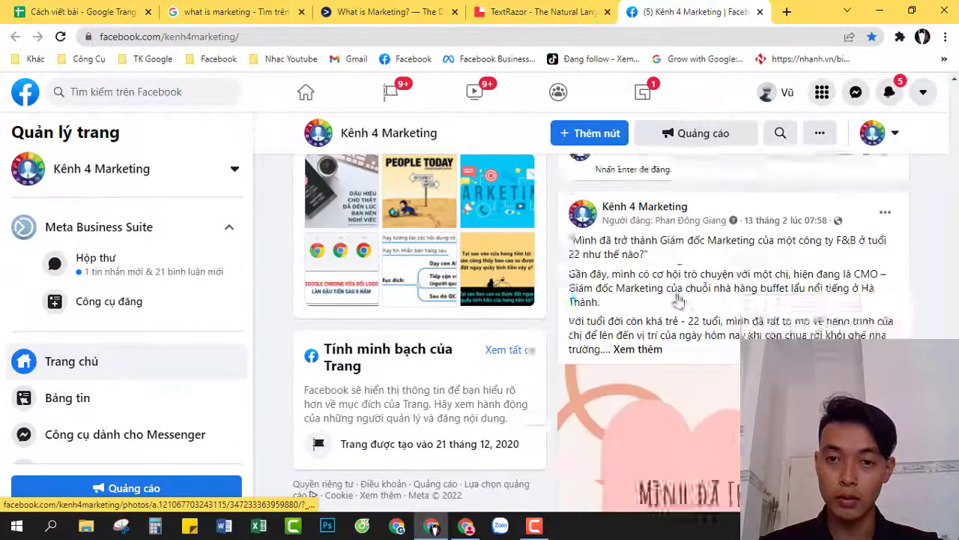
Find the presenter's YouTube channel by name in a new tab and look through its uploaded videos
left_click(786, 11)
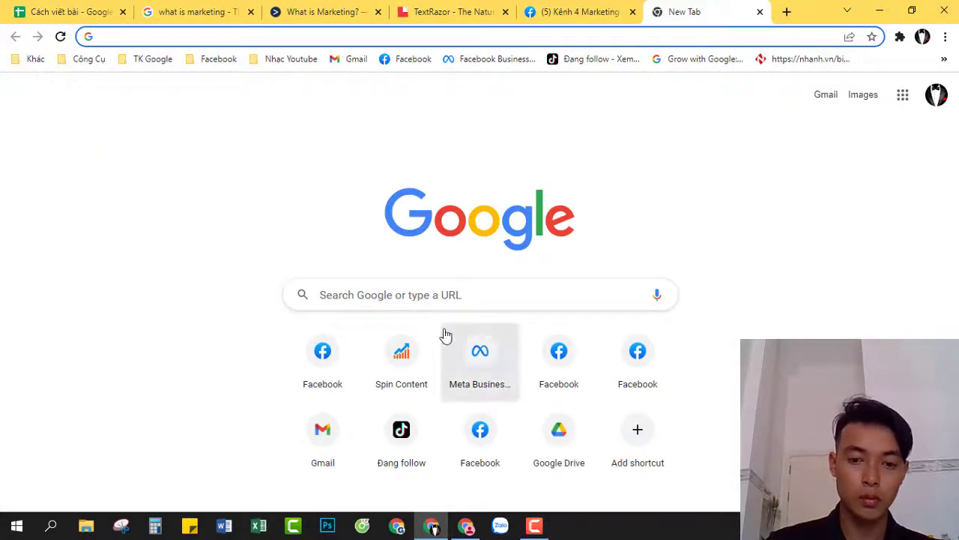
type("phan đông giang")
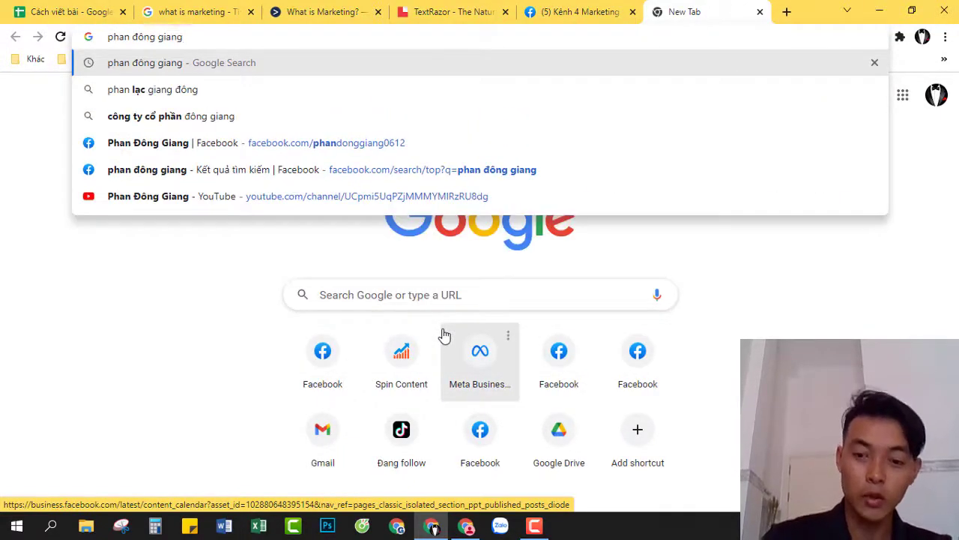
key("Return")
scroll(283, 266, "down", 8)
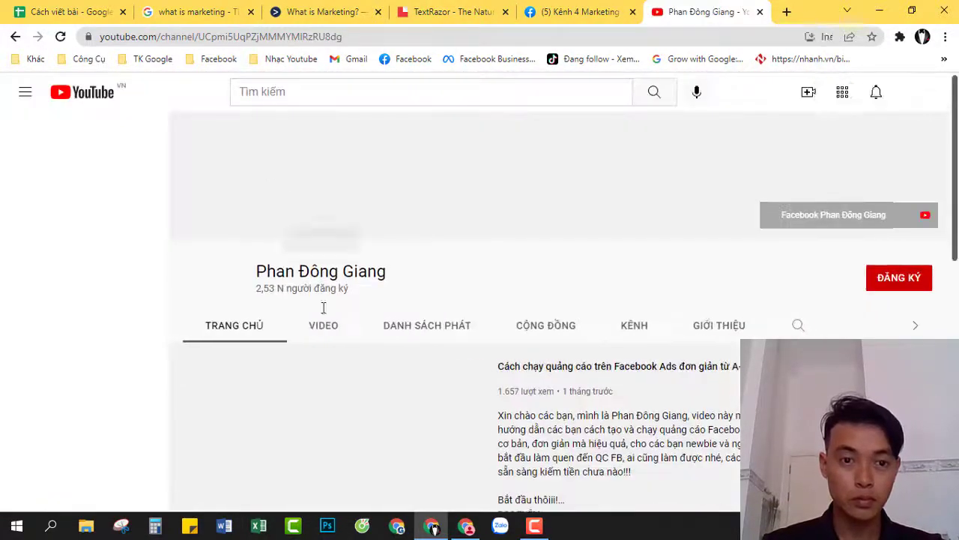
left_click(322, 327)
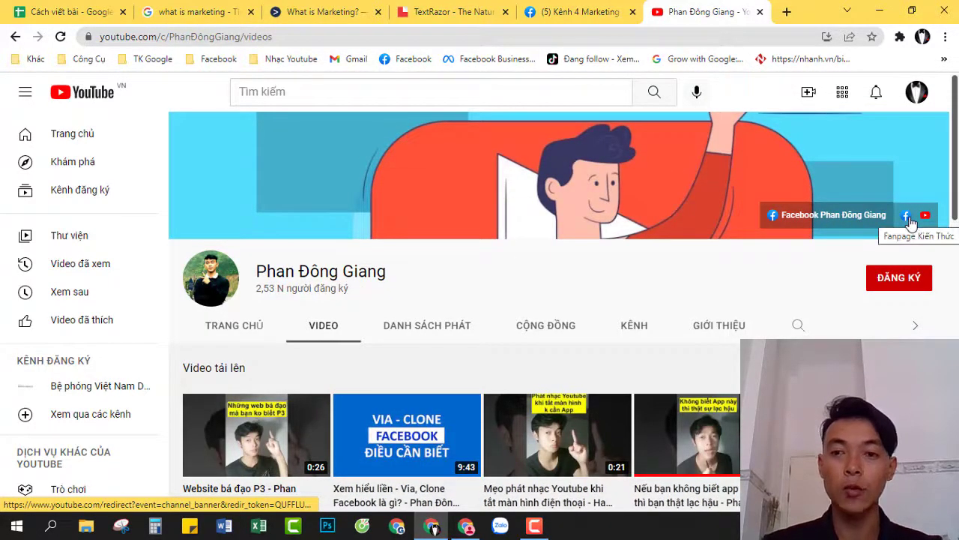
scroll(655, 252, "down", 4)
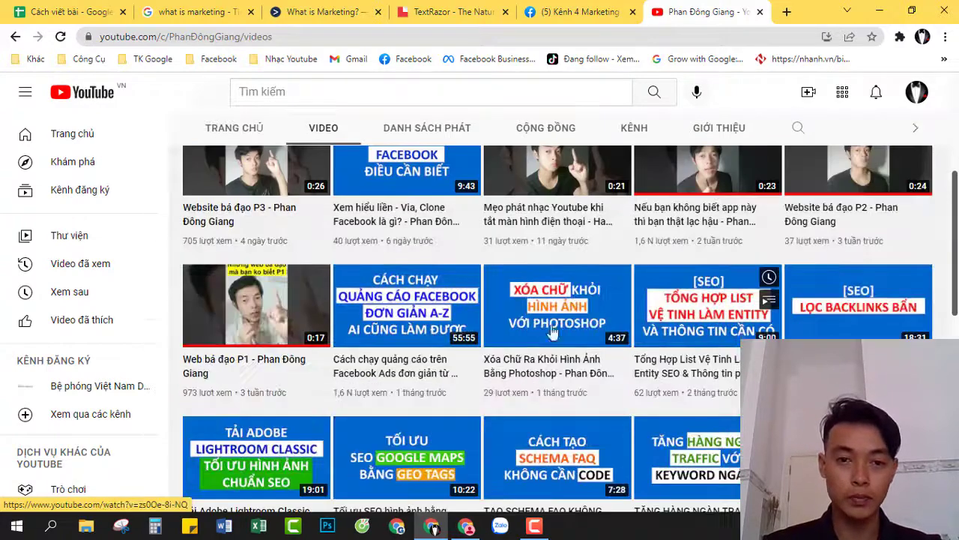
scroll(508, 322, "up", 4)
Open the channel's community posts, expand "3 Yếu tố quan trọng trong SEO" and highlight its text from the heading through the Rankbrain line
left_click(513, 324)
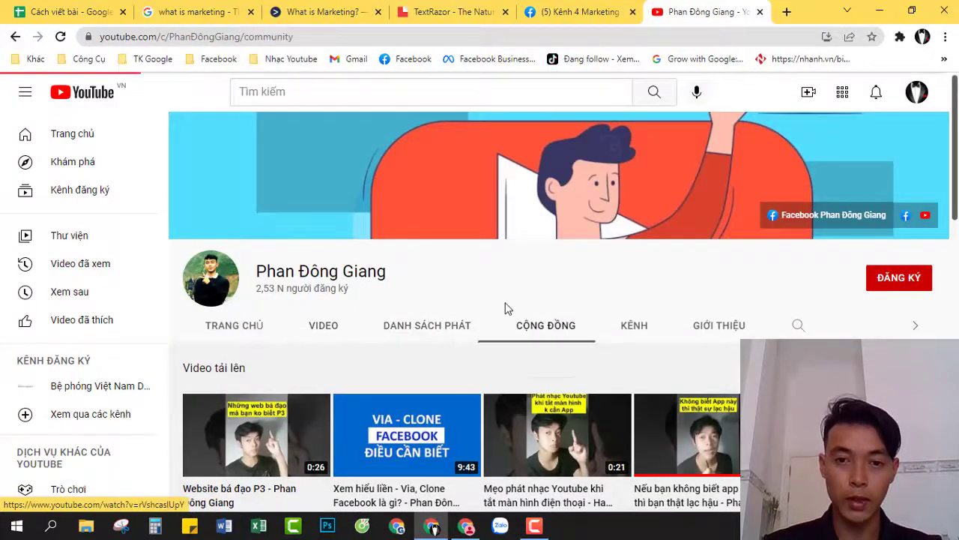
scroll(458, 311, "down", 3)
left_click(251, 261)
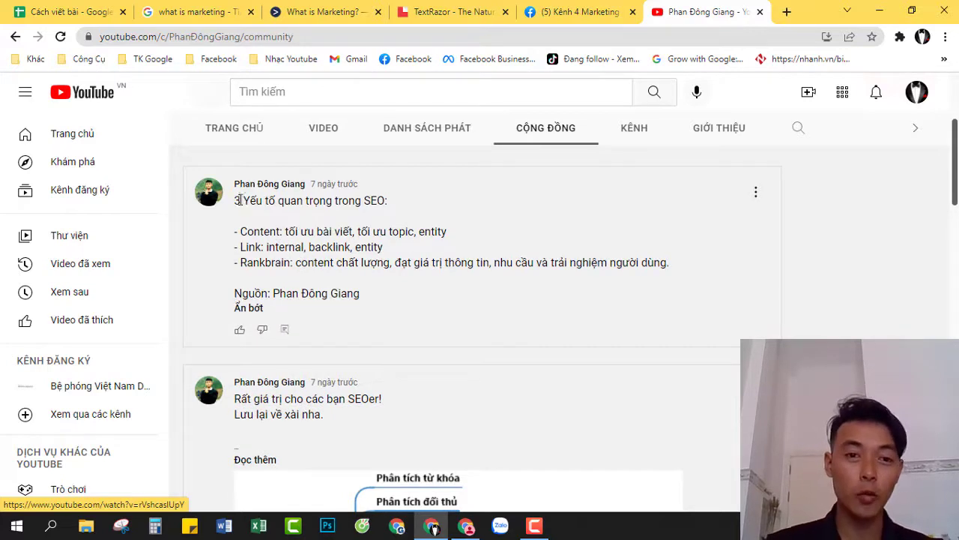
left_click_drag(236, 201, 711, 269)
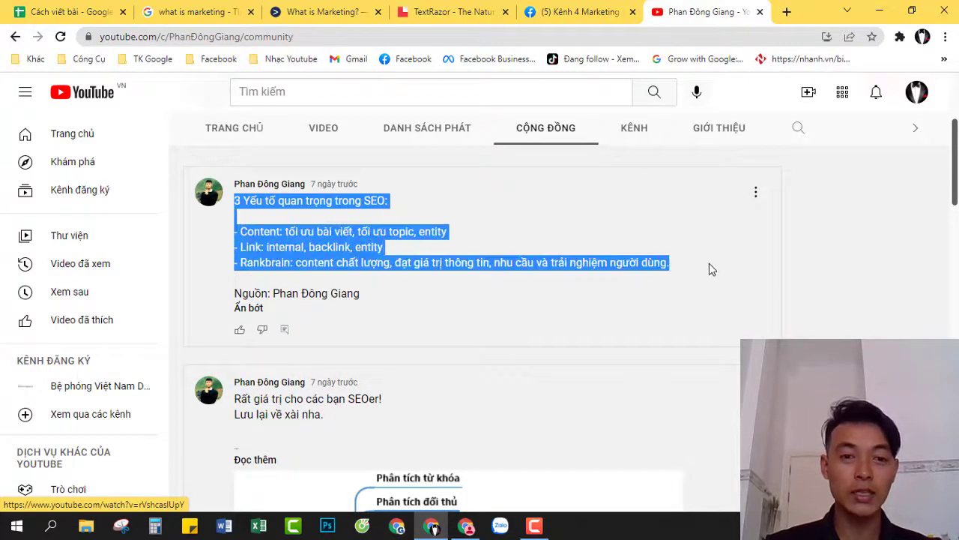
left_click(696, 269)
Examine the SEO mind map in the community post, covering the SEO Onpage, SEO Offpage, Technical SEO and Audit branches
scroll(578, 274, "down", 5)
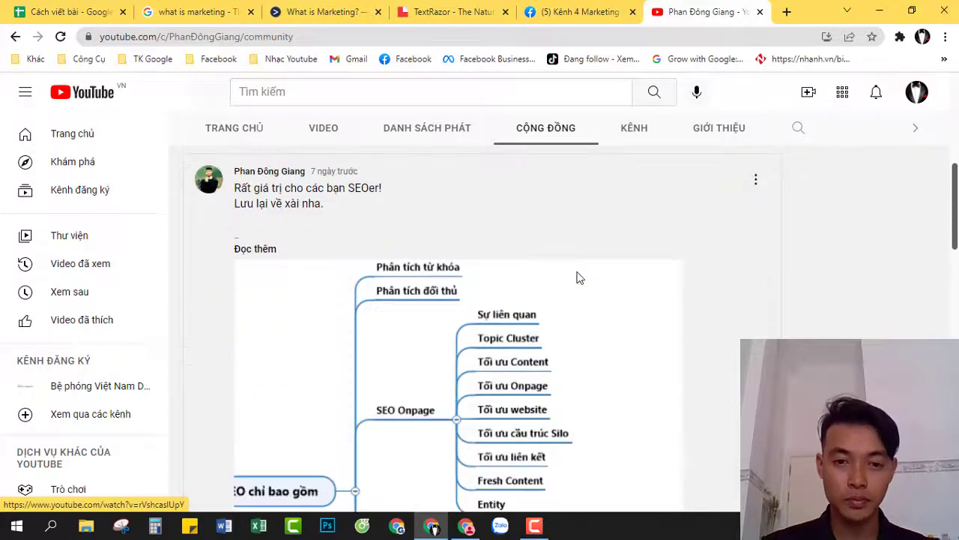
scroll(578, 279, "down", 5)
scroll(574, 278, "up", 5)
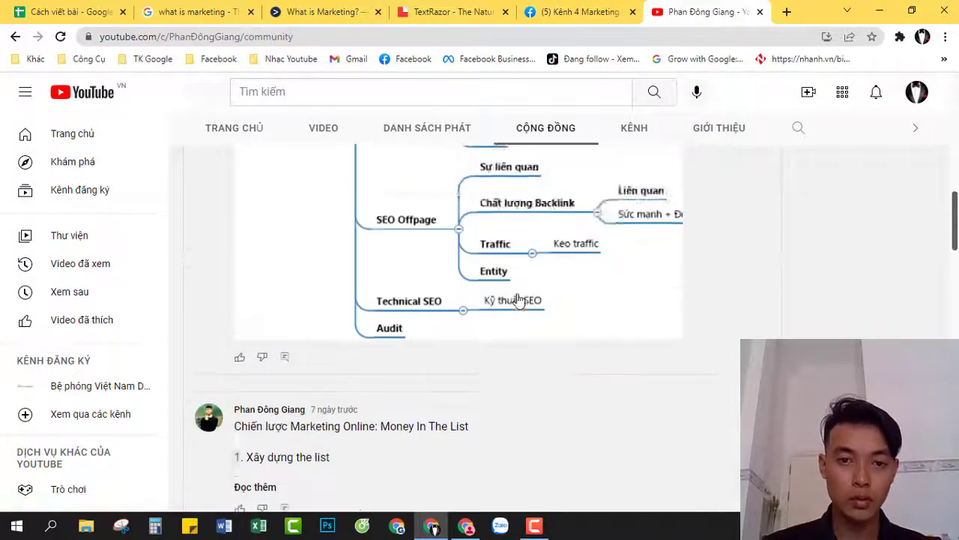
scroll(349, 317, "up", 6)
scroll(323, 221, "down", 4)
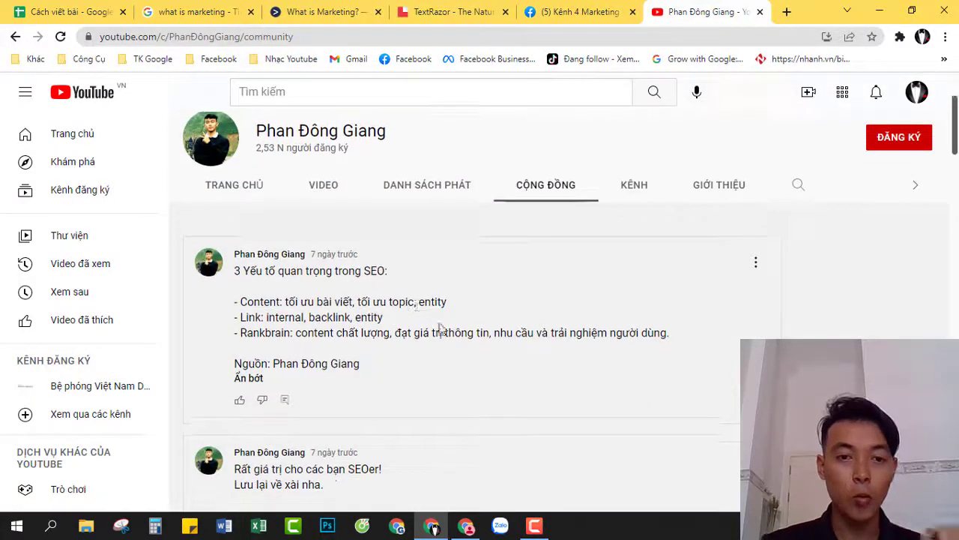
scroll(323, 221, "up", 3)
scroll(517, 326, "down", 4)
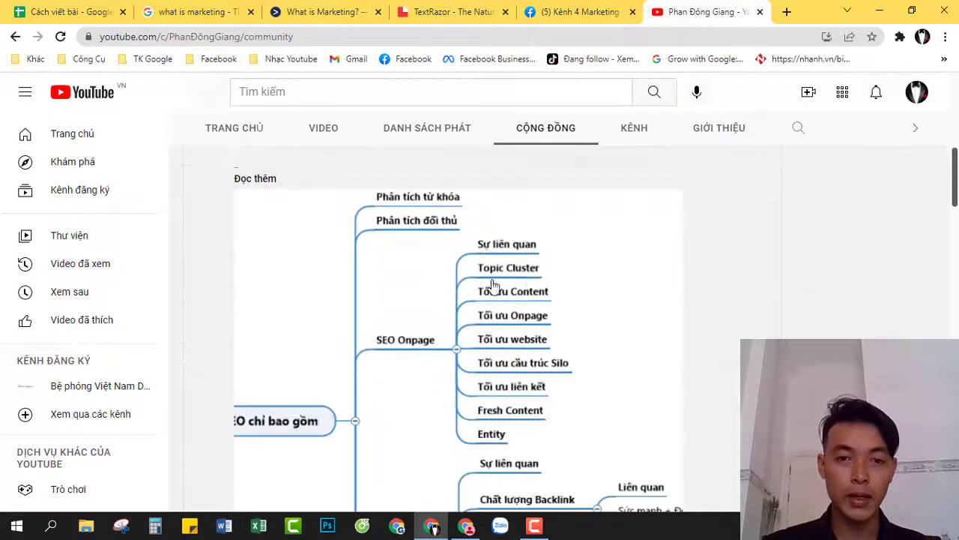
scroll(455, 268, "down", 2)
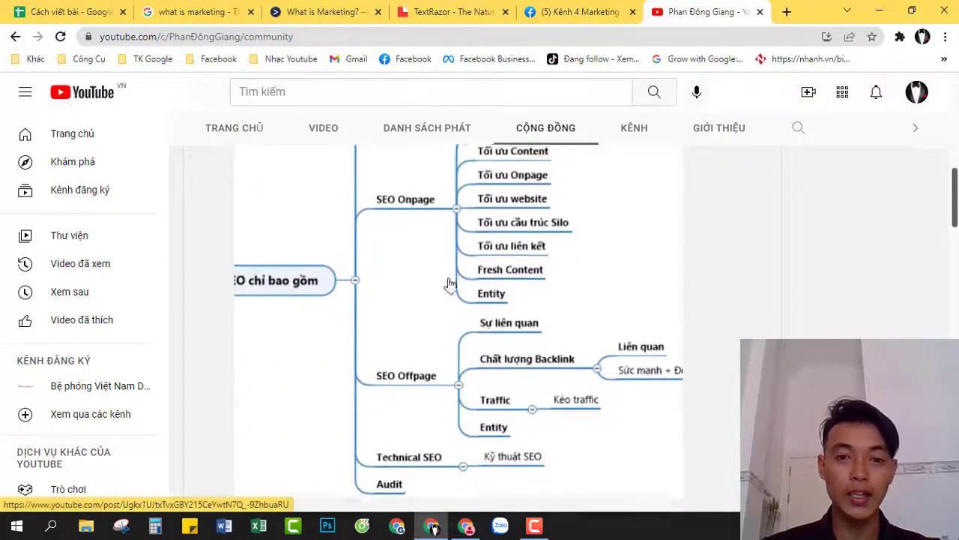
scroll(420, 283, "up", 5)
scroll(330, 278, "up", 2)
scroll(446, 367, "down", 6)
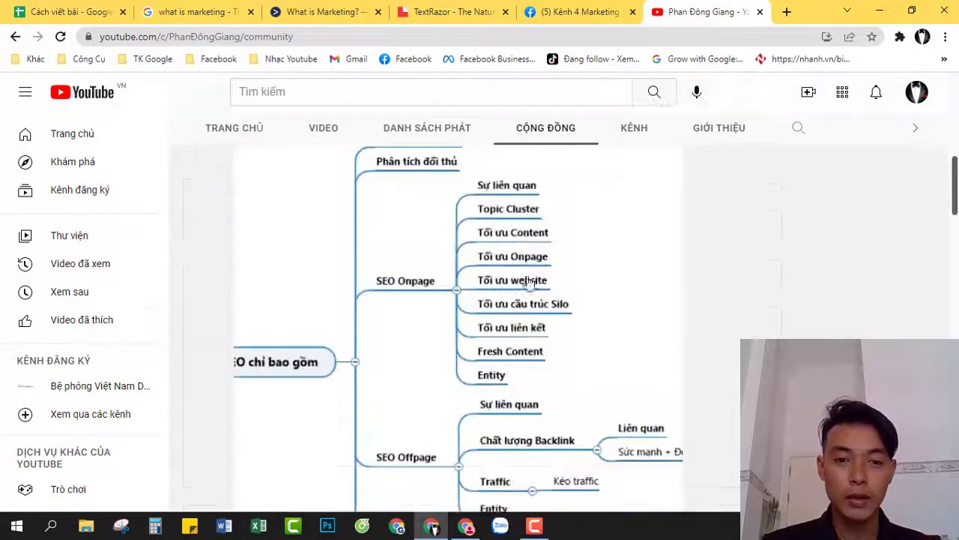
scroll(549, 283, "up", 1)
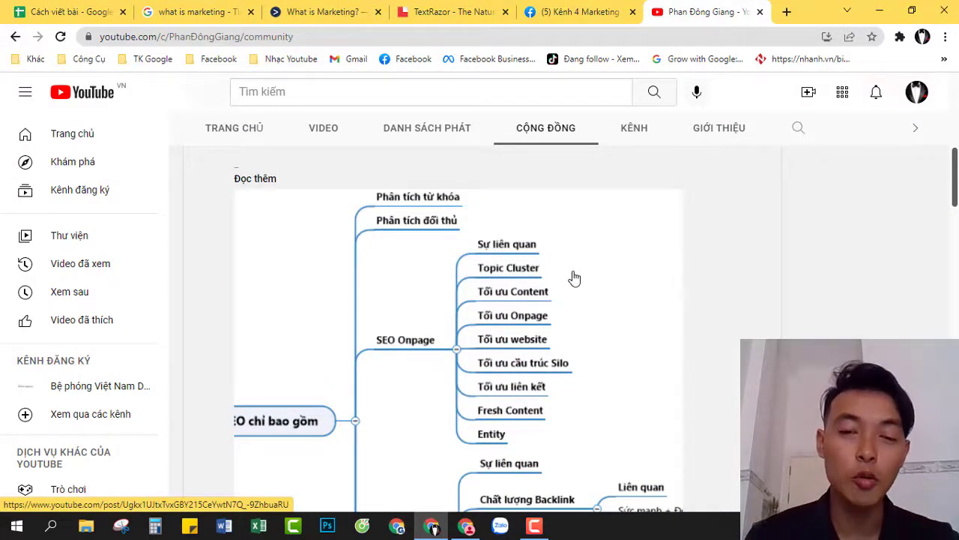
Return to the "Cách viết bài" spreadsheet and reselect the Semantic keywords entries in C2:C12
key("ctrl+shift+Tab")
key("ctrl+shift+Tab")
key("ctrl+shift+Tab")
key("ctrl+shift+Tab")
key("ctrl+shift+Tab")
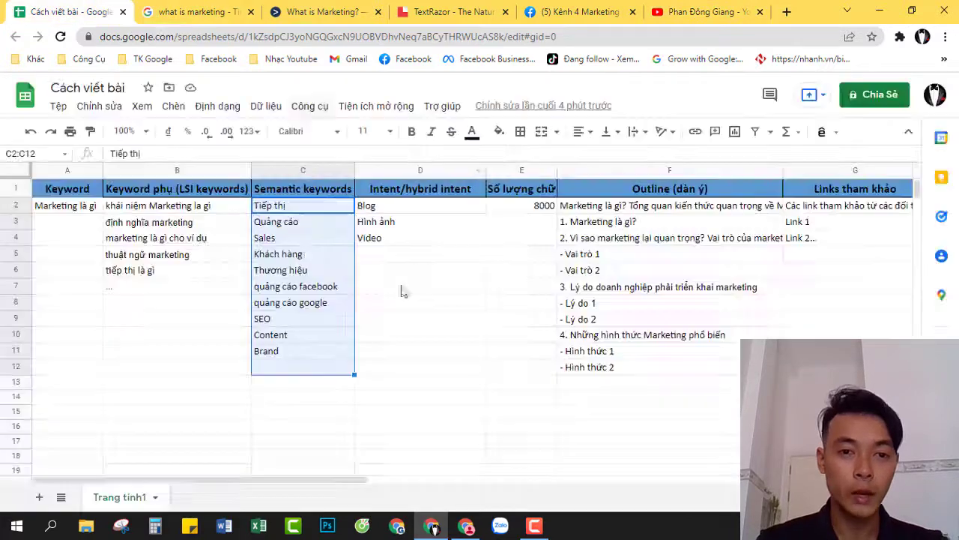
left_click(431, 311)
left_click_drag(300, 205, 312, 368)
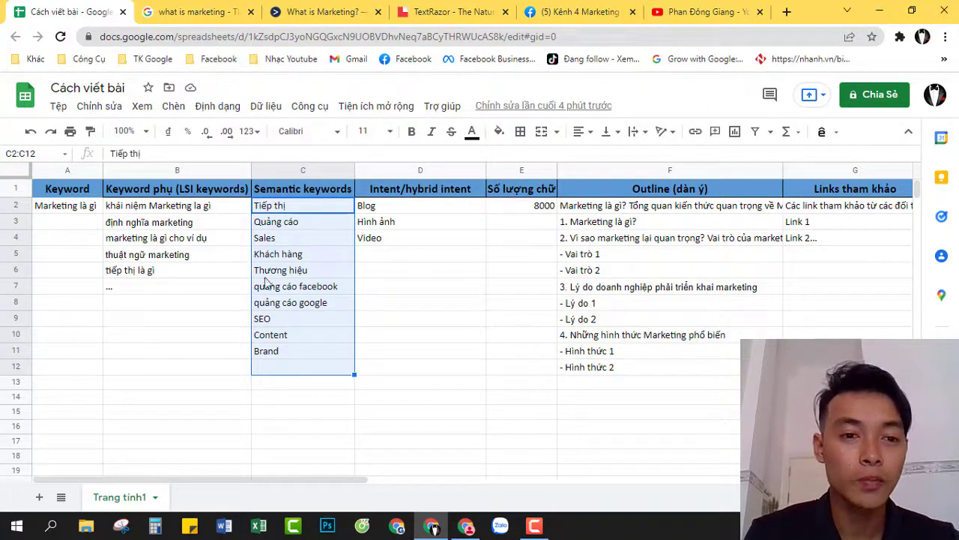
Merge cells A13:C13 and enter the note "Mấu chốt: tạo dựng Entity"
left_click_drag(79, 388, 300, 382)
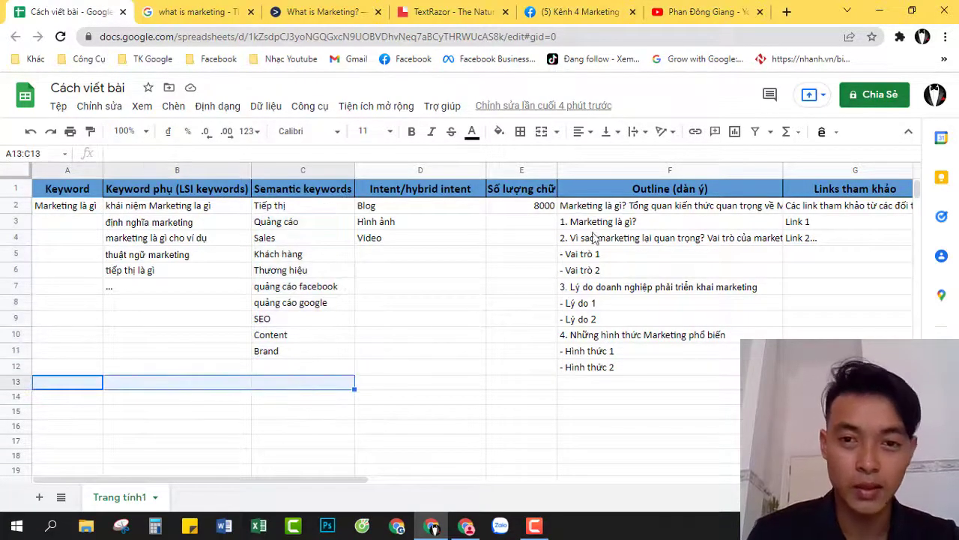
left_click(542, 133)
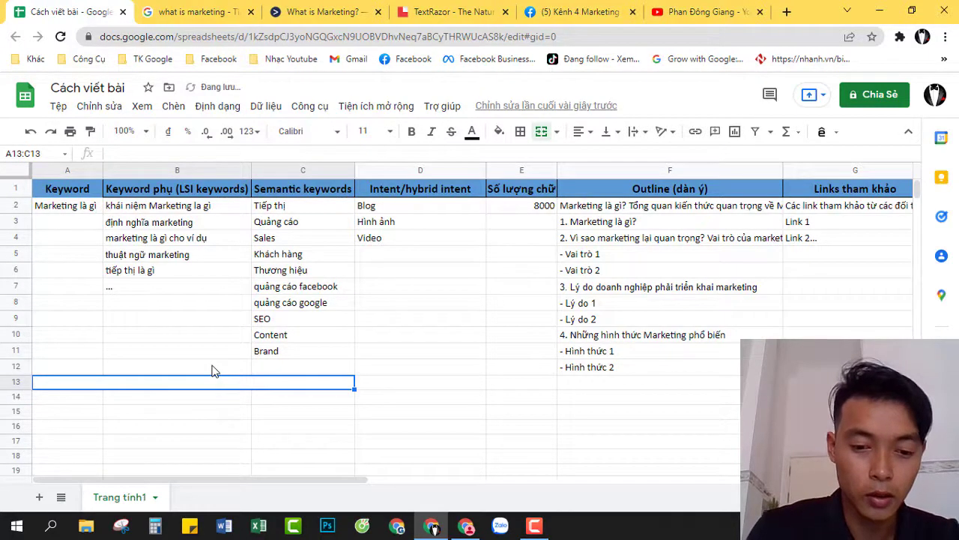
type("Mẫu")
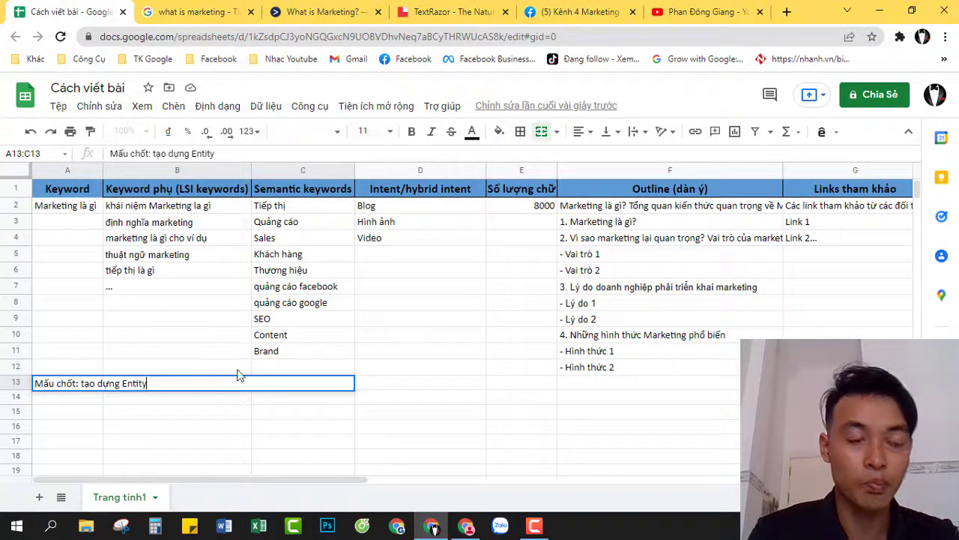
left_click(374, 403)
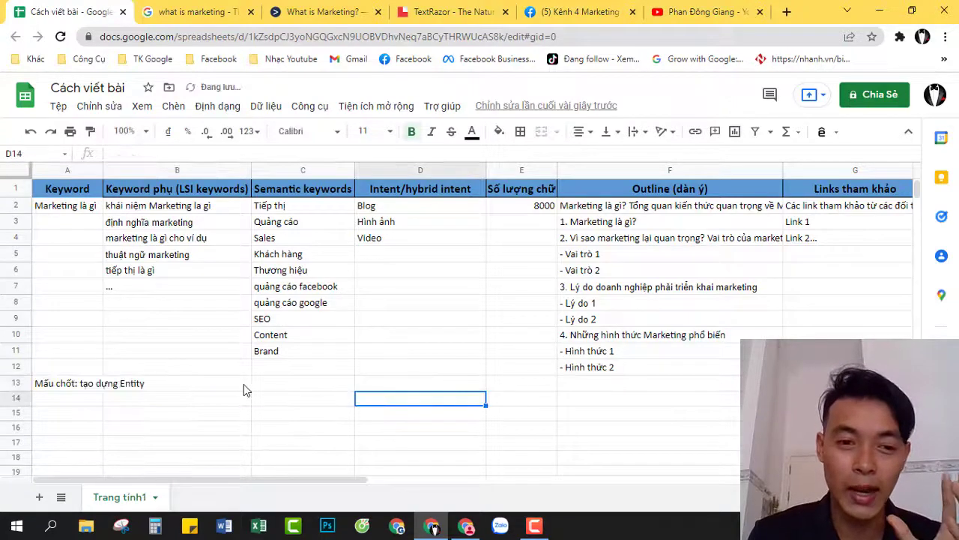
Center the Entity note in the merged A13:C13 cell and make it bold
left_click_drag(68, 383, 303, 383)
left_click(541, 131)
left_click(579, 131)
left_click(592, 153)
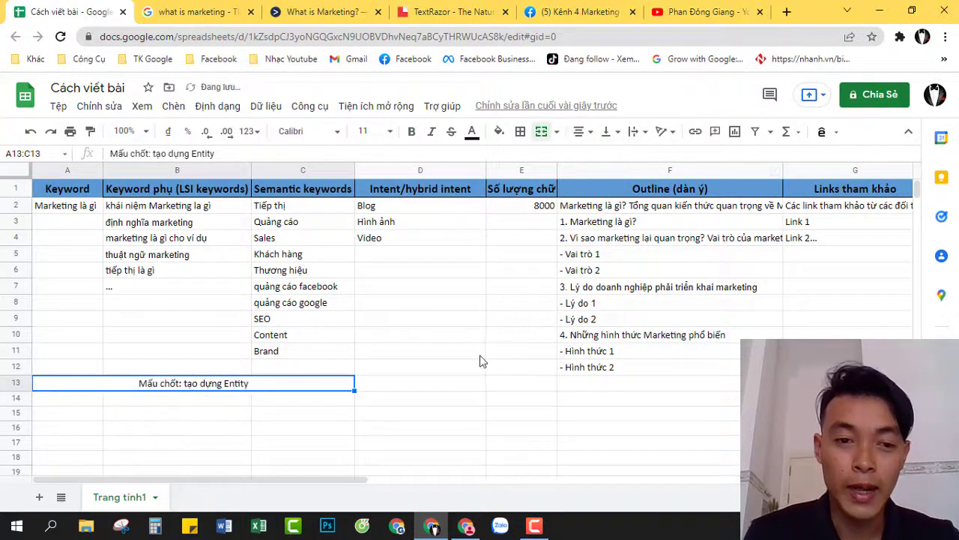
key("ctrl+b")
left_click(472, 368)
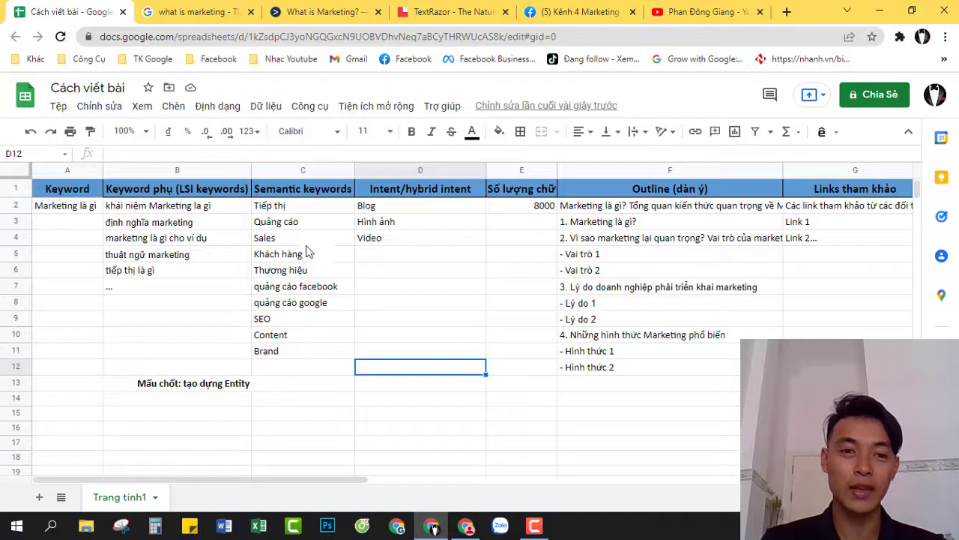
Select the Entity note, the Semantic and LSI keyword lists in turn, and finally the whole keyword block A2:C12
left_click(291, 387)
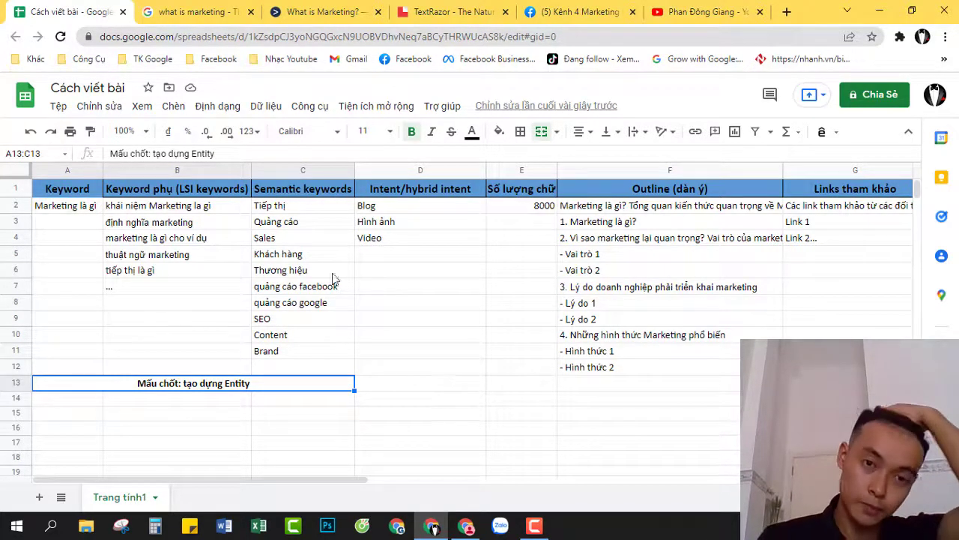
left_click_drag(71, 212, 323, 351)
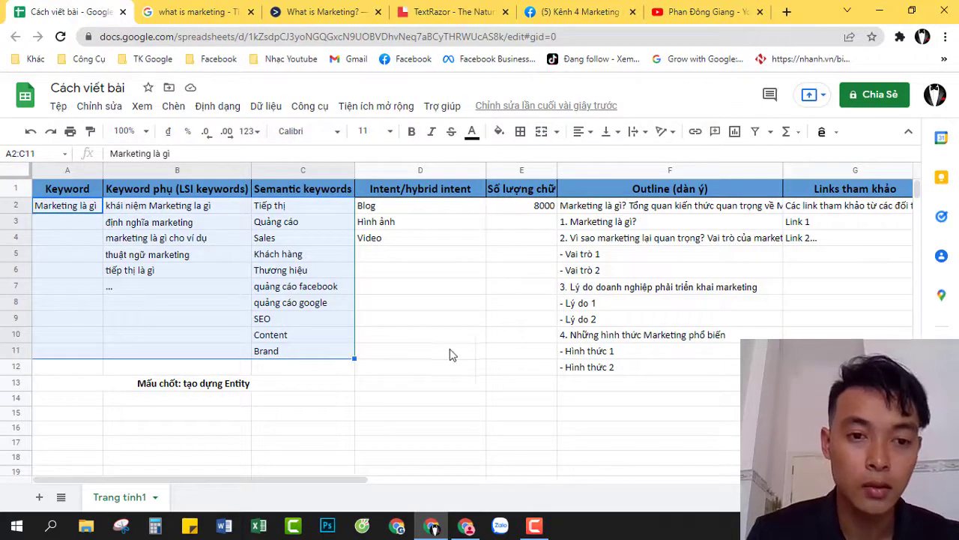
left_click(305, 211)
left_click_drag(304, 207, 310, 360)
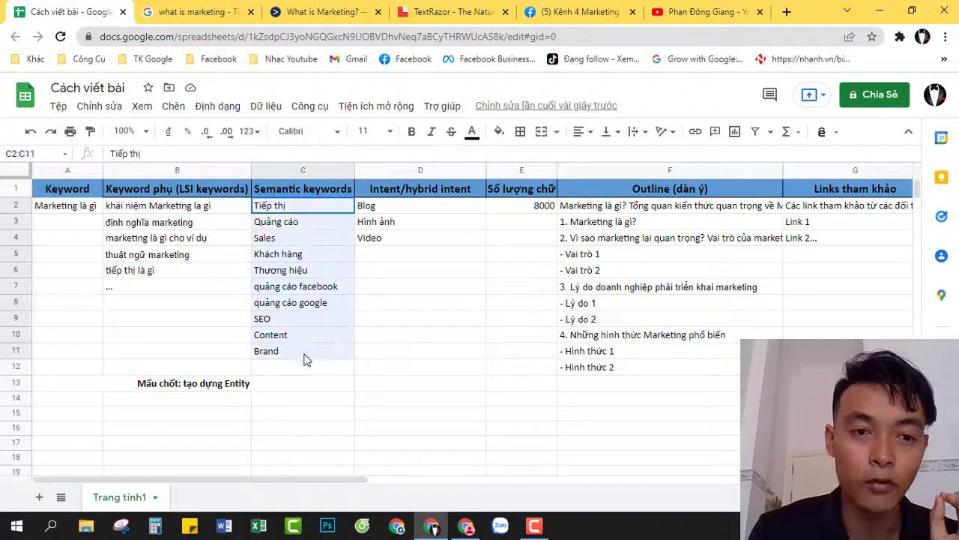
left_click_drag(177, 206, 191, 301)
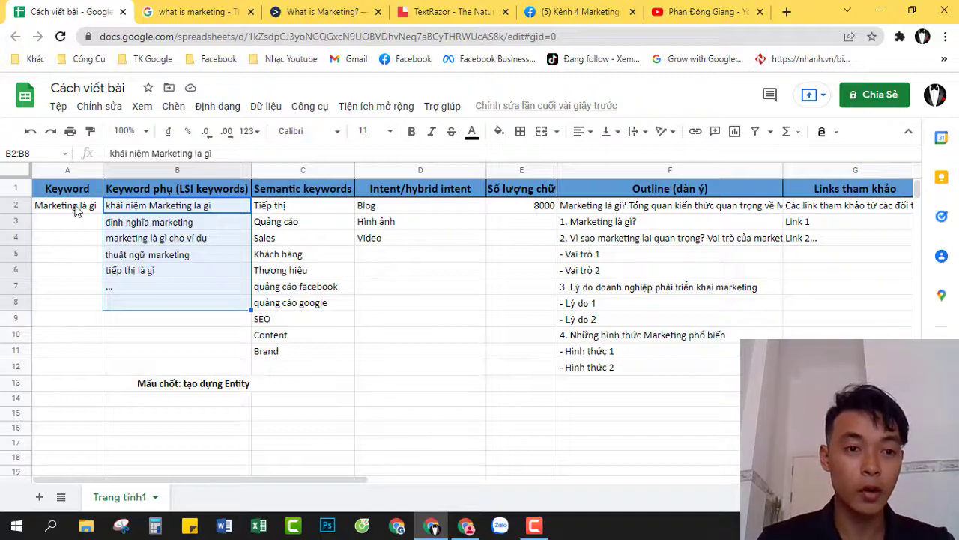
left_click_drag(75, 211, 306, 372)
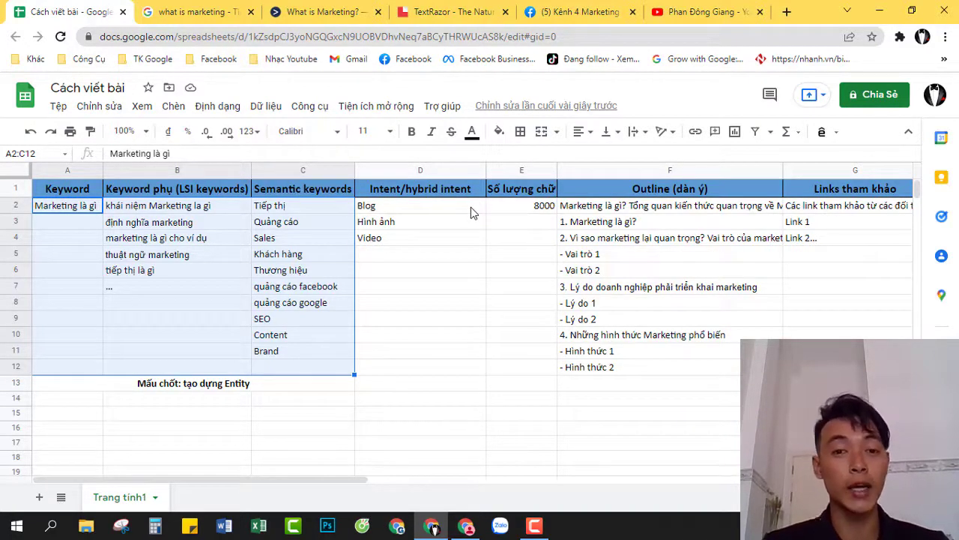
Go through the Intent/hybrid intent entries Blog, Hình ảnh and Video, ending with D2:D4 selected
left_click(405, 186)
left_click(397, 211)
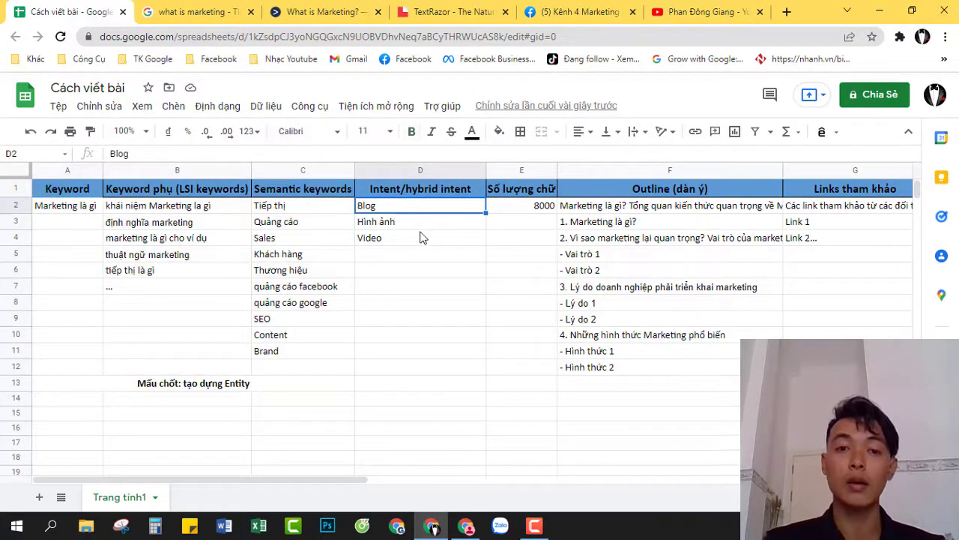
left_click(411, 225)
left_click(404, 242)
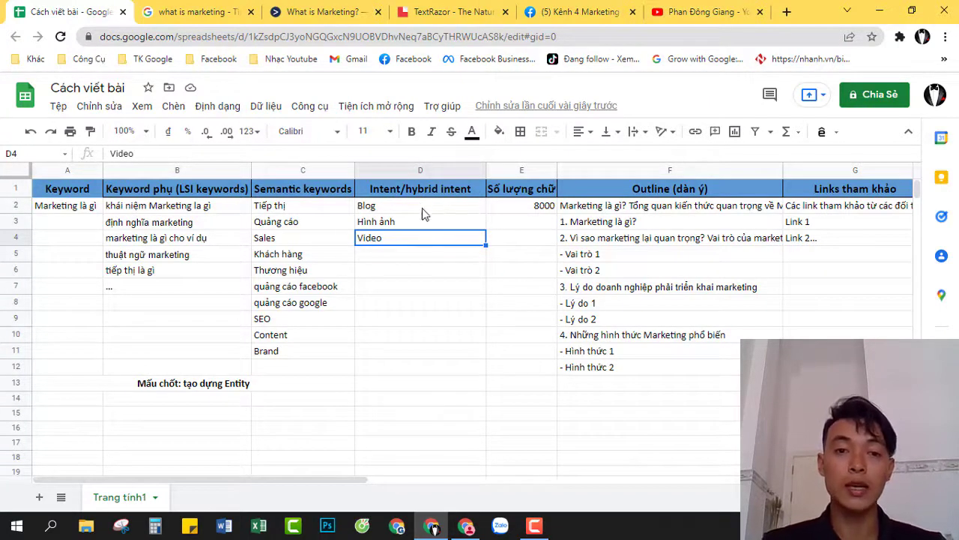
left_click_drag(422, 208, 423, 242)
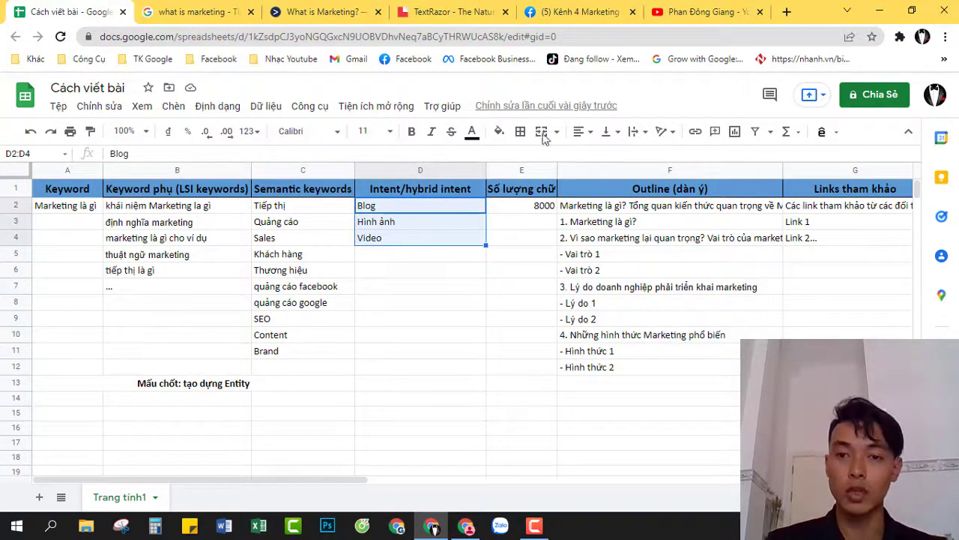
Close the YouTube, Facebook and TextRazor tabs and open a new empty tab
left_click(719, 13)
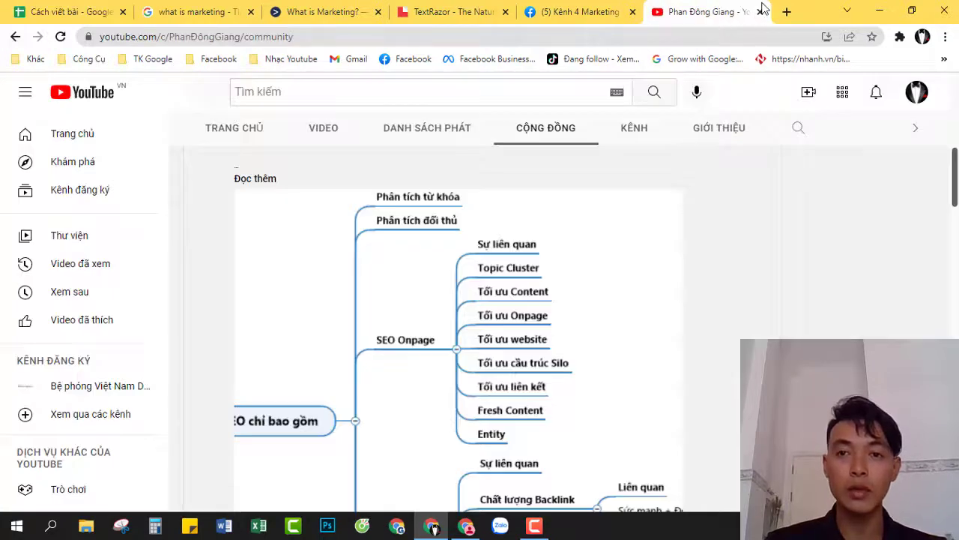
left_click(763, 11)
left_click(762, 11)
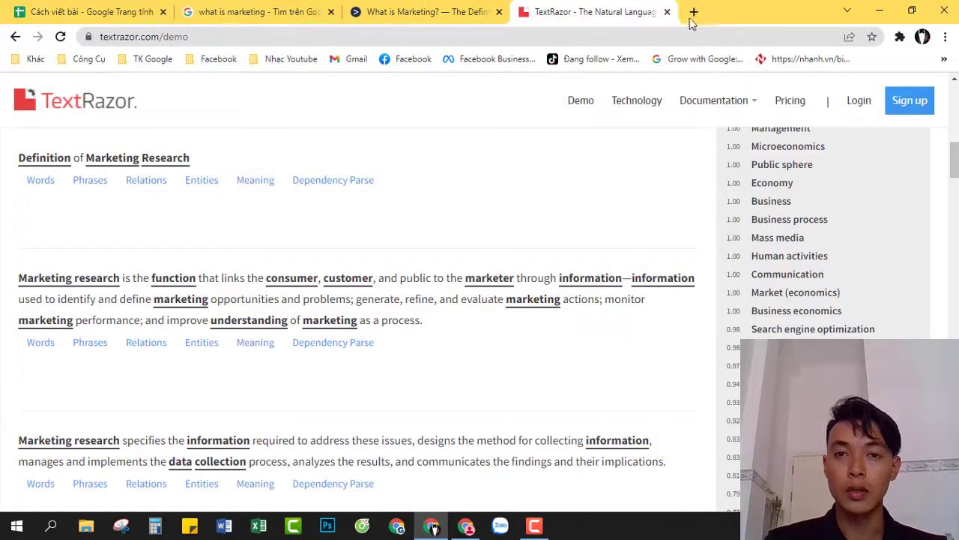
left_click(693, 12)
left_click(574, 11)
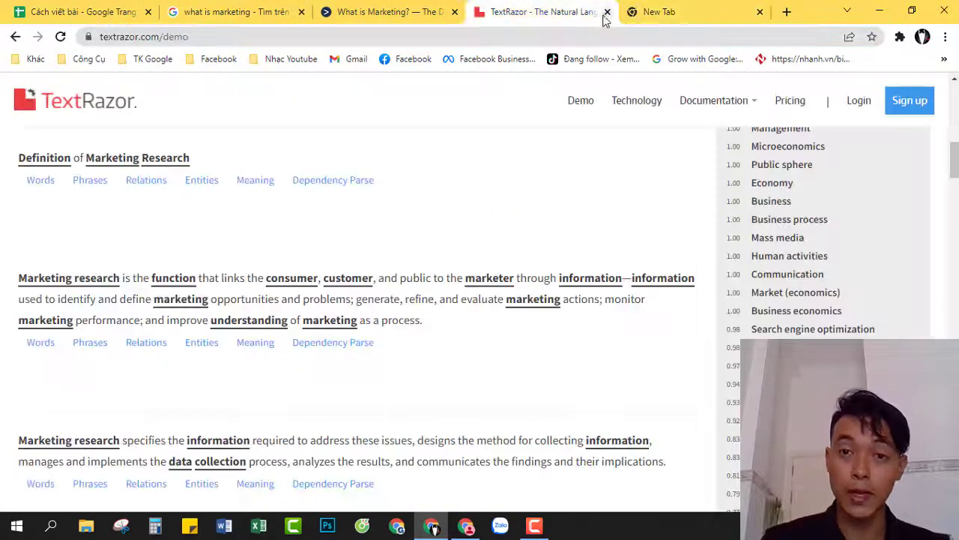
left_click(607, 12)
Search Google for "đầm thời trang" and look through the map listings, images and shop results
left_click(439, 33)
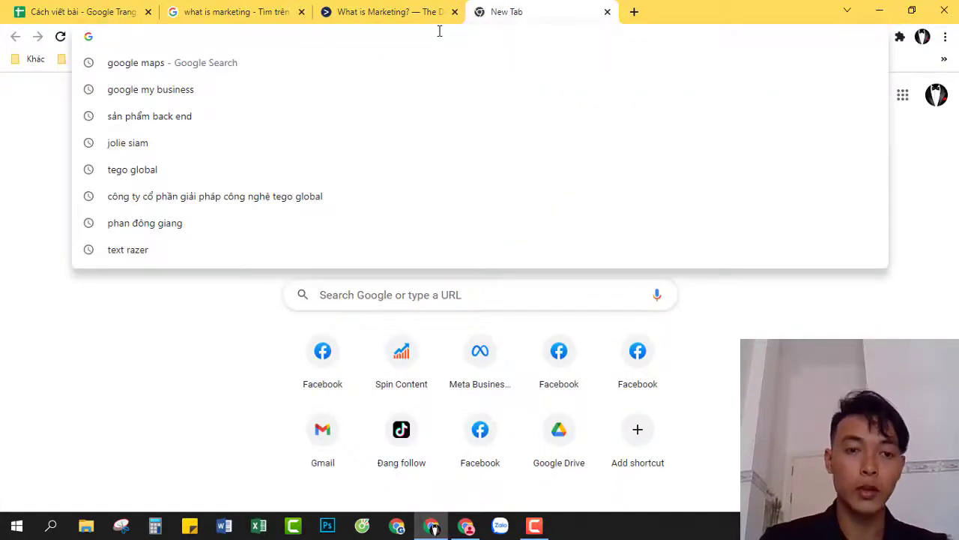
type("ddầ")
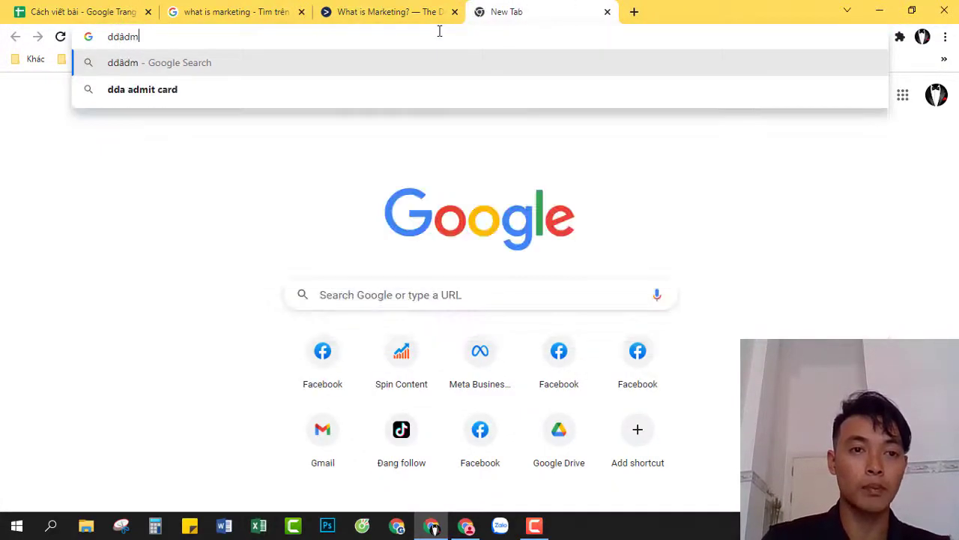
type("m")
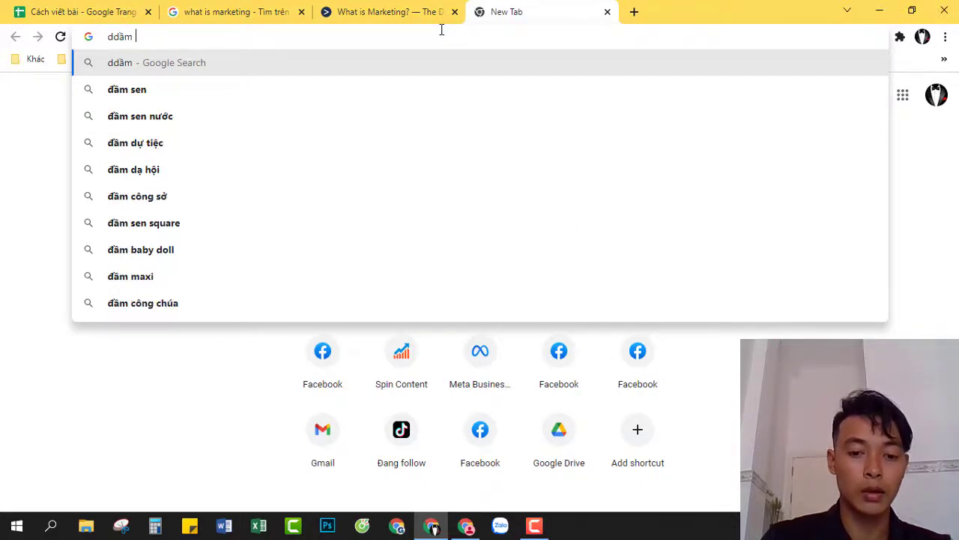
type(" thời")
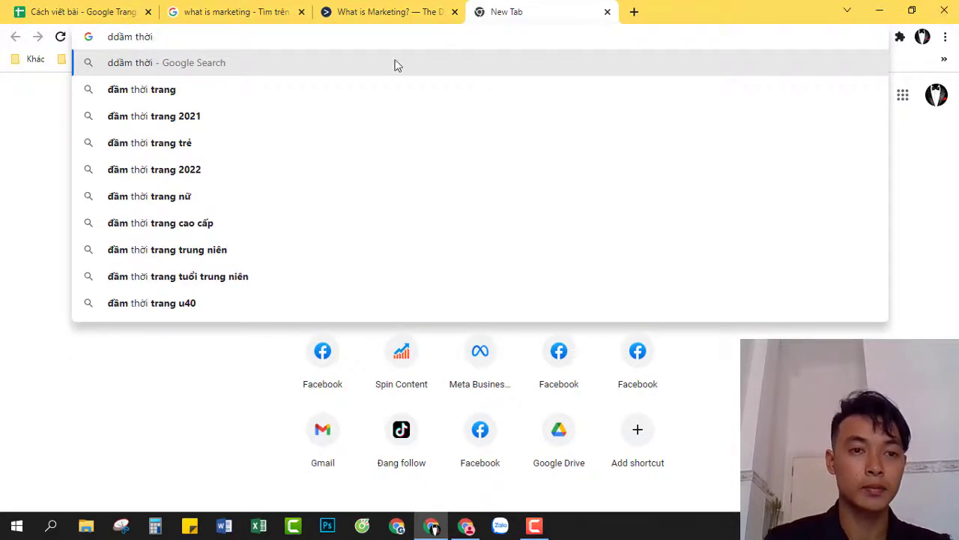
left_click(268, 89)
scroll(374, 284, "down", 2)
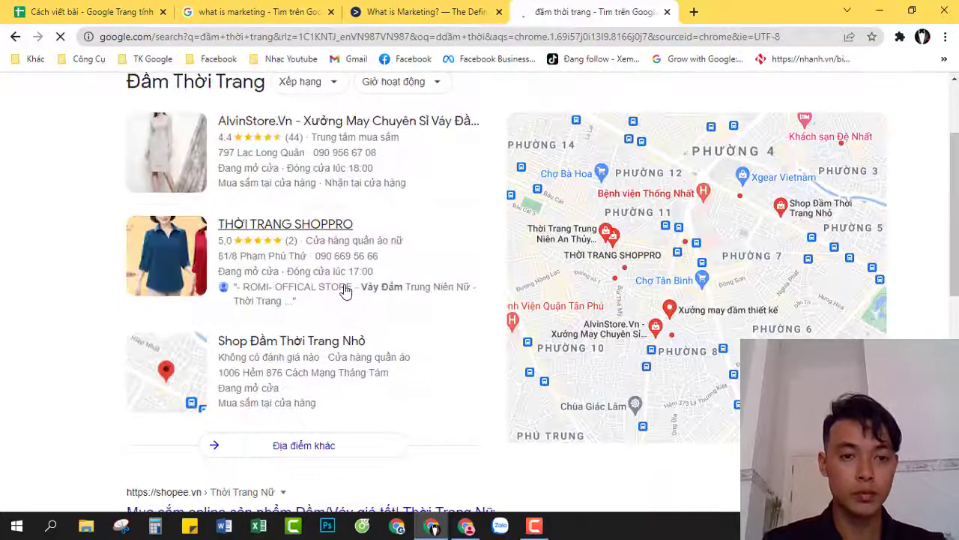
scroll(344, 292, "down", 7)
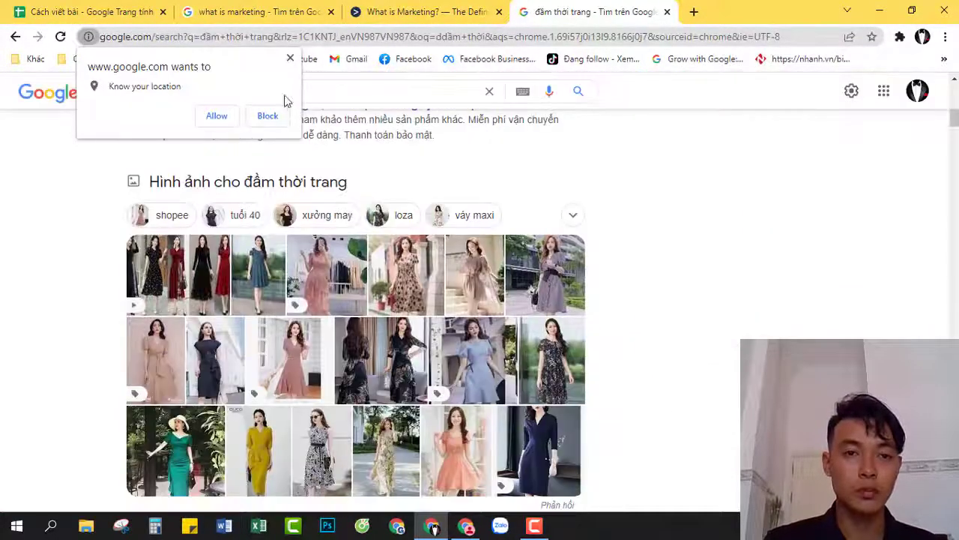
scroll(296, 143, "up", 9)
scroll(325, 272, "down", 4)
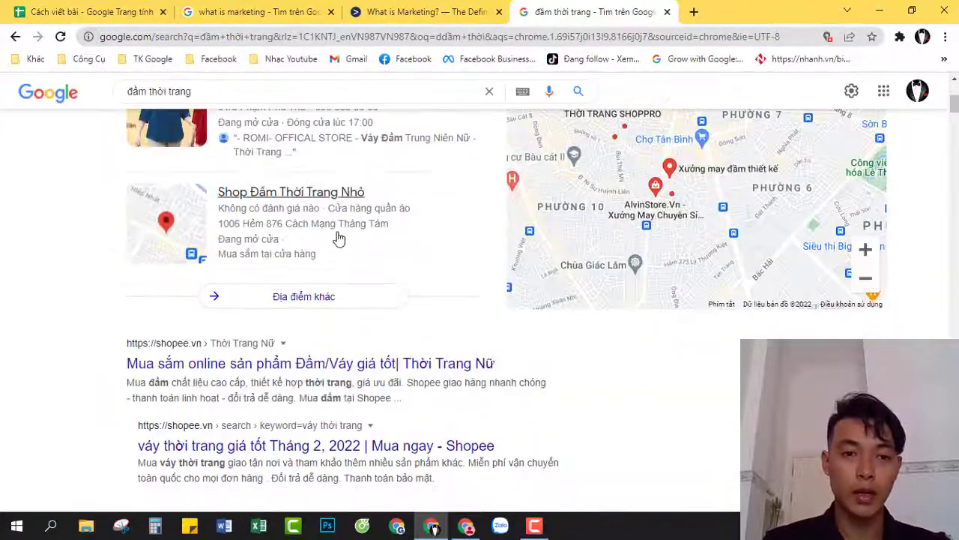
scroll(338, 238, "down", 9)
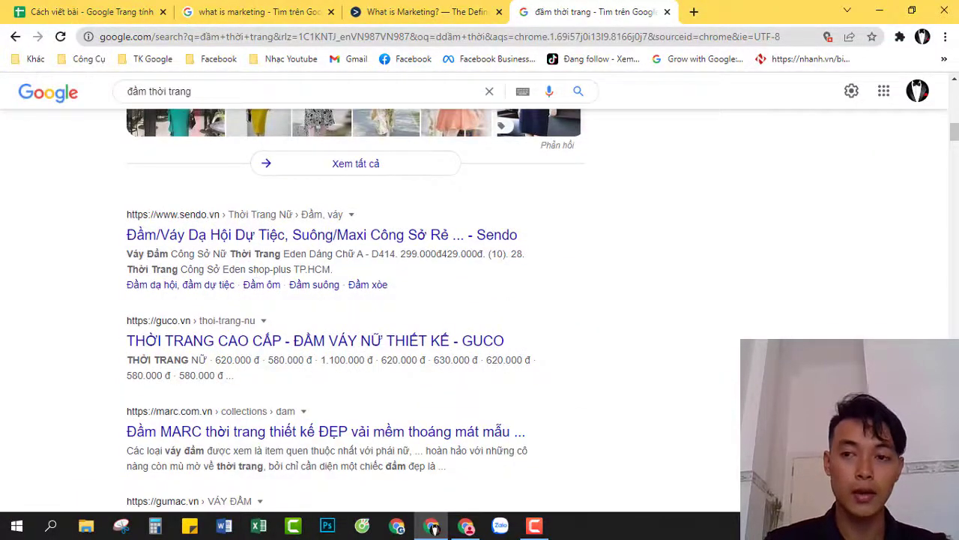
scroll(268, 262, "down", 2)
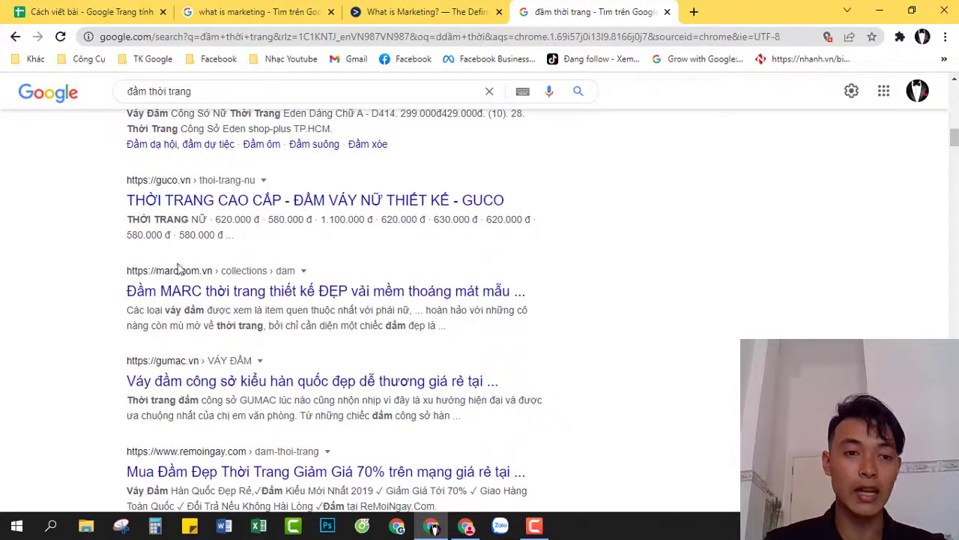
Open the GUCO, MARC and GUMAC search results in separate background tabs
left_click_drag(178, 269, 314, 397)
left_click(686, 266)
middle_click(349, 201)
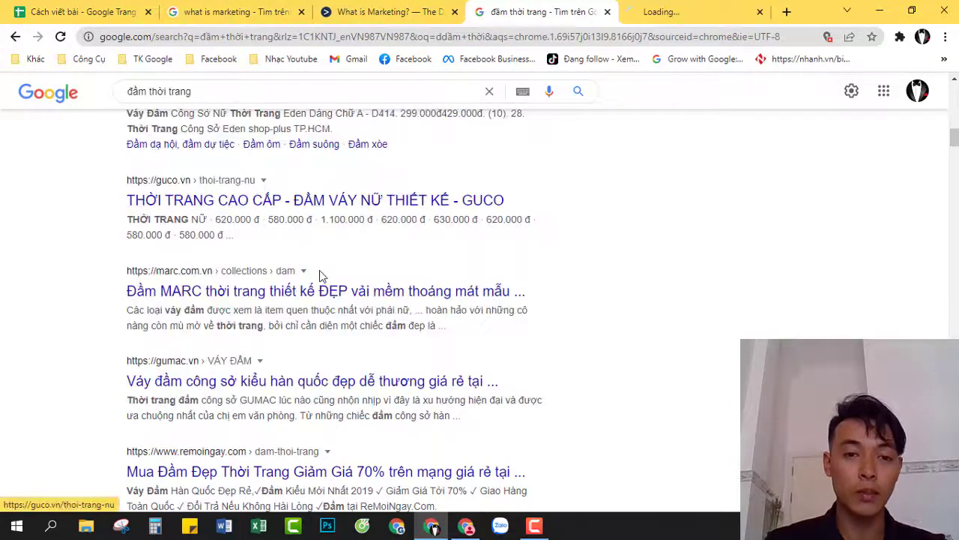
middle_click(380, 289)
middle_click(278, 380)
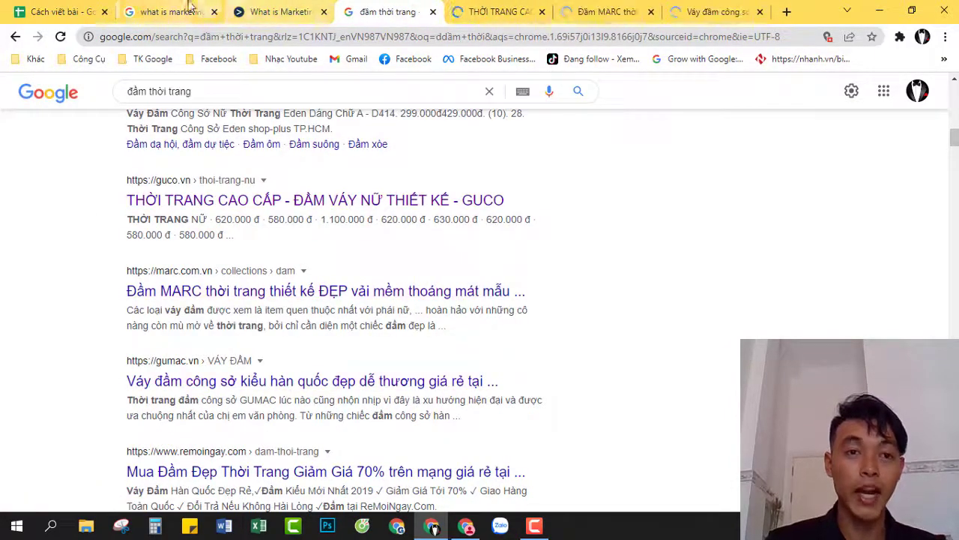
Close the "what is marketing" search tab and the "What is Marketing?" article tab
left_click(190, 6)
left_click(215, 12)
left_click(214, 12)
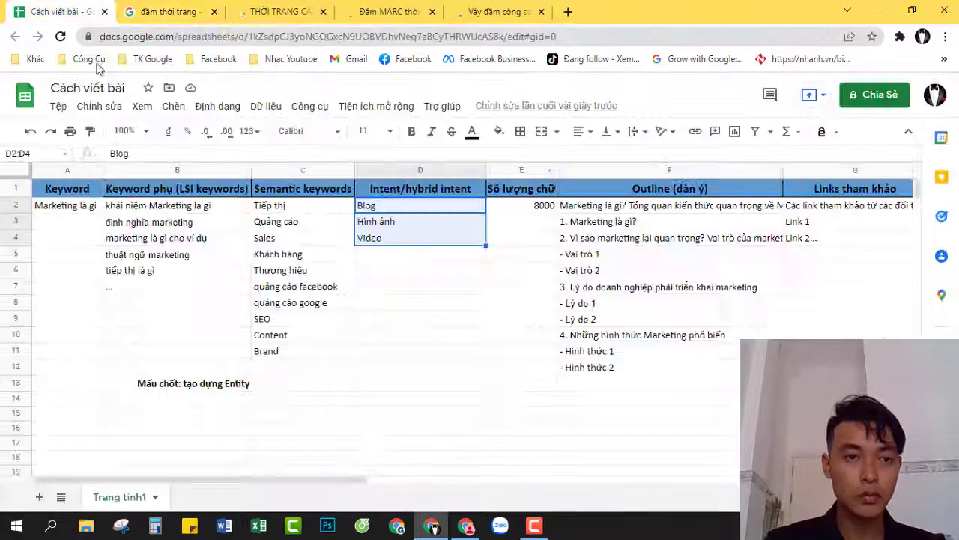
Examine the GUCO women's fashion page from its product grid down to the descriptive SEO text and back up
key("ctrl+Tab")
key("ctrl+Tab")
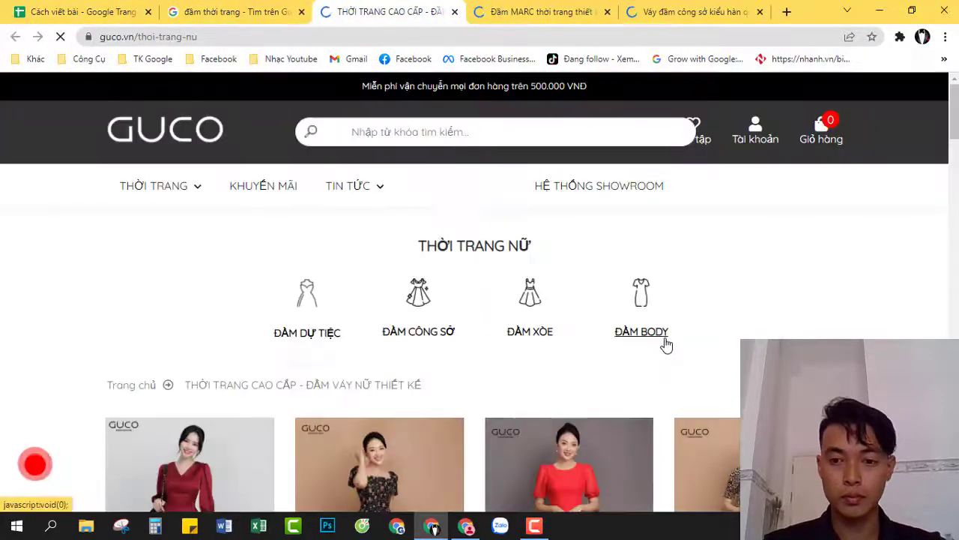
scroll(666, 344, "down", 4)
scroll(666, 344, "up", 2)
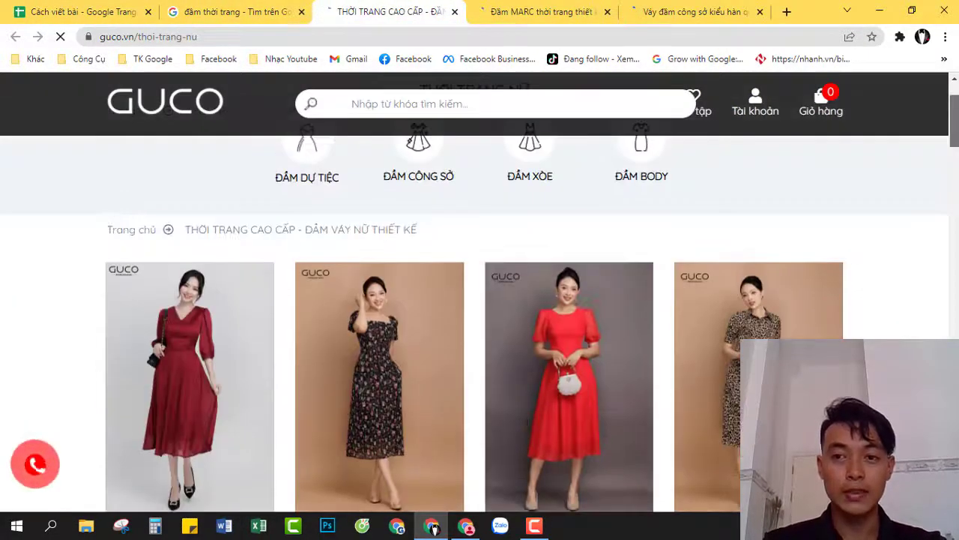
scroll(952, 268, "down", 15)
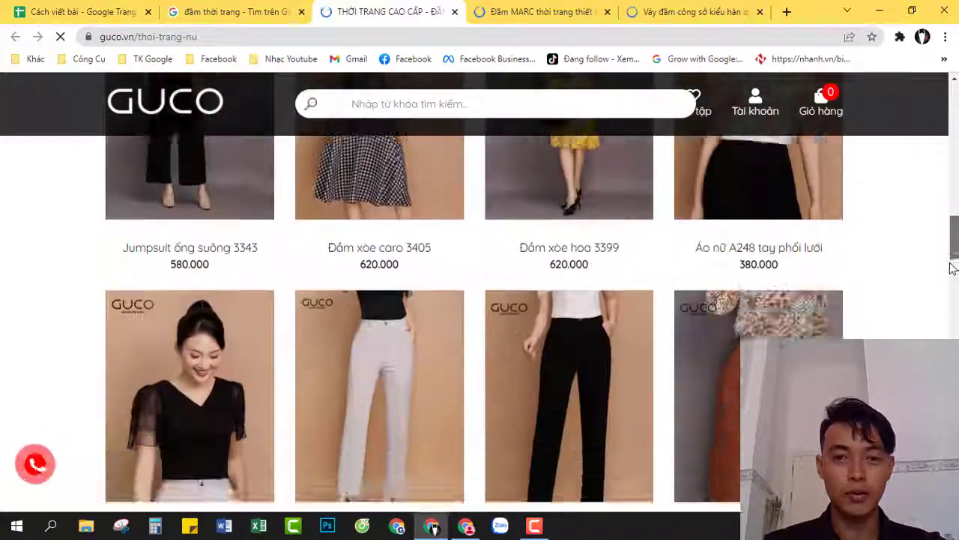
scroll(952, 269, "down", 12)
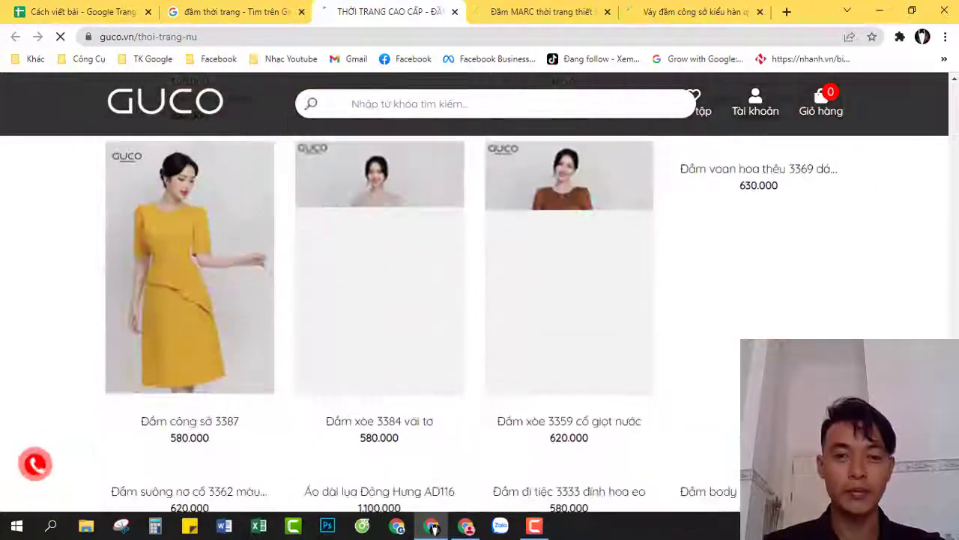
scroll(479, 300, "down", 10)
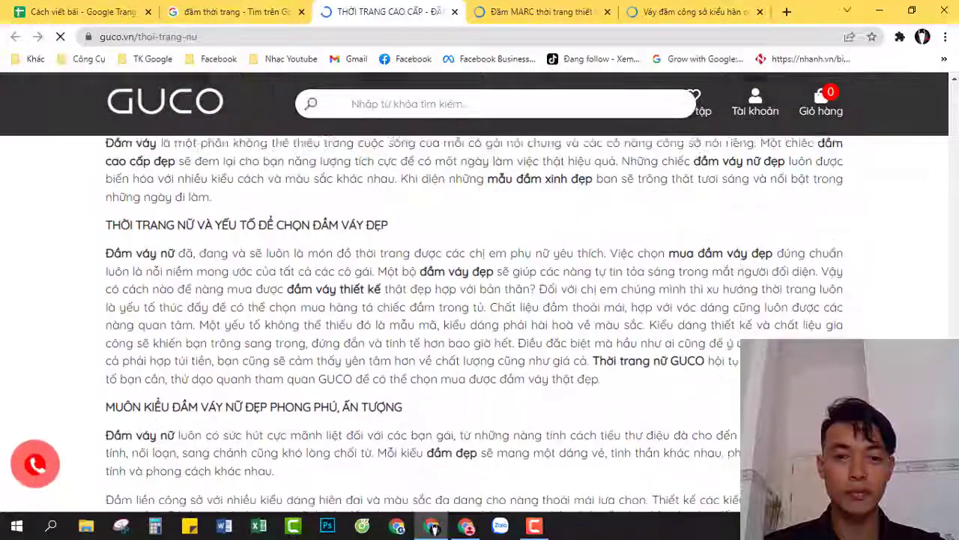
scroll(884, 188, "up", 20)
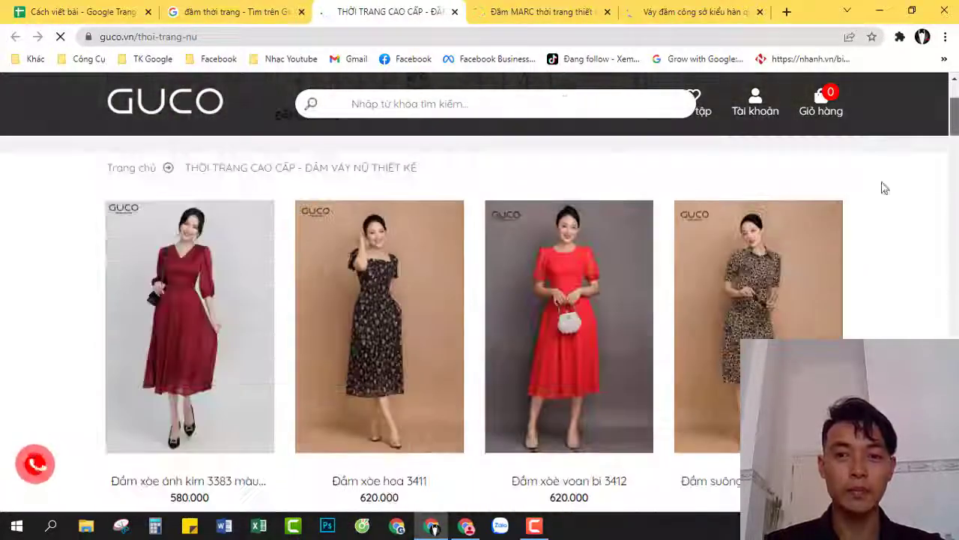
Look through the MARC dress collection page from the product categories down to the dress listings
left_click(568, 12)
scroll(894, 200, "down", 5)
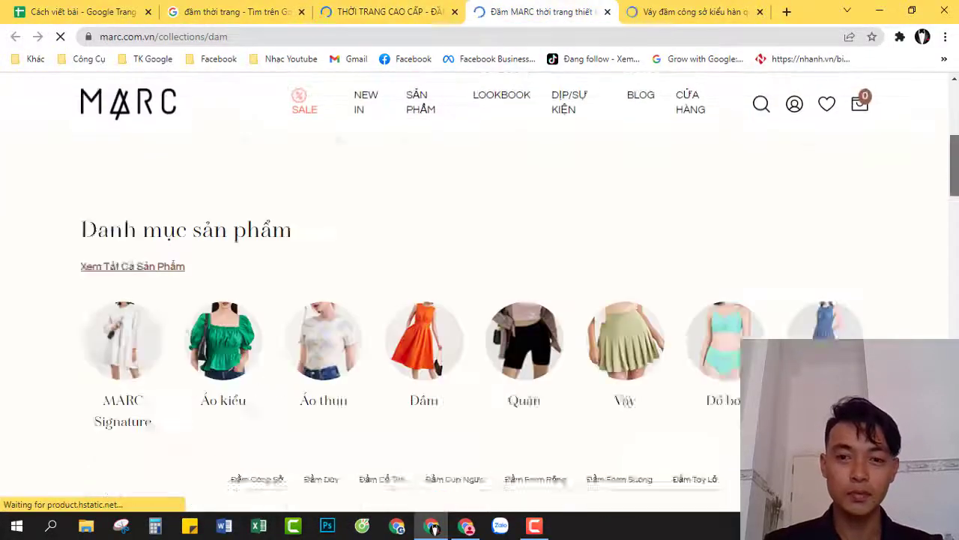
scroll(833, 238, "down", 6)
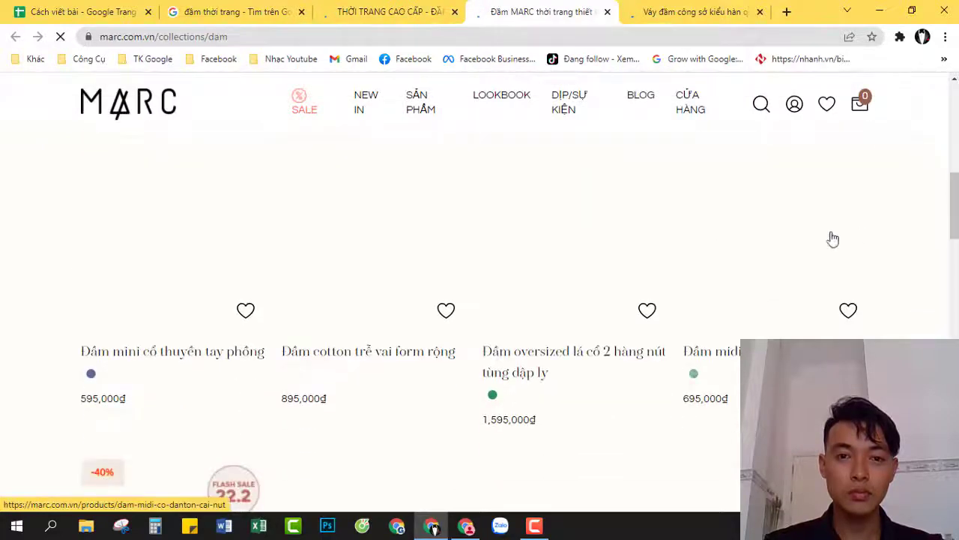
scroll(834, 238, "down", 4)
Examine the GUMAC office dress page from its product grid down to the descriptive SEO text and back up
left_click(649, 9)
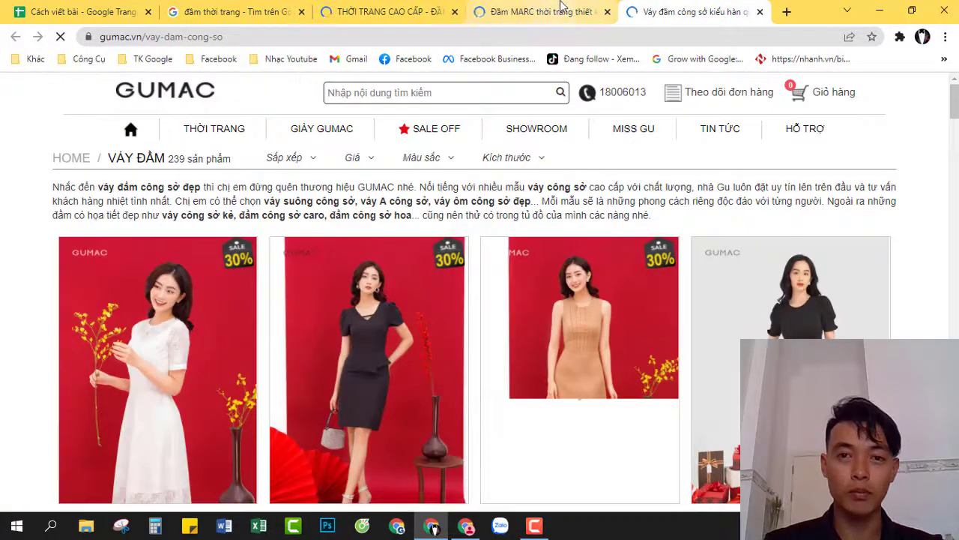
scroll(955, 154, "down", 5)
scroll(480, 300, "down", 3)
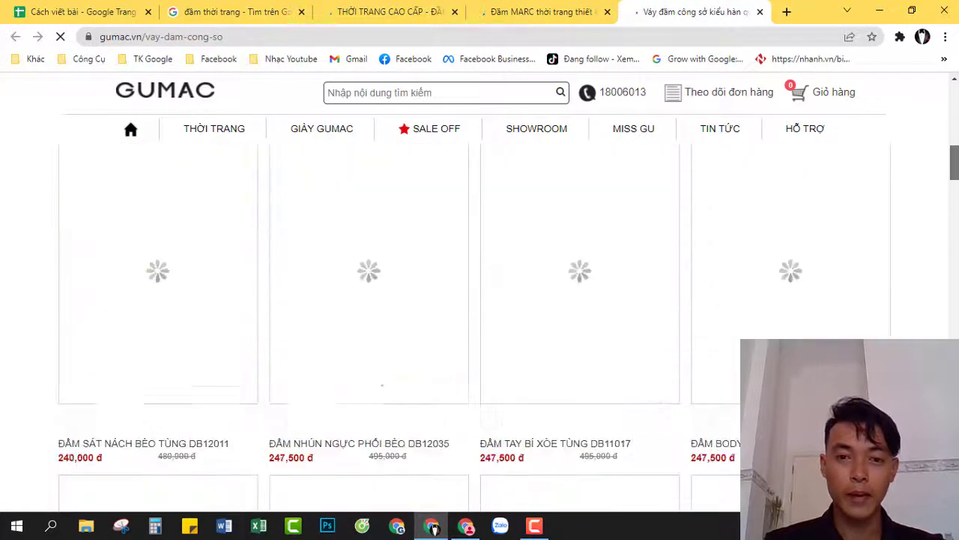
scroll(253, 215, "down", 10)
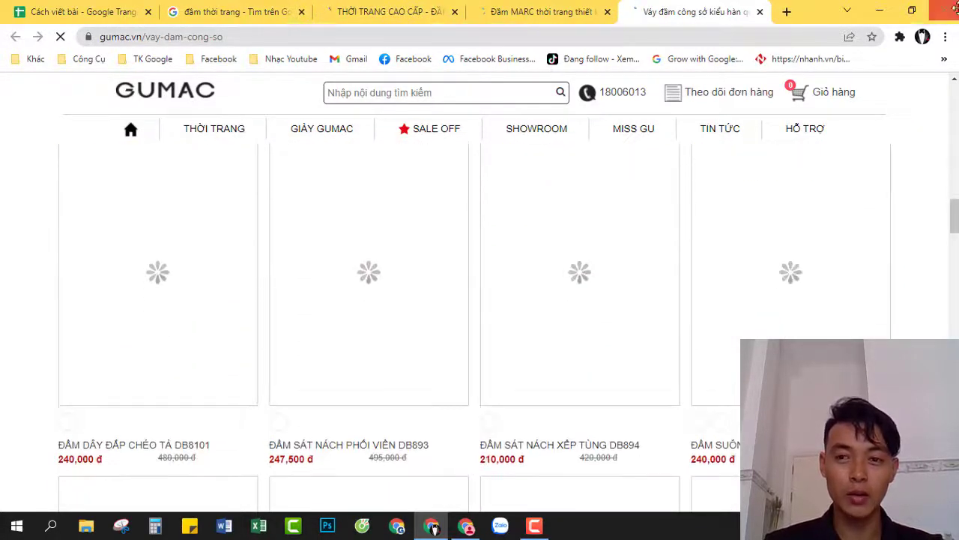
scroll(479, 300, "down", 5)
scroll(480, 299, "down", 15)
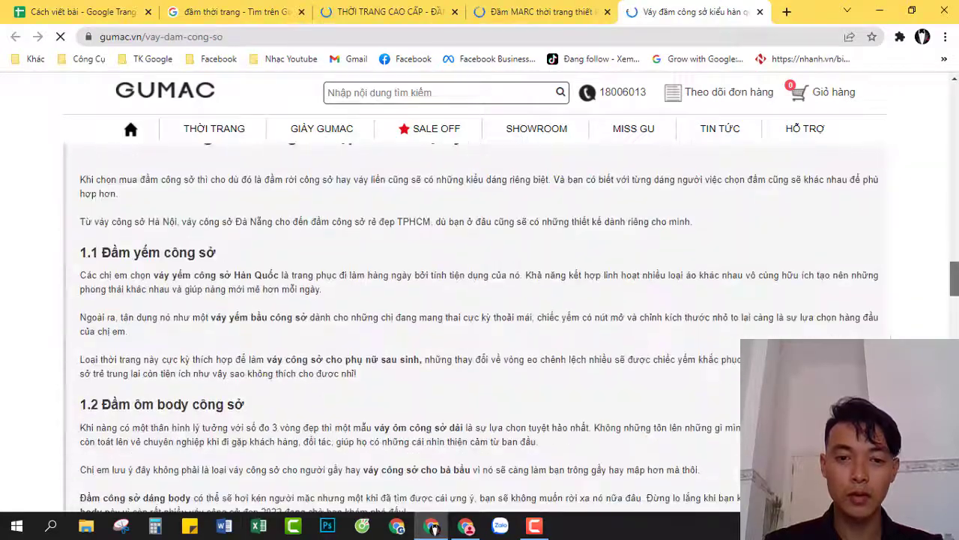
scroll(479, 300, "up", 20)
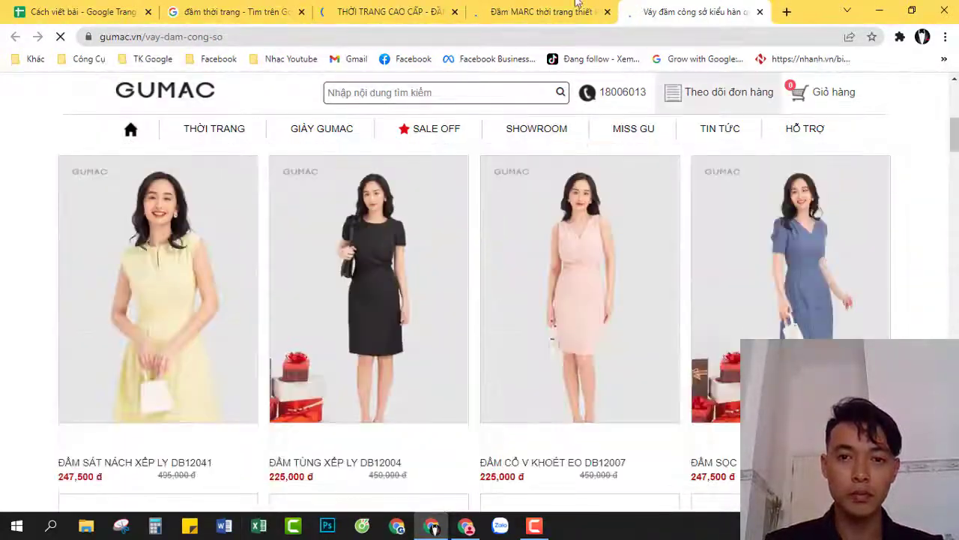
Return to the MARC dress collection and look further through its product listings
left_click(577, 3)
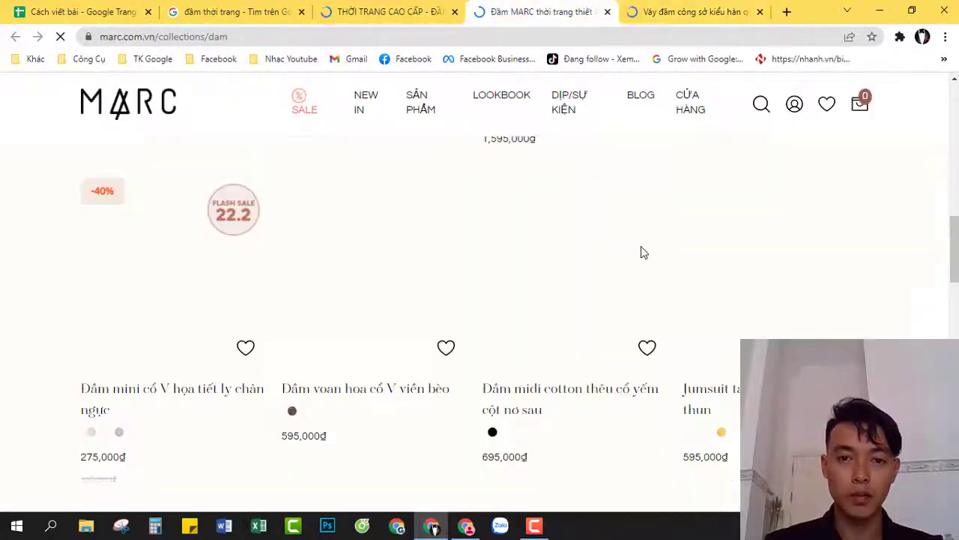
scroll(640, 250, "down", 5)
scroll(951, 264, "down", 8)
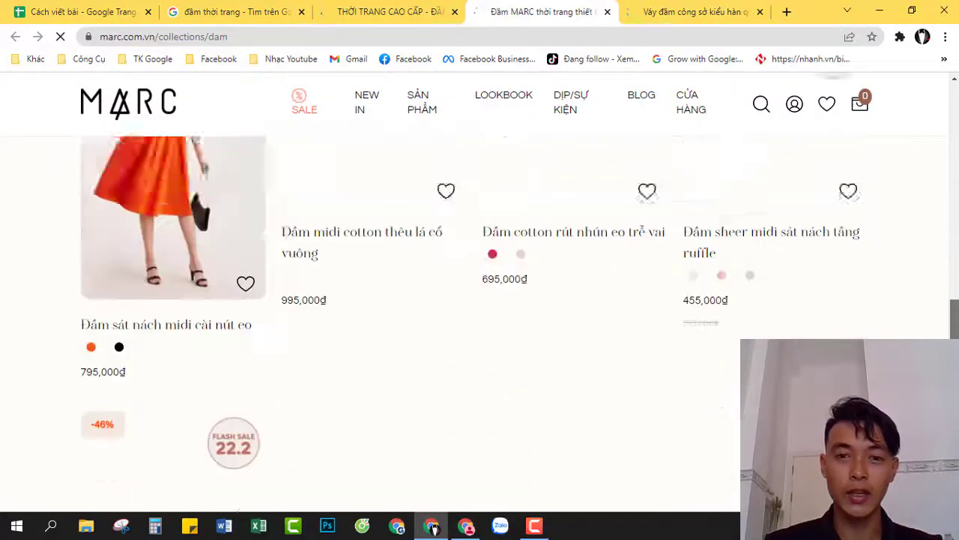
scroll(696, 278, "down", 8)
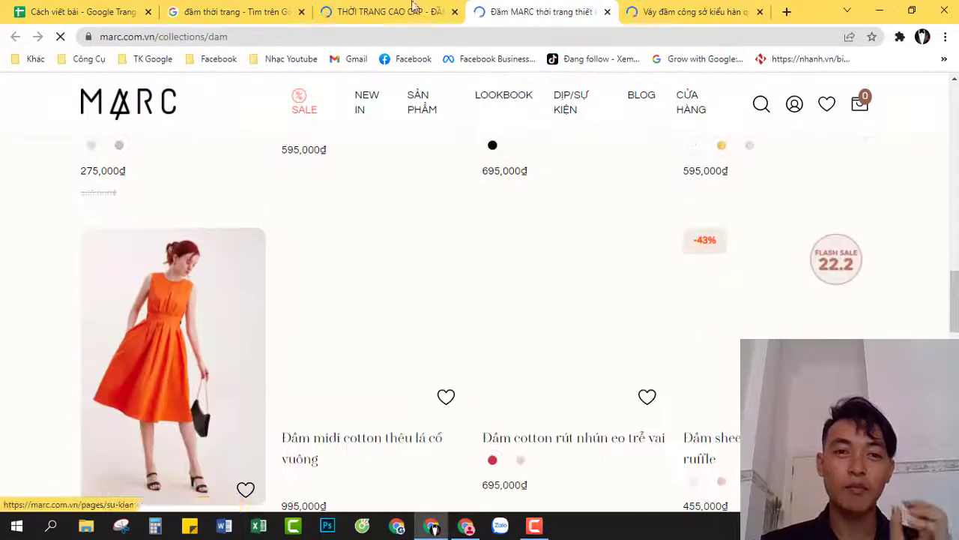
Compare the "đầm thời trang" Google results with the GUCO product page, and highlight the search query on the results page
key("ctrl+shift+Tab")
key("ctrl+shift+Tab")
scroll(475, 294, "down", 5)
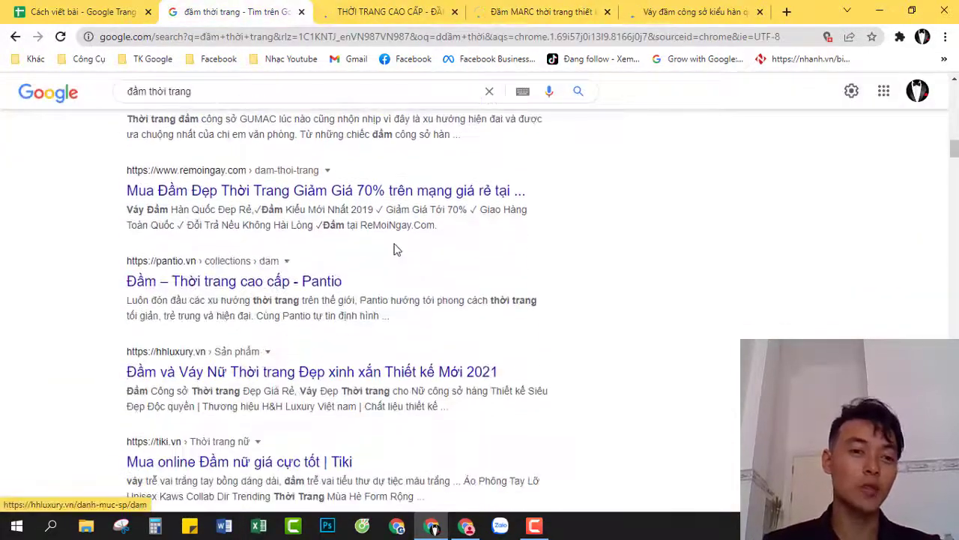
key("ctrl+Tab")
left_click_drag(955, 116, 957, 131)
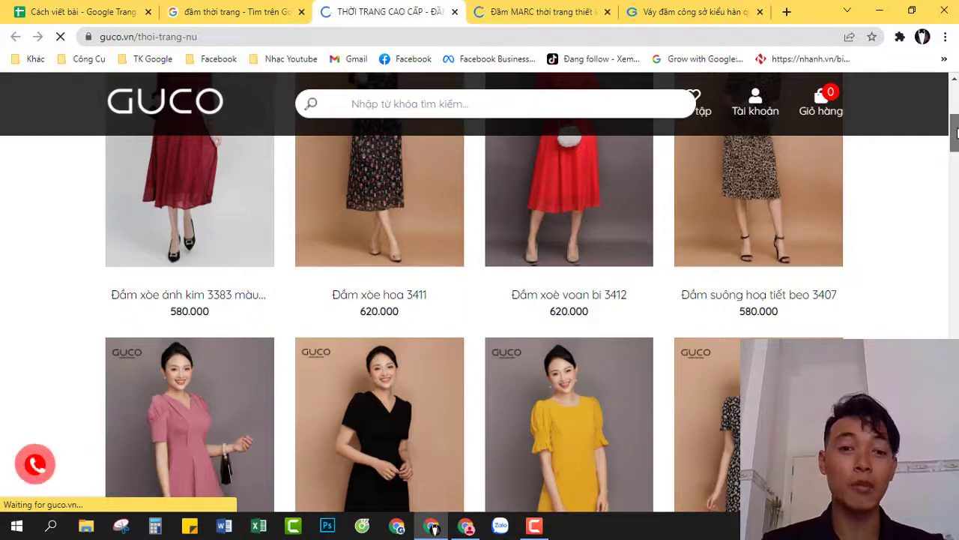
left_click_drag(957, 133, 956, 335)
left_click(236, 12)
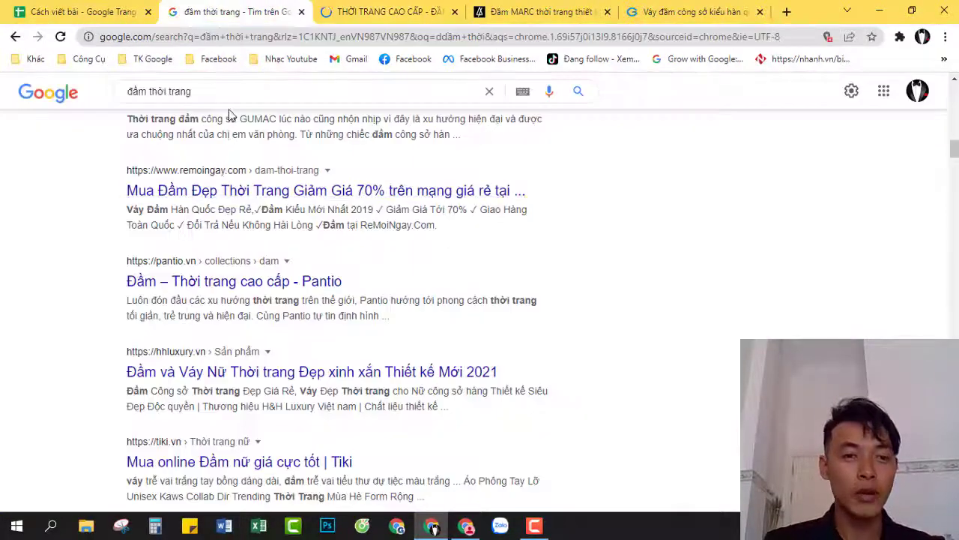
triple_click(216, 91)
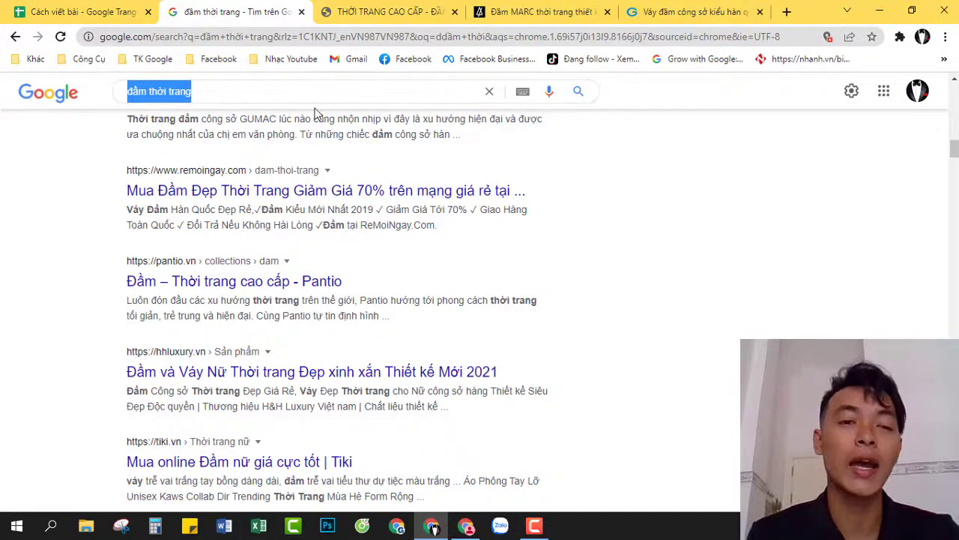
Review the MARC collection page down to the short description below its products
left_click(442, 14)
left_click(540, 12)
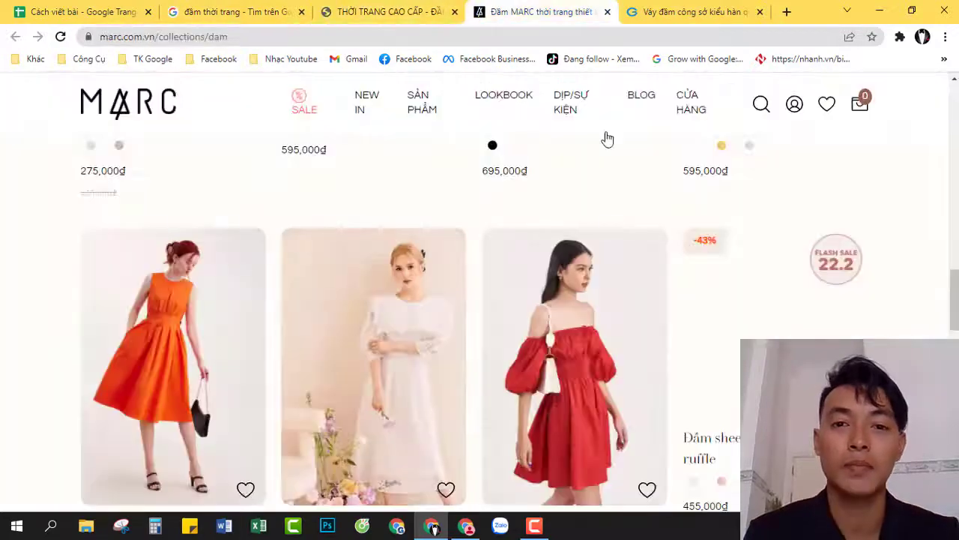
scroll(948, 335, "down", 5)
scroll(948, 335, "down", 6)
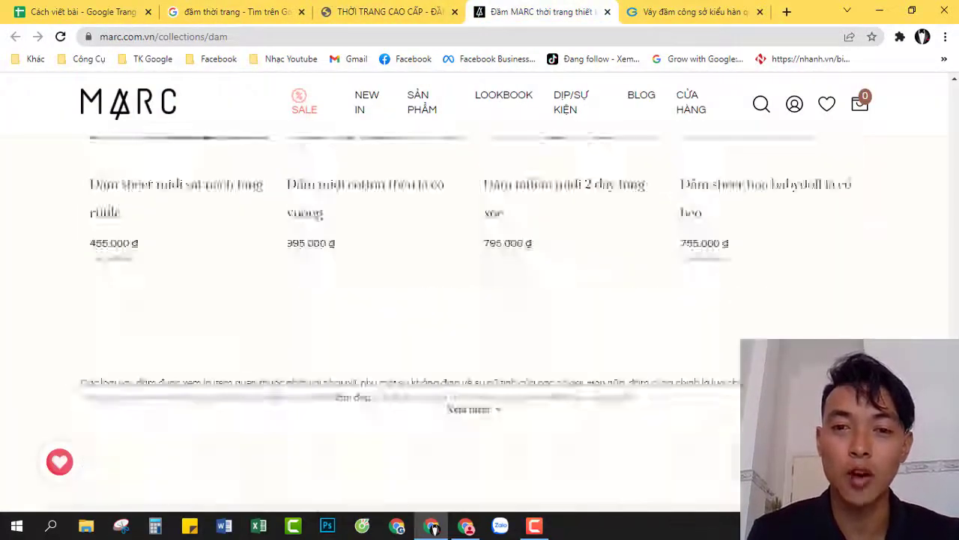
scroll(948, 335, "up", 10)
Return to the article planning spreadsheet and highlight the Intent/hybrid intent entries and the "Marketing là gì" keyword cell
left_click(122, 12)
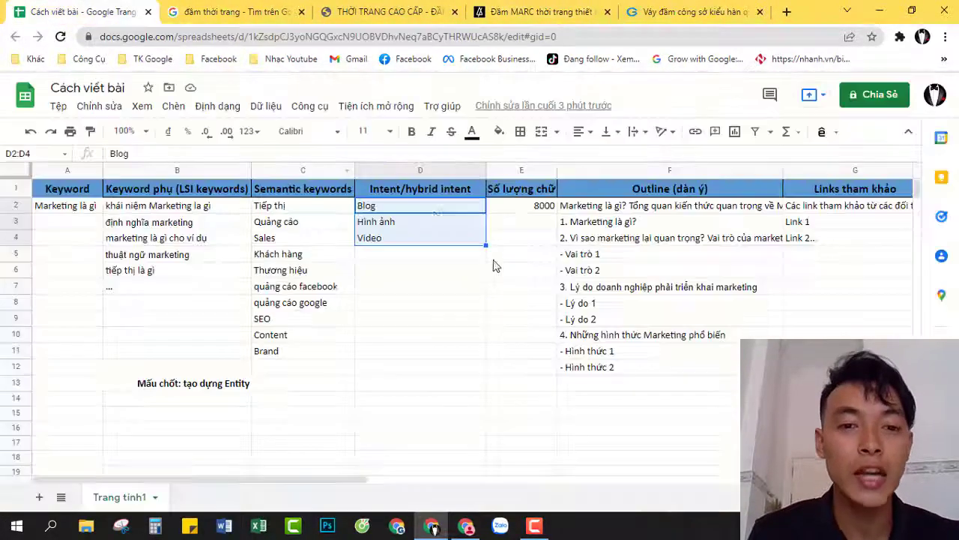
left_click(389, 220)
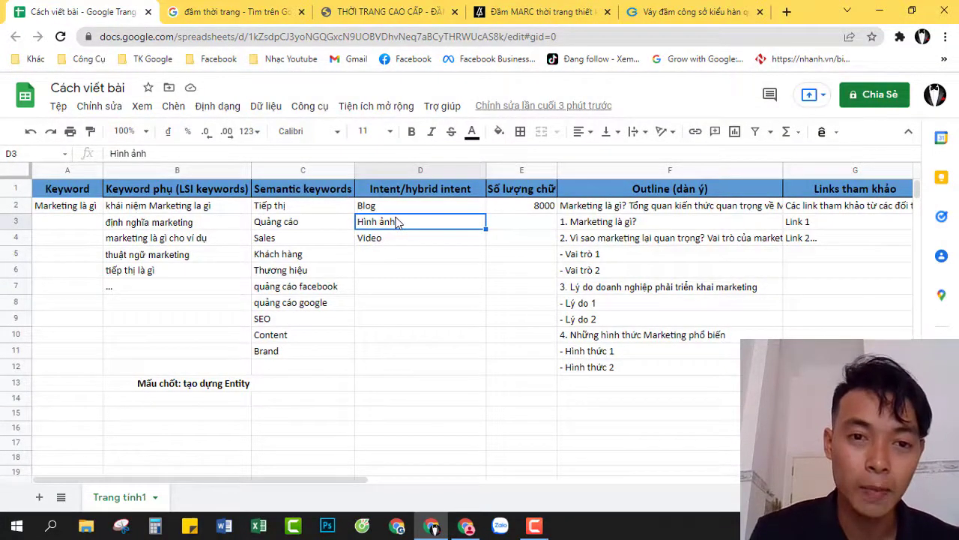
left_click_drag(398, 212, 402, 257)
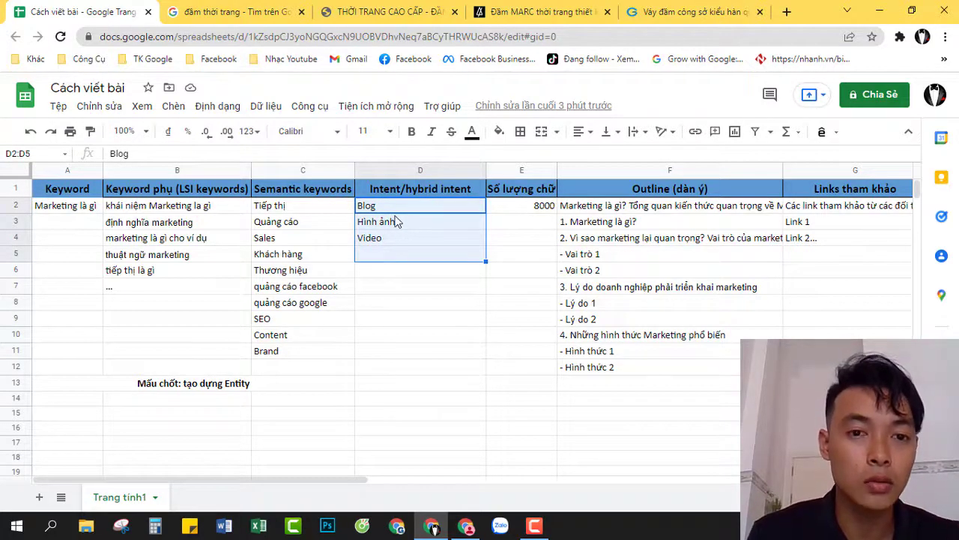
left_click(85, 214)
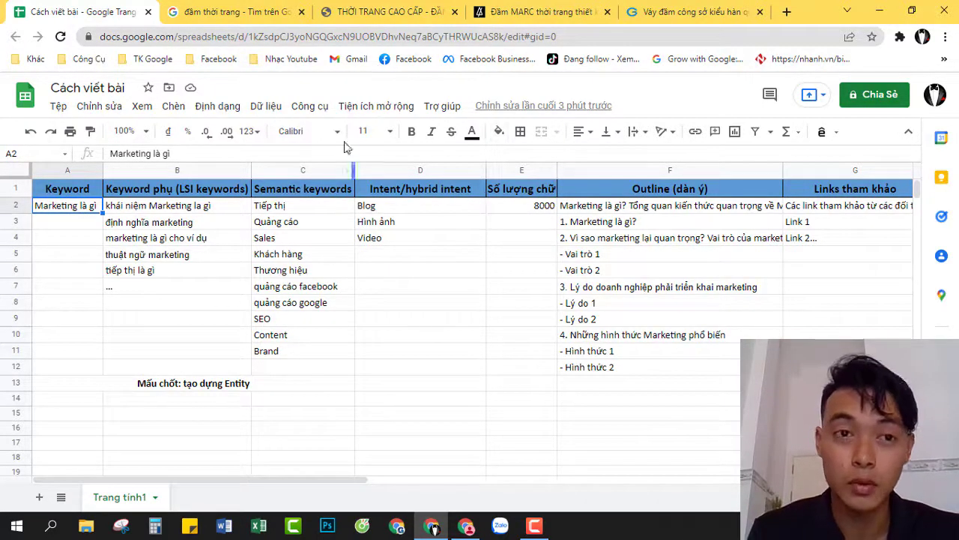
Revisit the GUCO and GUMAC product pages for comparison, and return to the planning spreadsheet
left_click(649, 11)
left_click(390, 11)
left_click(649, 6)
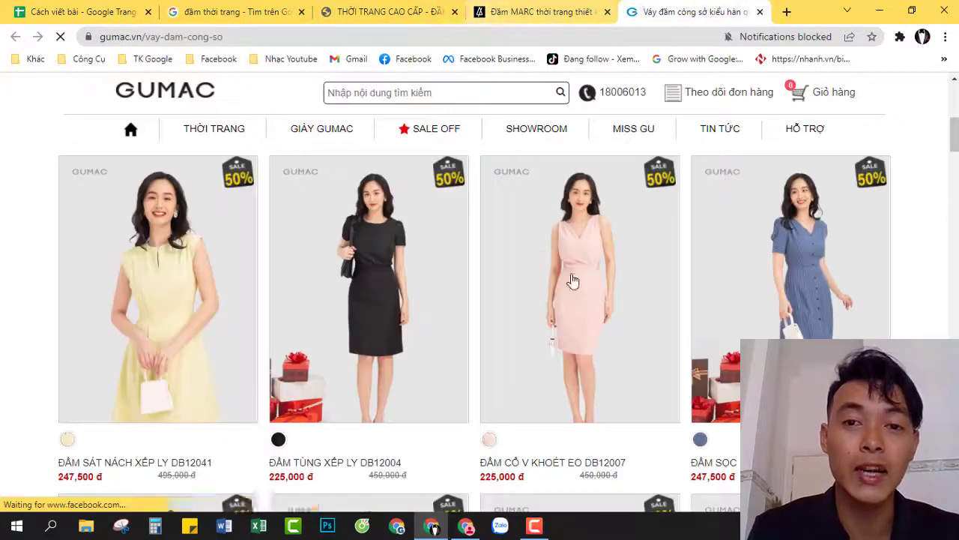
scroll(574, 278, "down", 5)
left_click(90, 11)
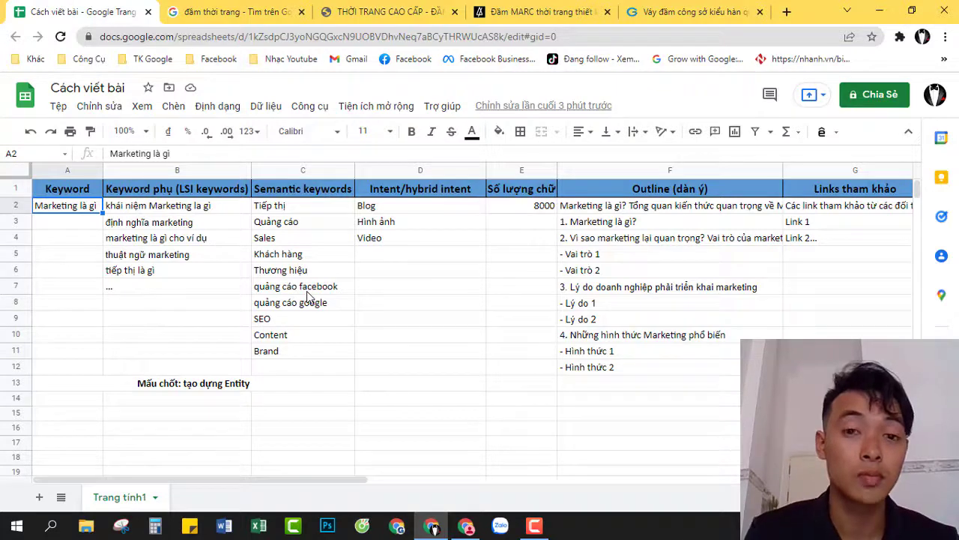
Search Google for "marketing là gì" in place of the dress query
left_click(232, 11)
triple_click(232, 91)
type("m")
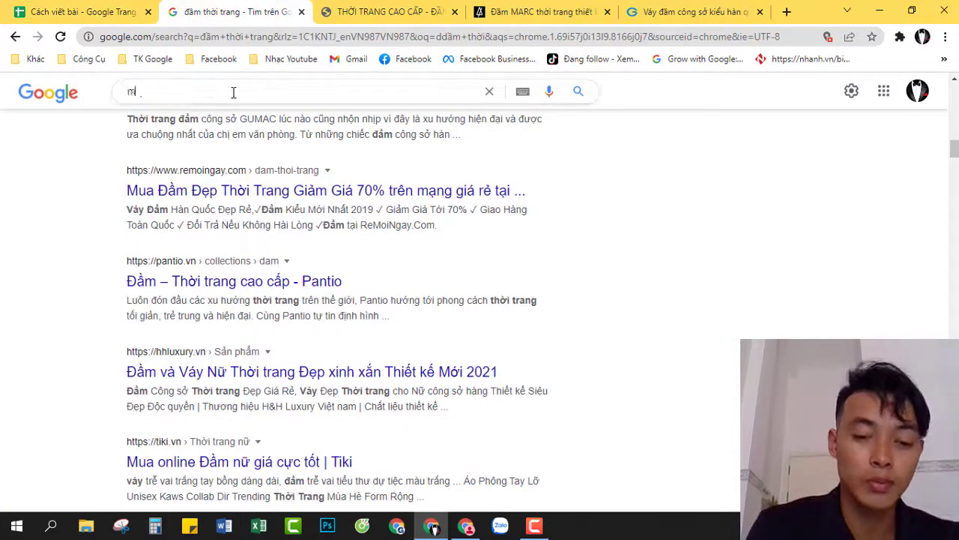
type("arketing")
key("Return")
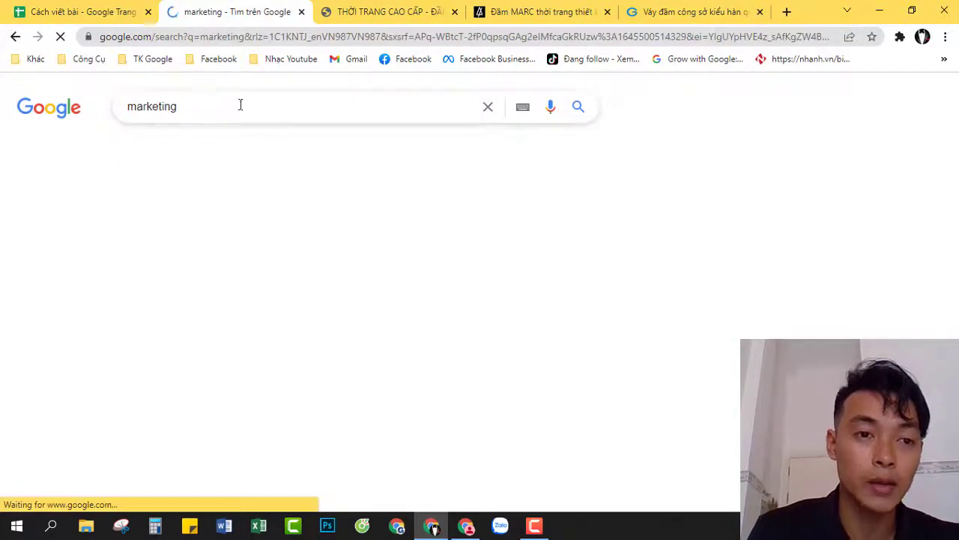
type("là")
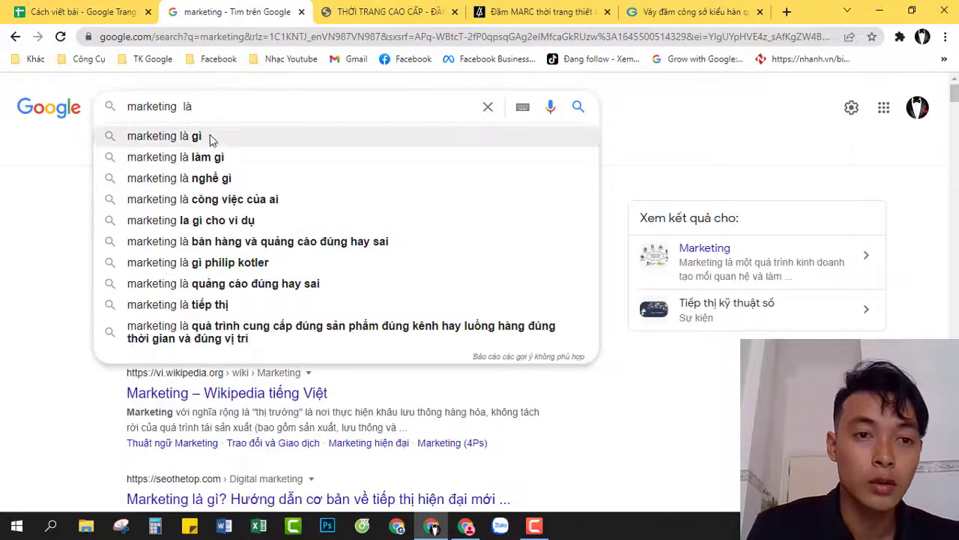
left_click(210, 136)
Close the dress shop tabs beside the search, and open the gtvseo, vietmoz and fiexmarketing results in background tabs
right_click(255, 11)
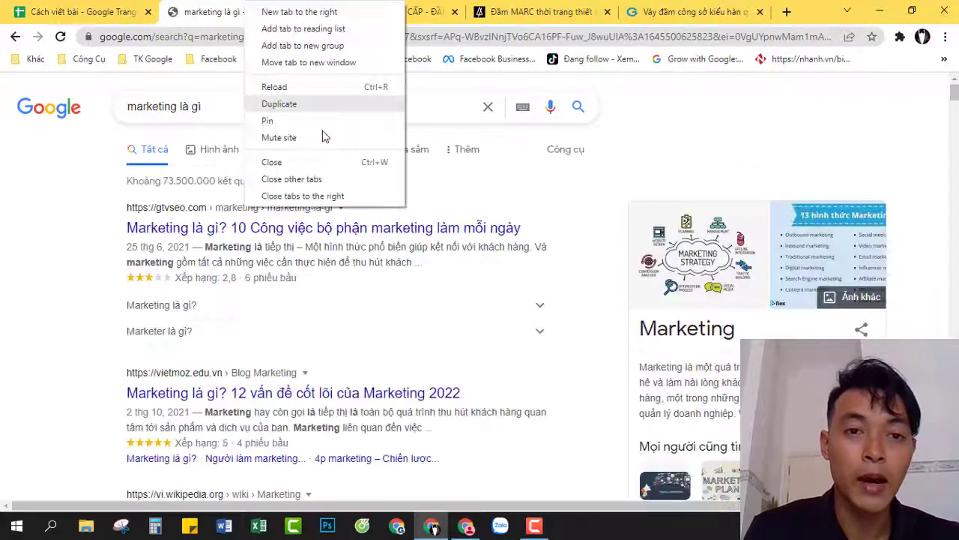
left_click(325, 195)
middle_click(135, 393)
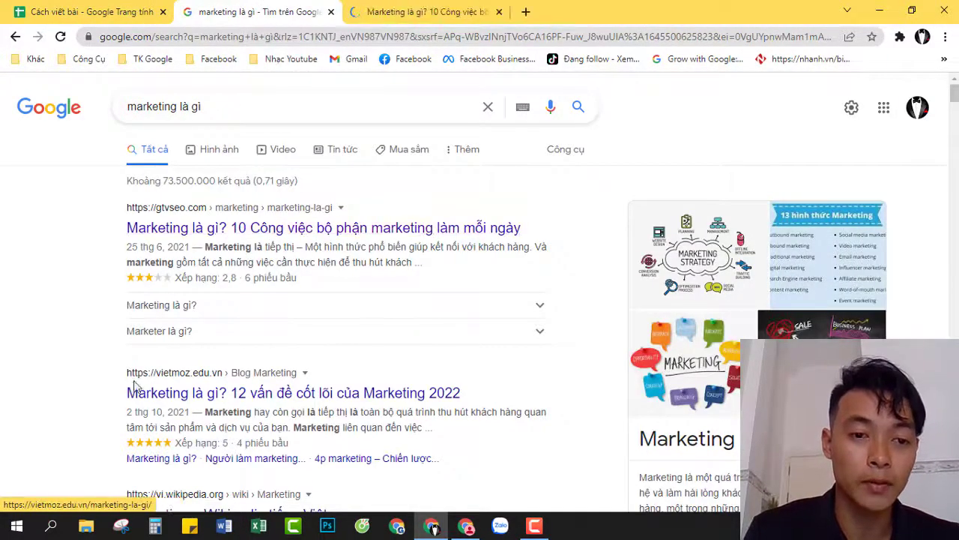
scroll(228, 303, "down", 4)
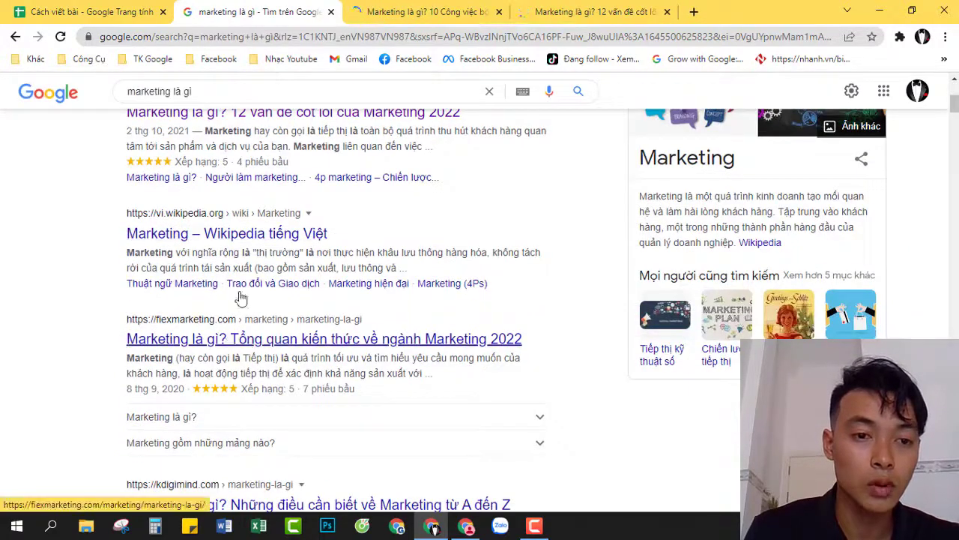
middle_click(187, 339)
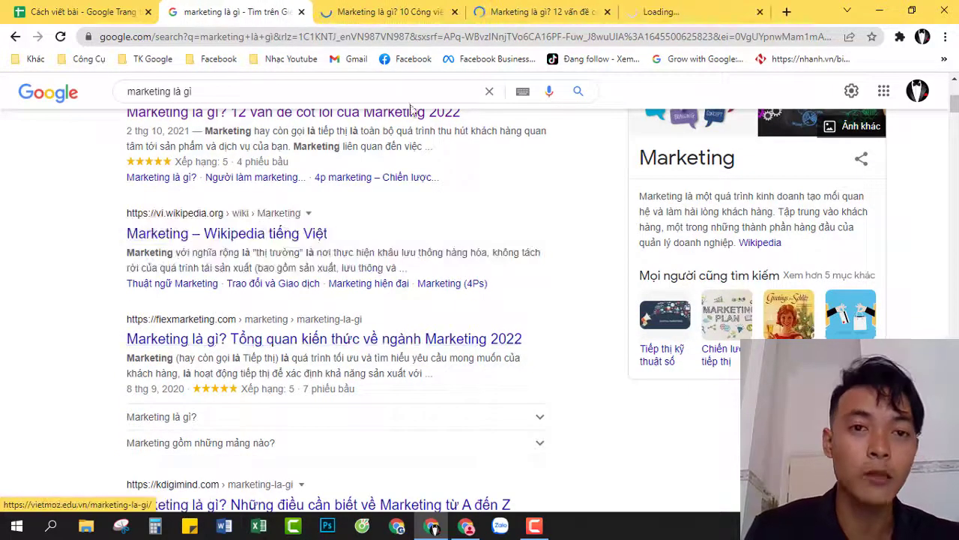
Skim the gtvseo "Marketing là gì?" article from its introduction down to the 4P section
key("ctrl+Tab")
scroll(611, 202, "down", 15)
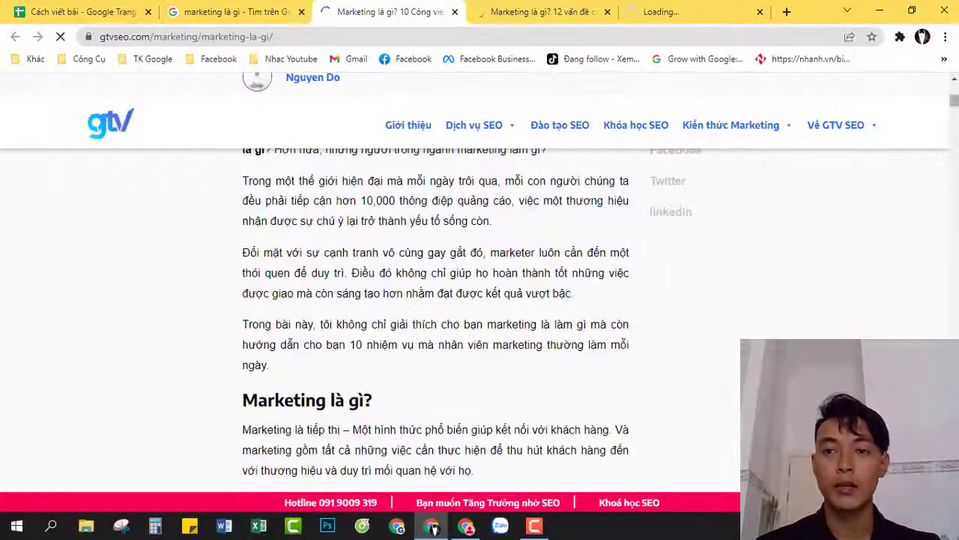
scroll(624, 264, "down", 20)
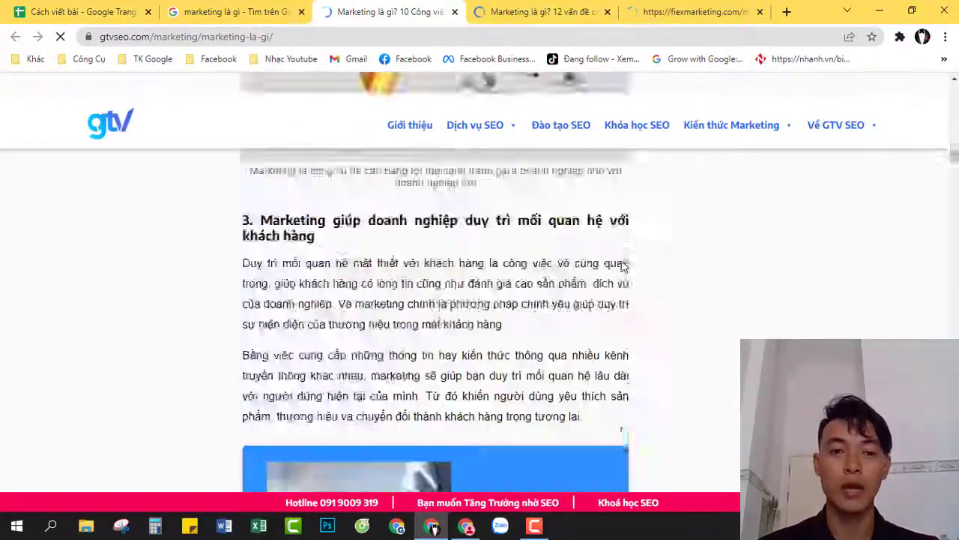
scroll(620, 265, "down", 20)
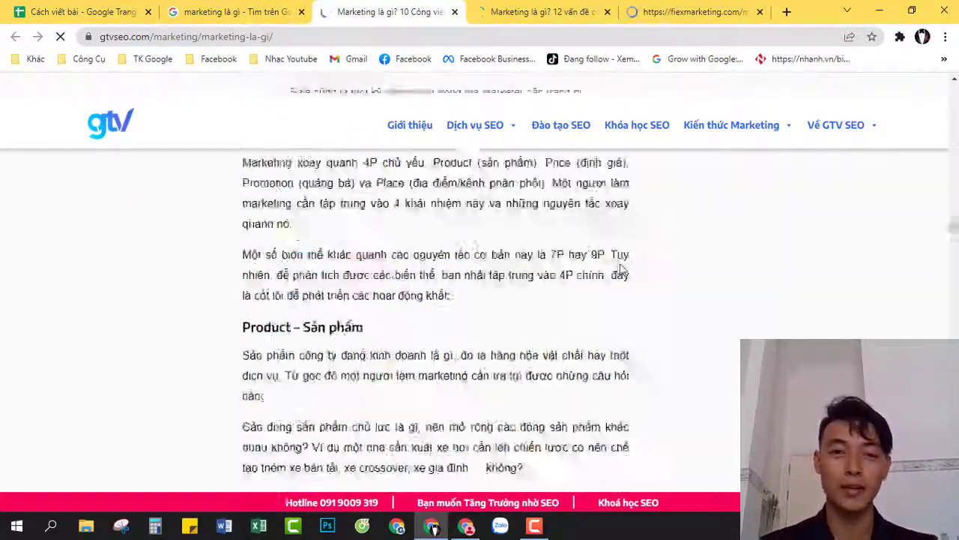
Skim the vietmoz "Marketing là gì?" article around the section on why marketing matters, and briefly highlight the whole page
key("ctrl+Tab")
scroll(452, 176, "down", 20)
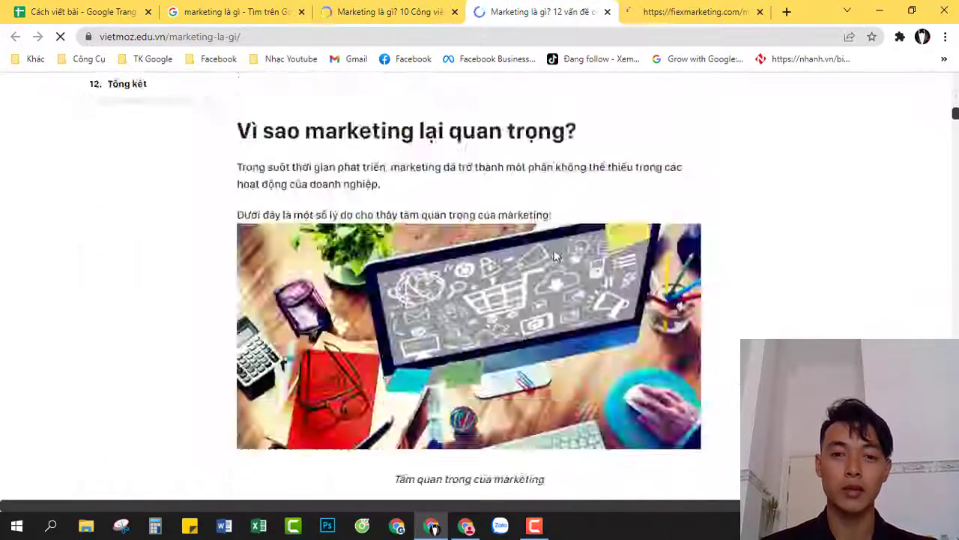
scroll(554, 235, "up", 8)
scroll(545, 235, "up", 8)
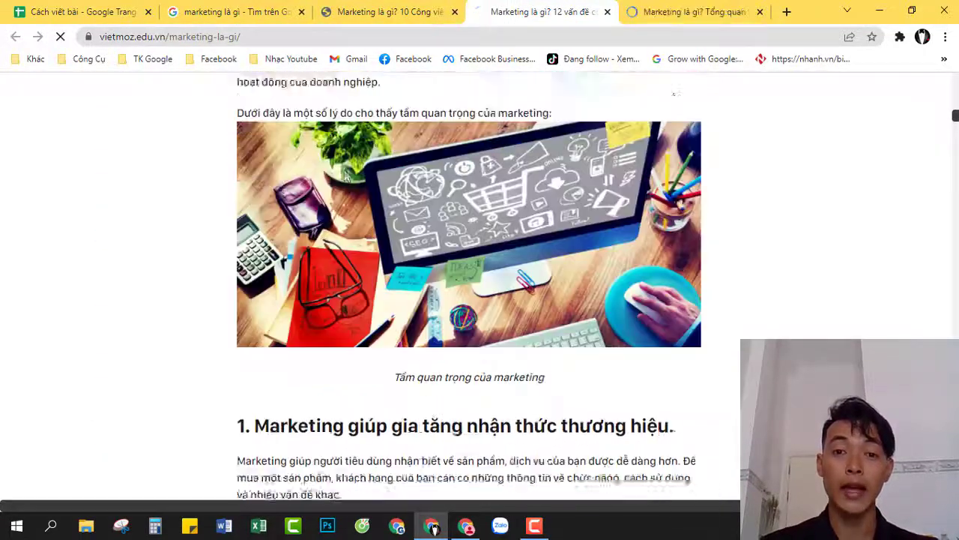
key("ctrl+a")
left_click(831, 306)
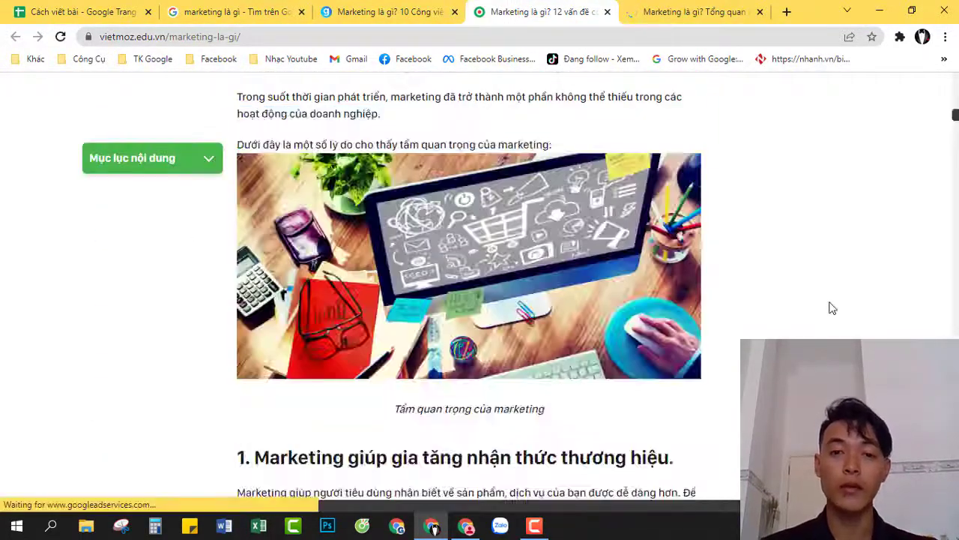
Skim the vietmoz article down to its SEO marketing section, and the fiexmarketing article down to its 13 marketing types
scroll(831, 306, "down", 1)
scroll(831, 306, "down", 20)
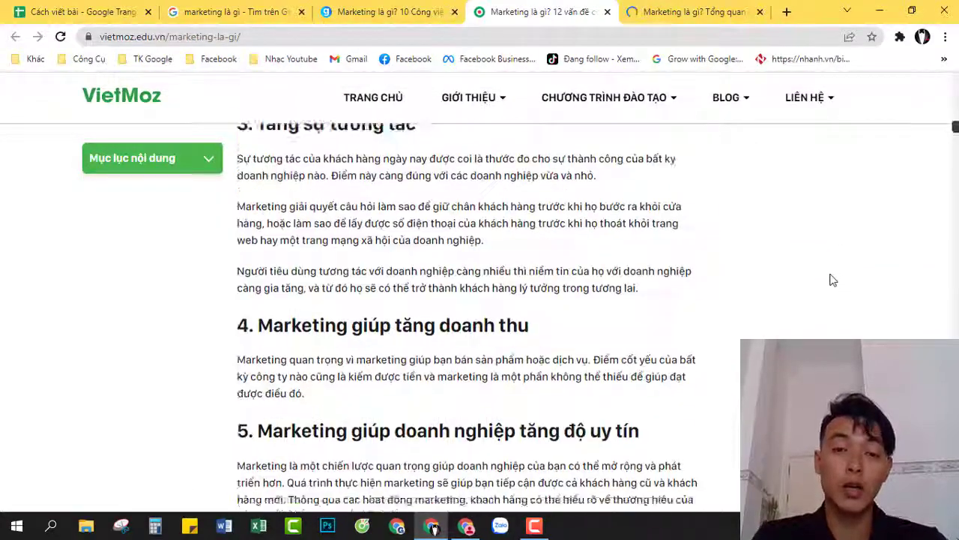
scroll(802, 262, "down", 20)
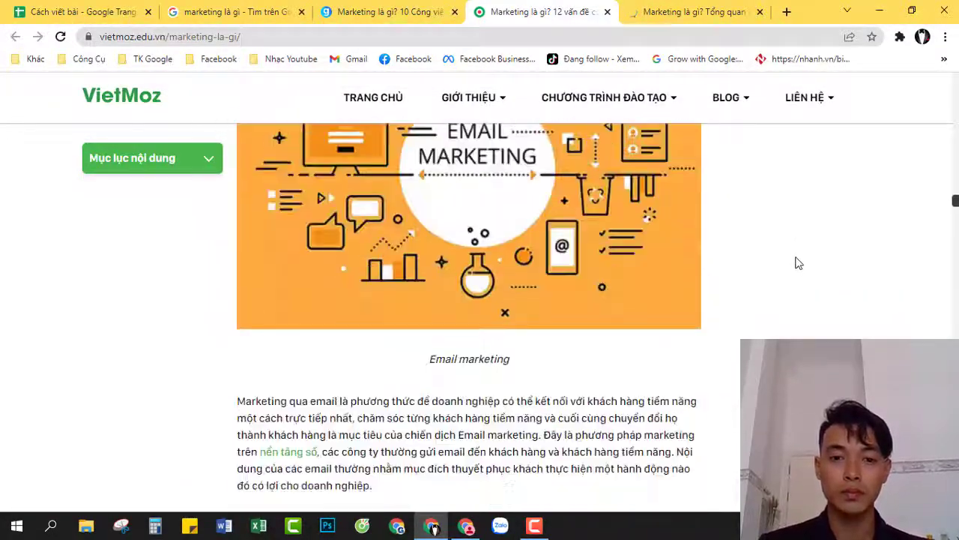
scroll(794, 264, "down", 10)
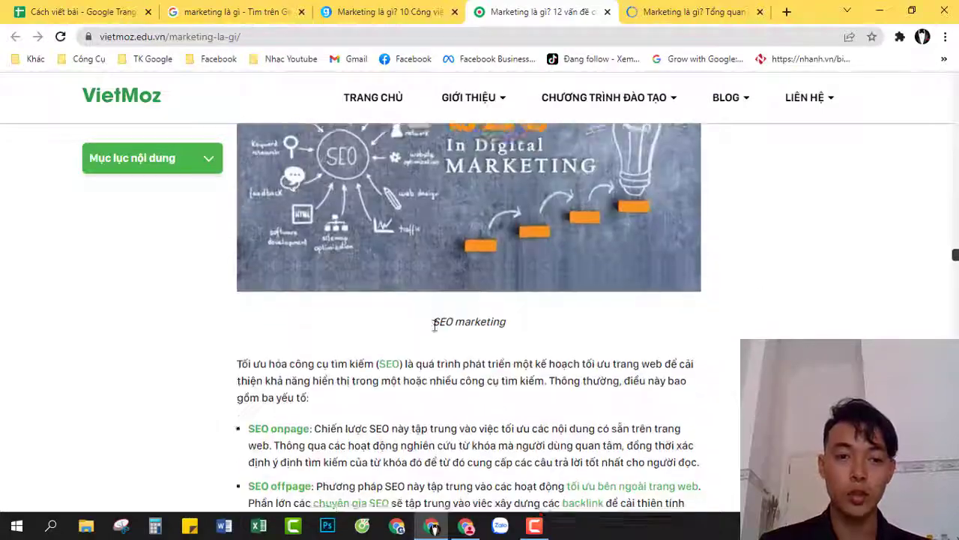
left_click(675, 12)
scroll(644, 244, "down", 15)
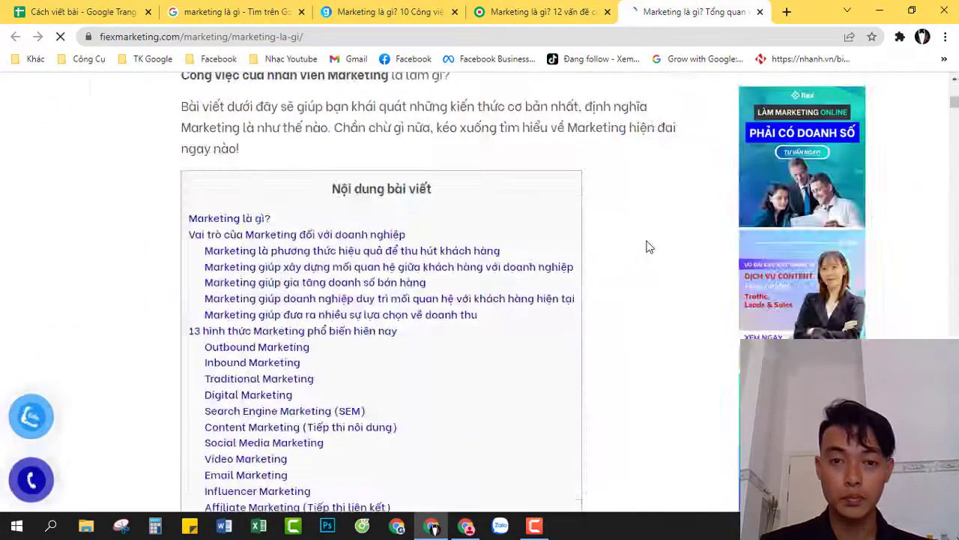
scroll(390, 216, "down", 10)
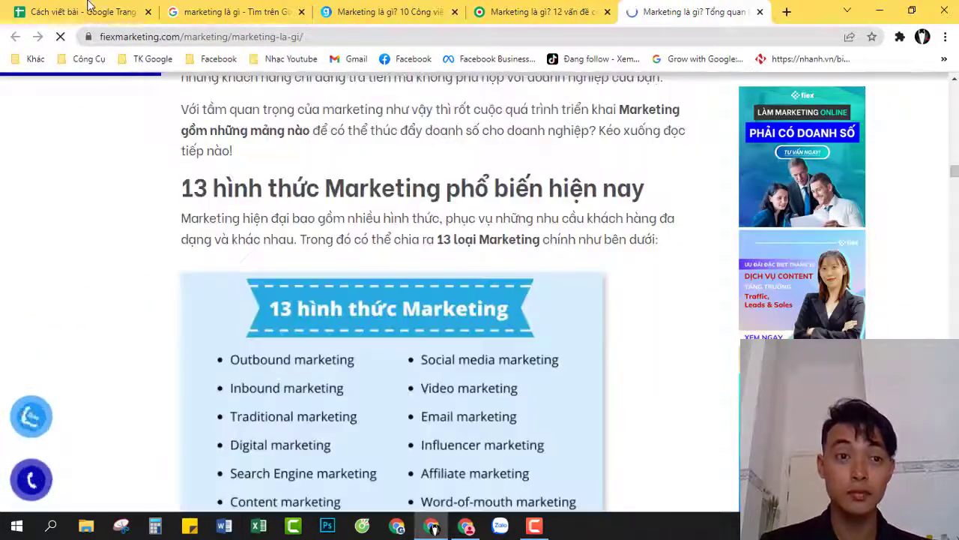
Return to the "Cách viết bài" spreadsheet and highlight the intent entries Blog, Hình ảnh and Video, glancing again at the fiexmarketing tab
left_click(82, 12)
left_click(260, 12)
key("ctrl+shift+Tab")
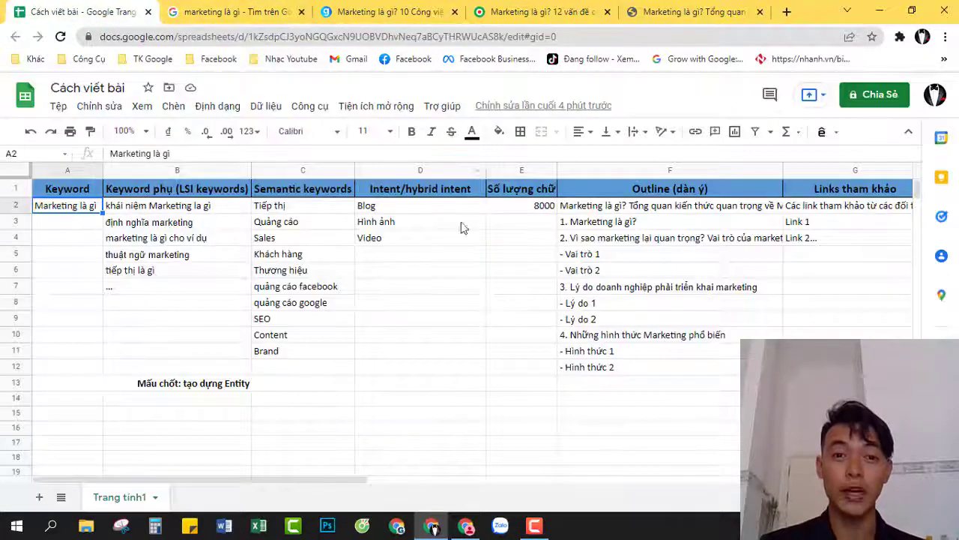
left_click_drag(419, 206, 428, 241)
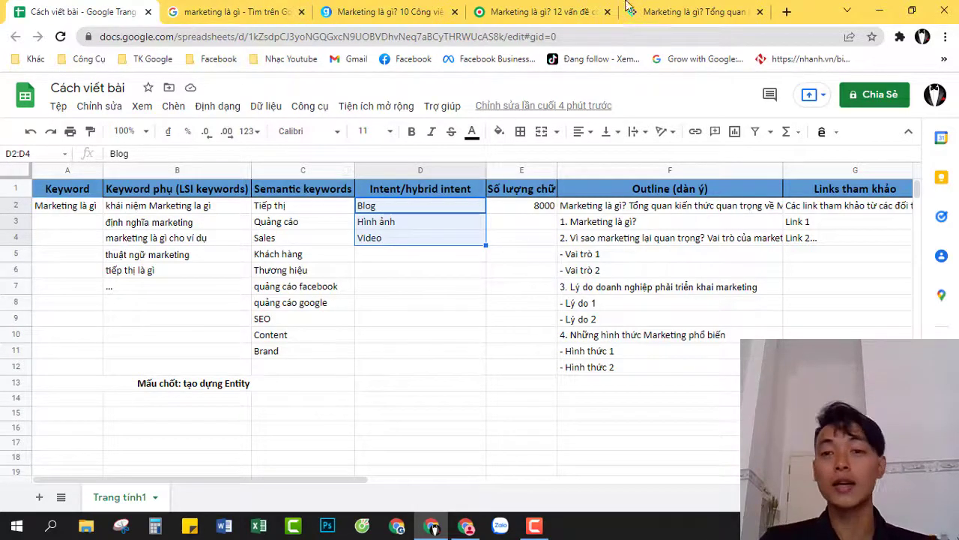
left_click(693, 12)
key("ctrl+Tab")
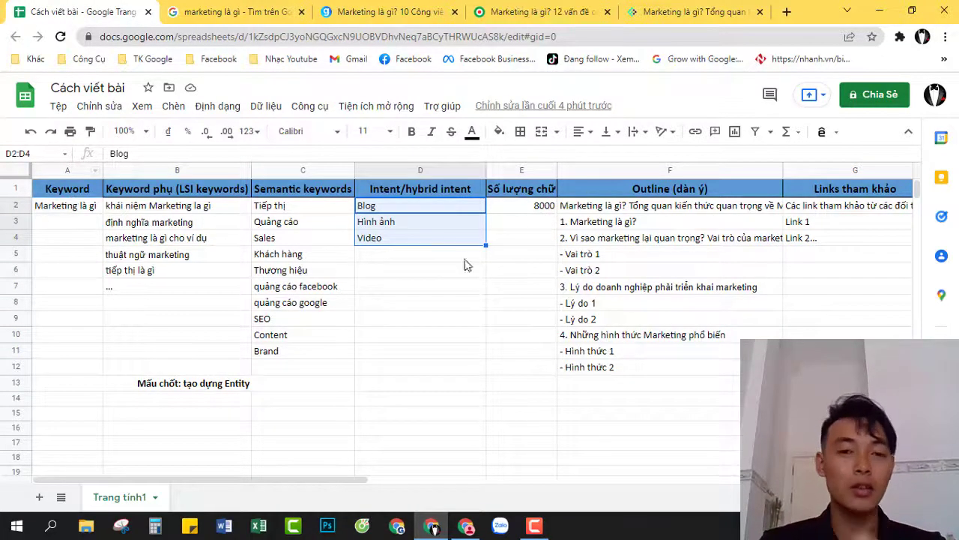
left_click(431, 296)
left_click_drag(401, 205, 405, 237)
left_click(466, 320)
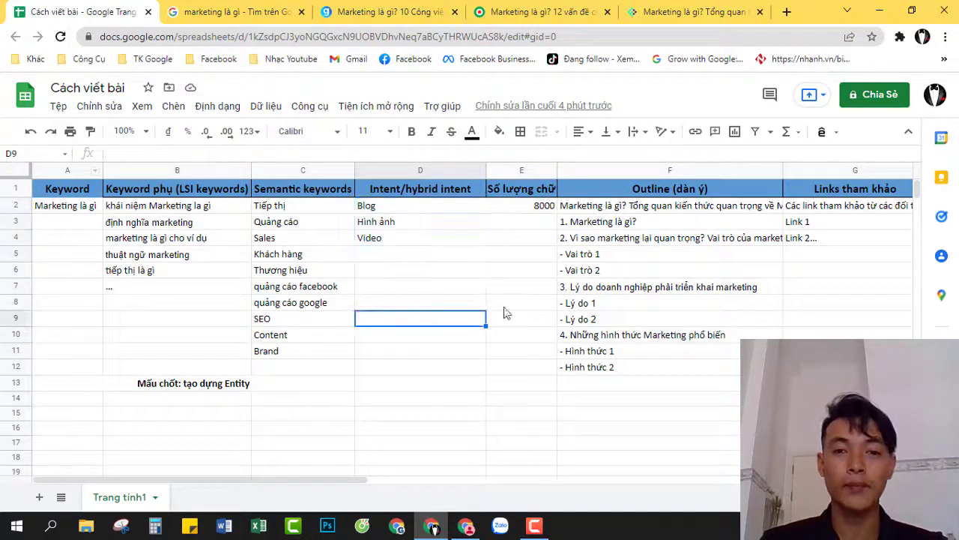
Point out the target word count in E2 and the main keyword in A2 that it applies to
left_click(509, 211)
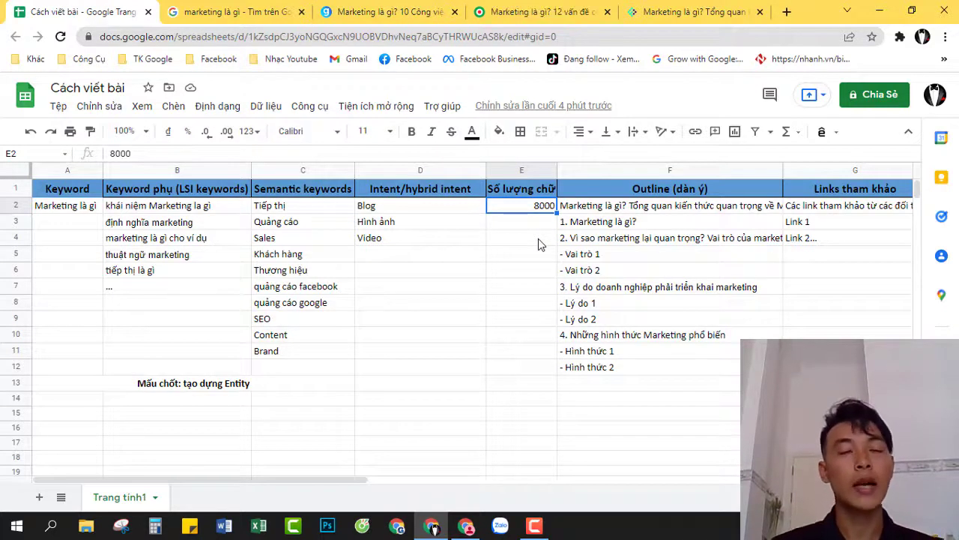
left_click(78, 208)
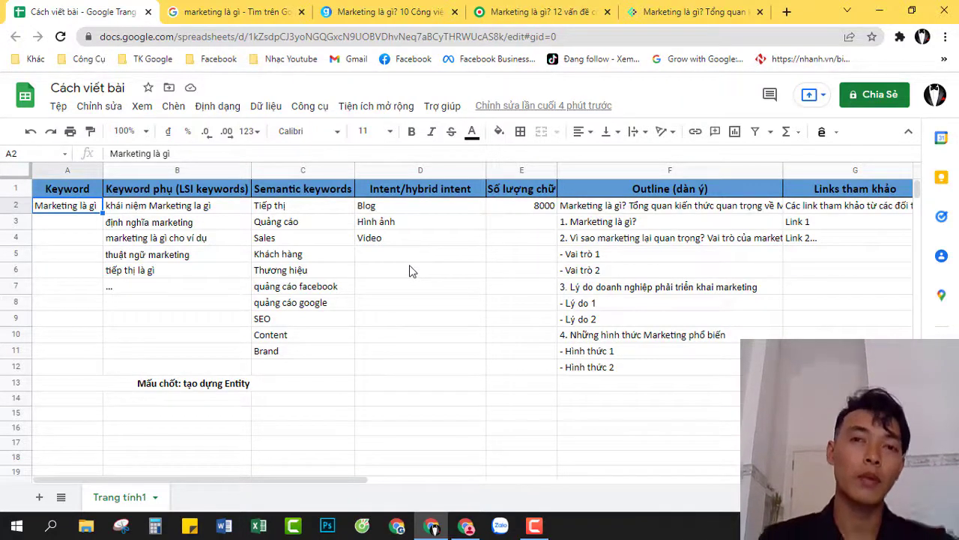
left_click(514, 210)
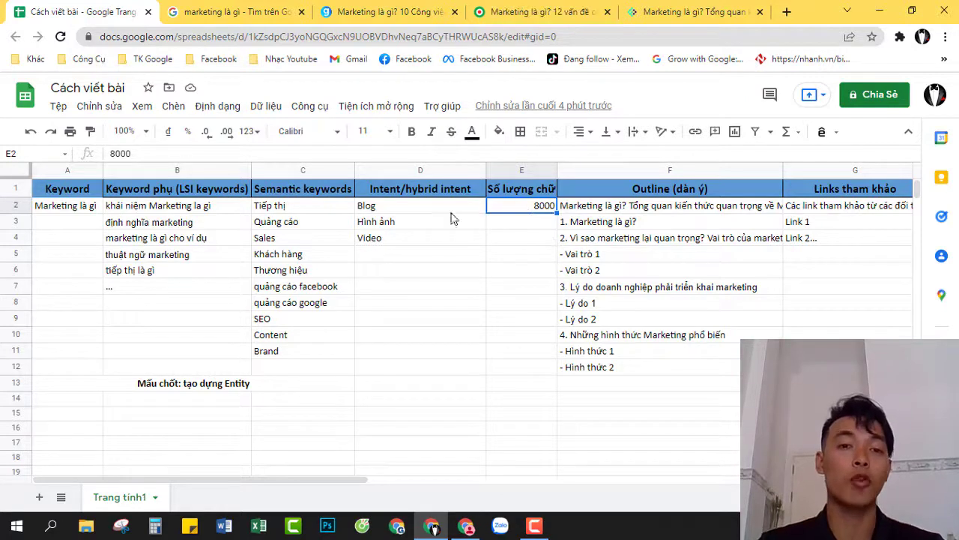
Compare the "marketing là gì" query on the Google results page with the main keyword cell in the spreadsheet
left_click(307, 17)
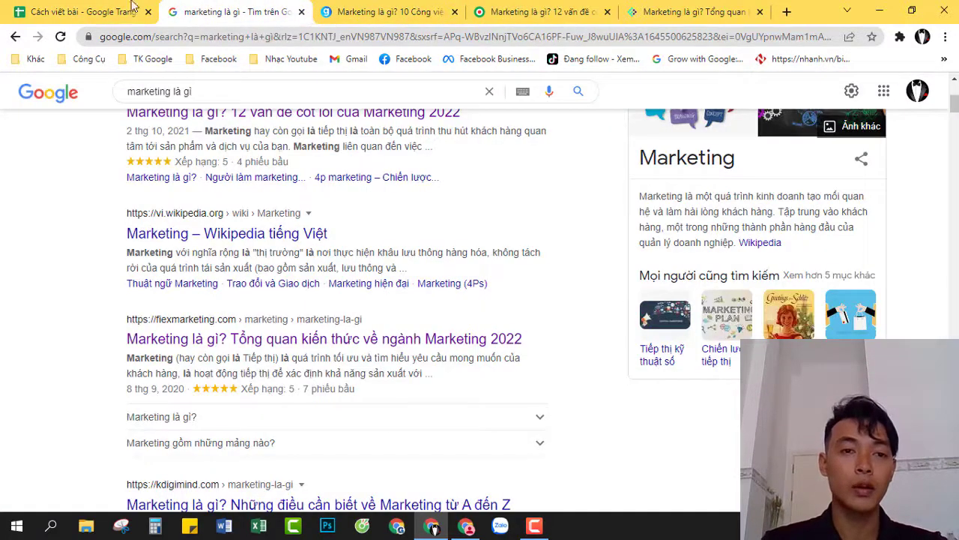
left_click(131, 6)
left_click(192, 10)
triple_click(221, 94)
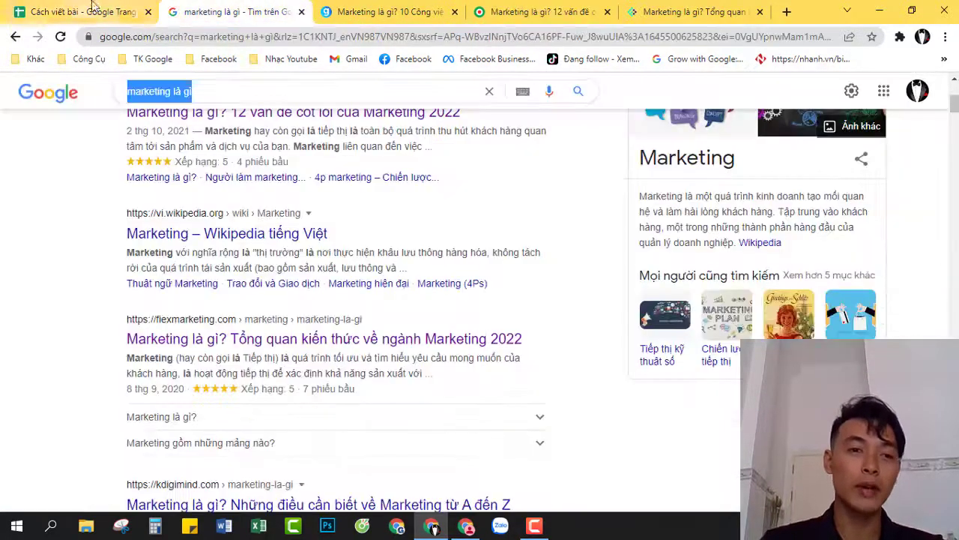
left_click(93, 7)
left_click(87, 210)
left_click(225, 7)
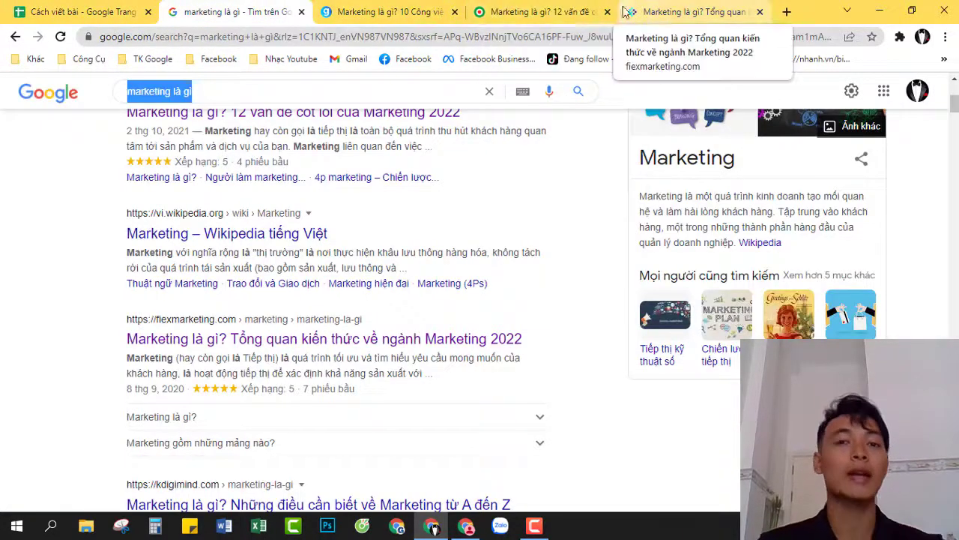
Close the Google results tab, switch to Word and create a blank document
left_click(300, 11)
scroll(956, 229, "up", 5)
scroll(955, 229, "up", 10)
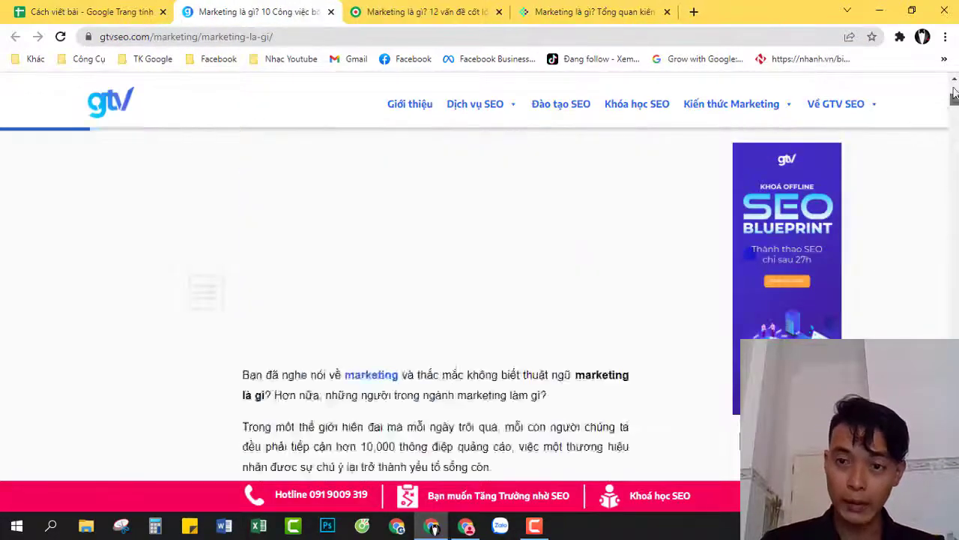
left_click(224, 525)
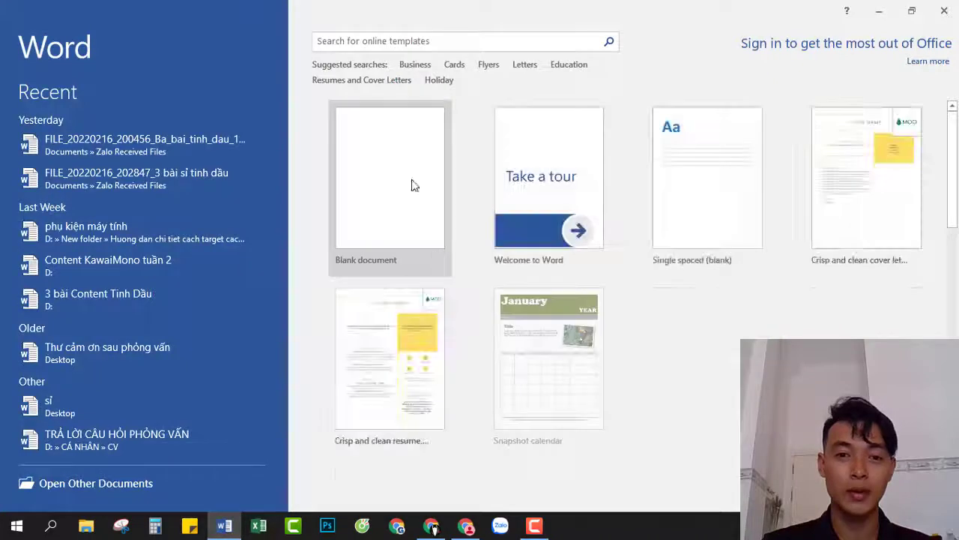
left_click(413, 187)
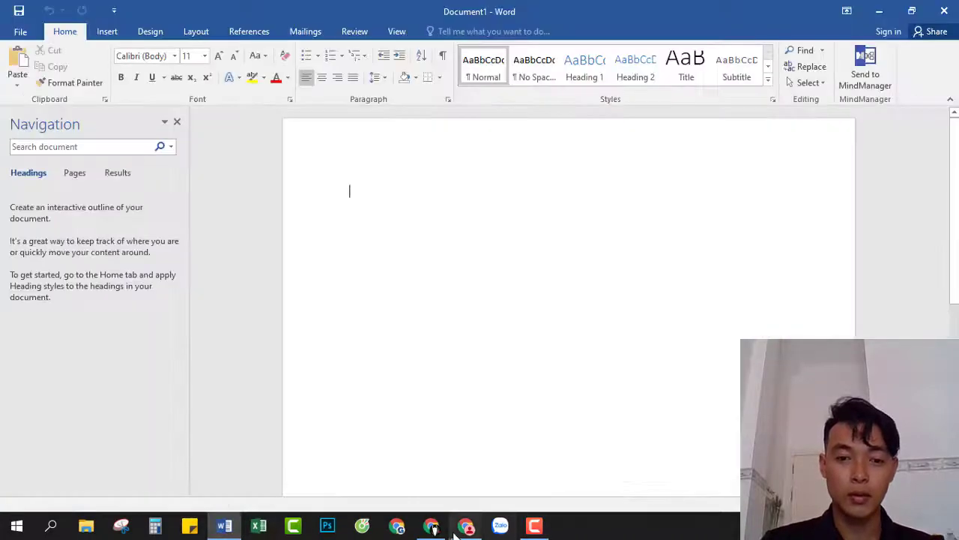
Switch back to the gtvseo article in Chrome and copy its text from the introduction through the end of the conclusion
left_click(430, 525)
scroll(313, 279, "down", 2)
scroll(313, 279, "down", 6)
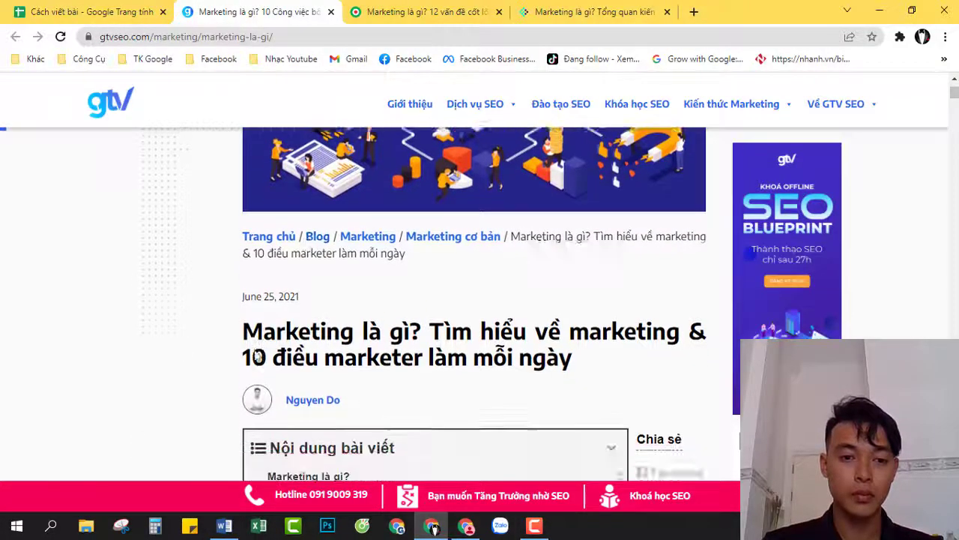
left_click_drag(241, 393, 324, 447)
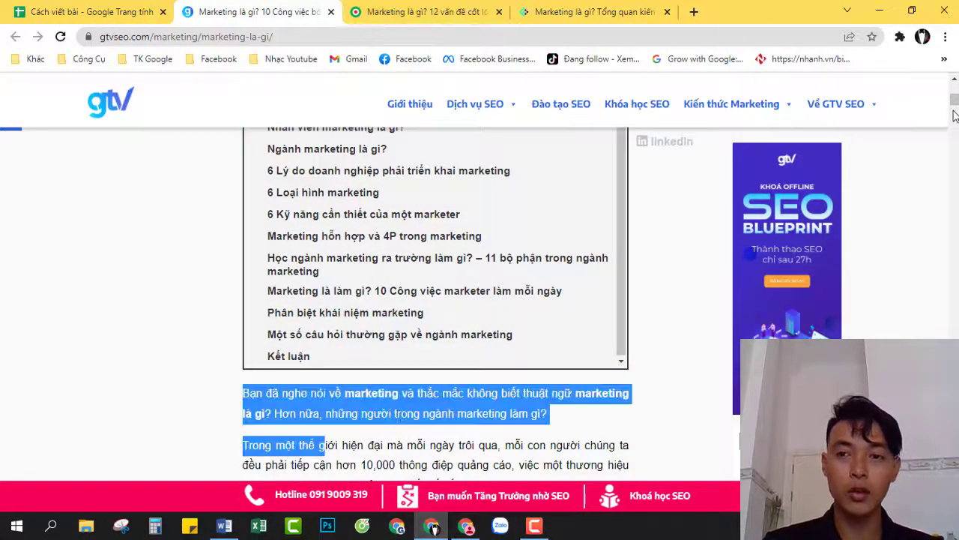
scroll(954, 114, "down", 20)
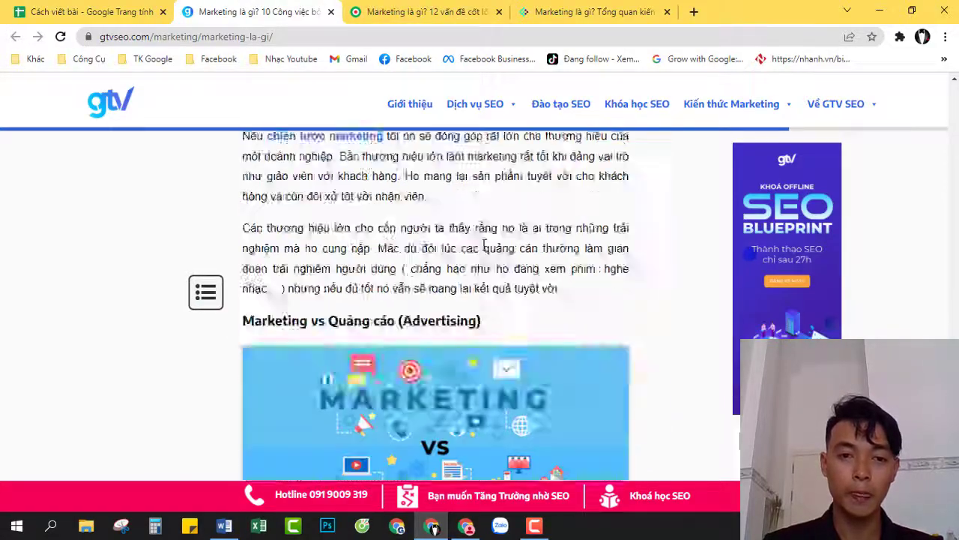
scroll(484, 246, "down", 15)
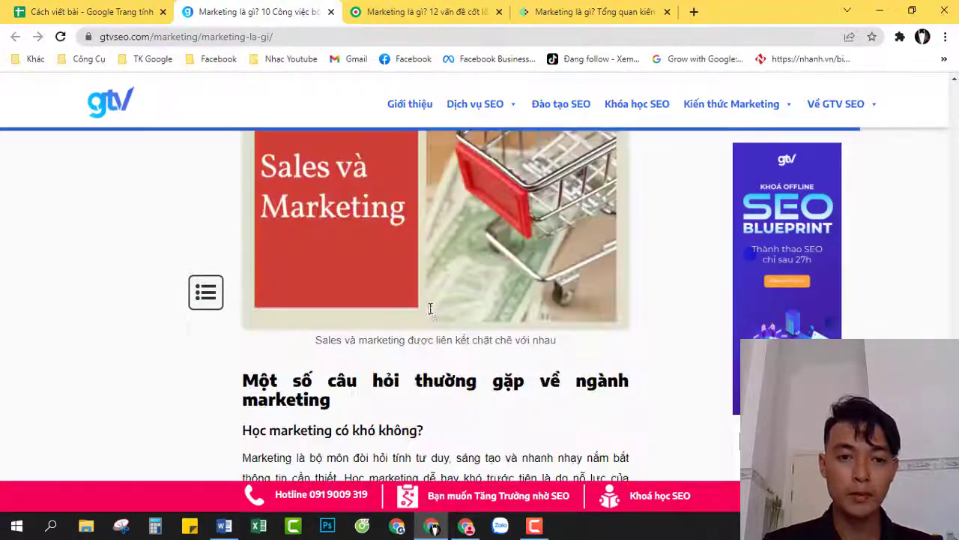
scroll(424, 299, "down", 15)
scroll(397, 311, "up", 5)
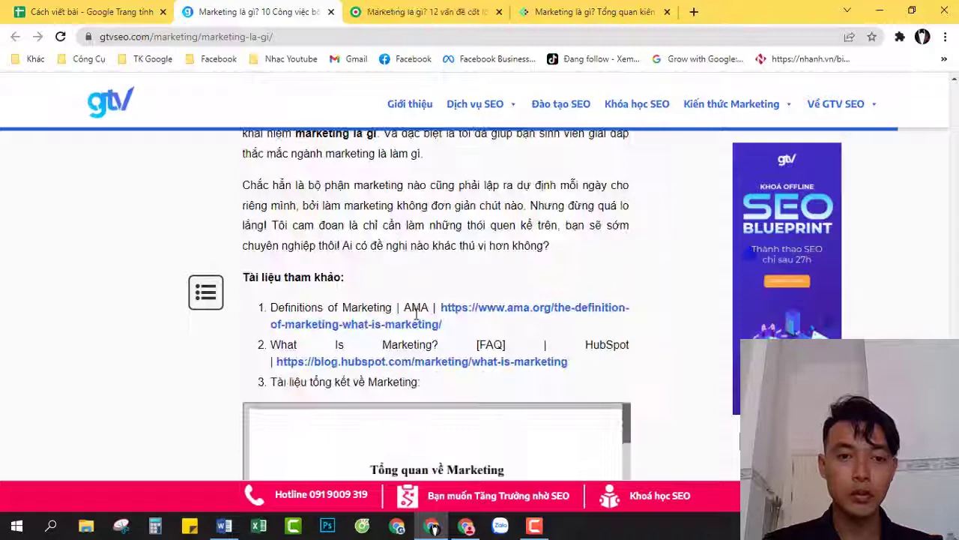
left_click(564, 248, "shift")
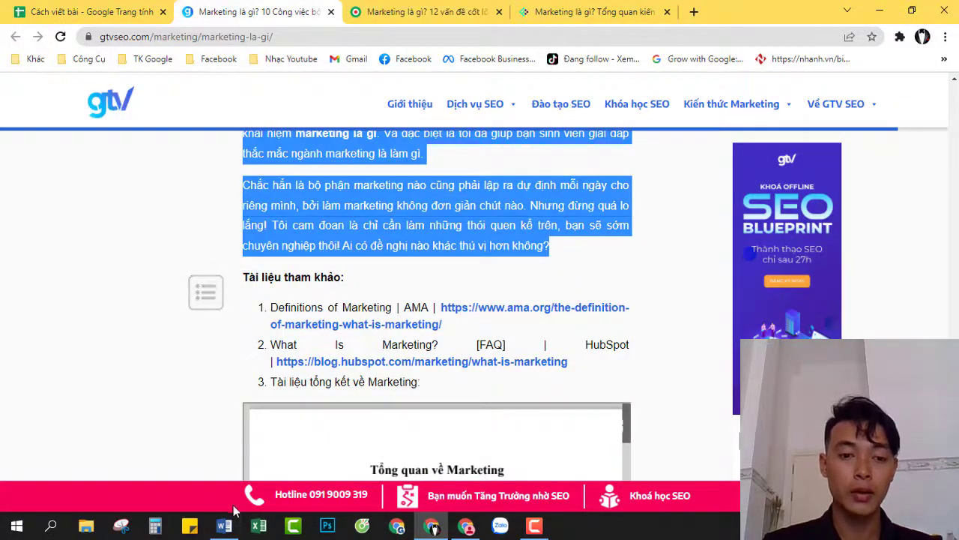
Paste the copied gtvseo article into the blank Word document as text only to check its word count
left_click(224, 525)
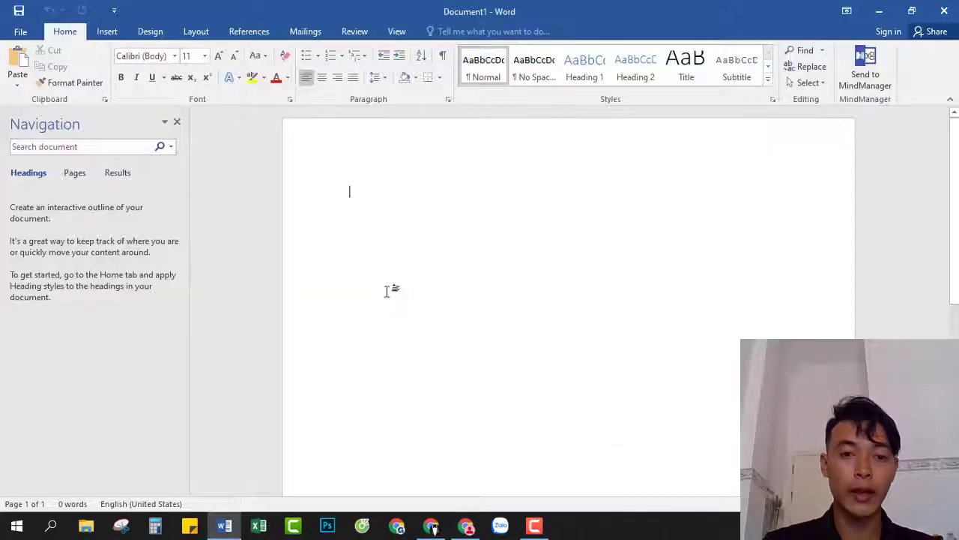
right_click(395, 197)
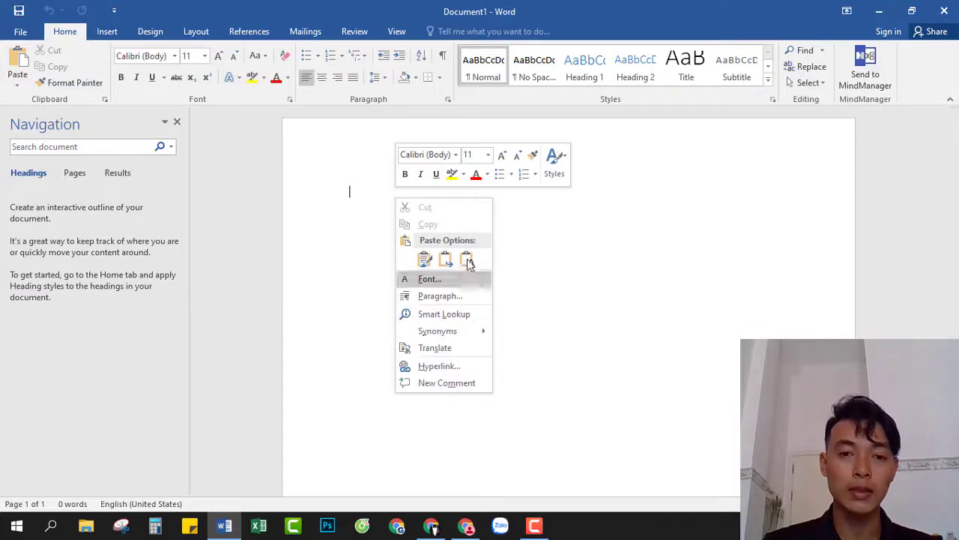
left_click(366, 193)
right_click(367, 191)
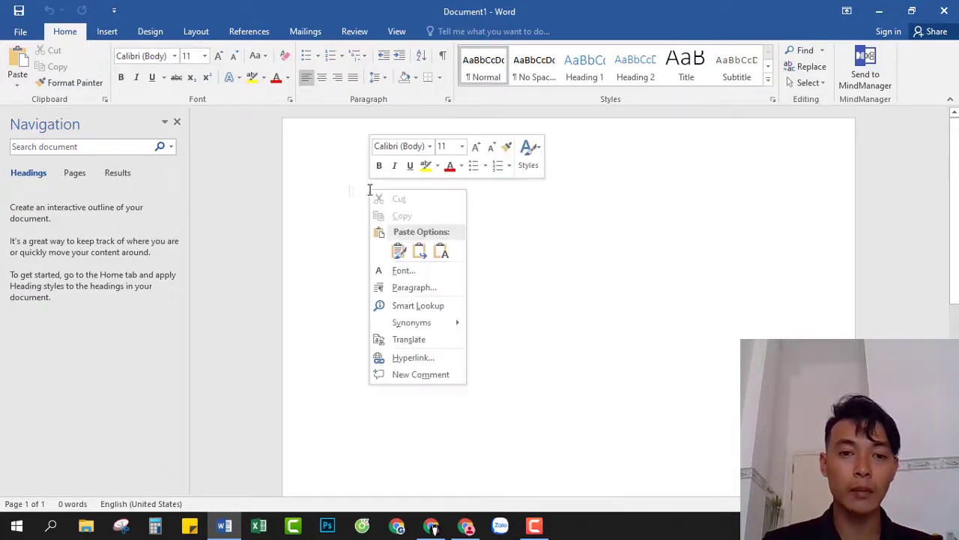
left_click(444, 255)
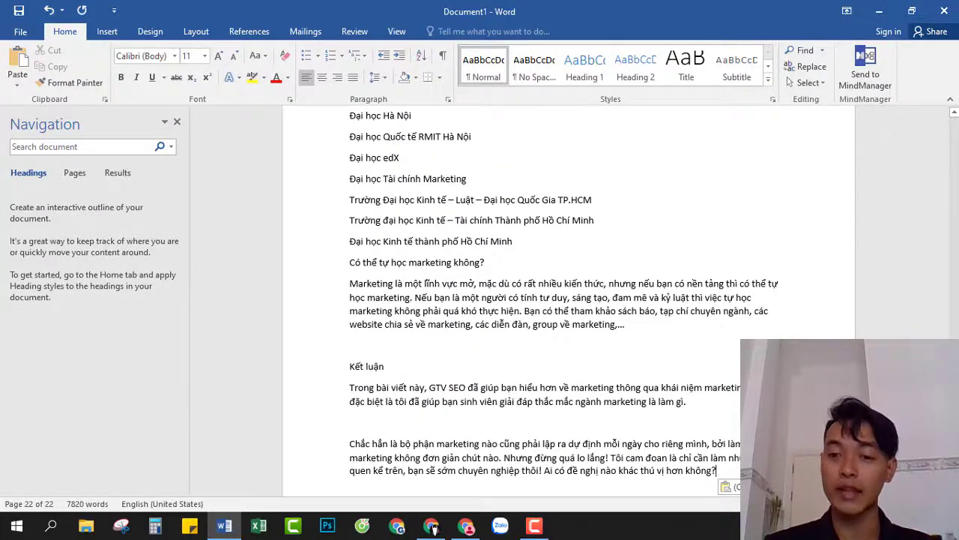
scroll(389, 395, "down", 4)
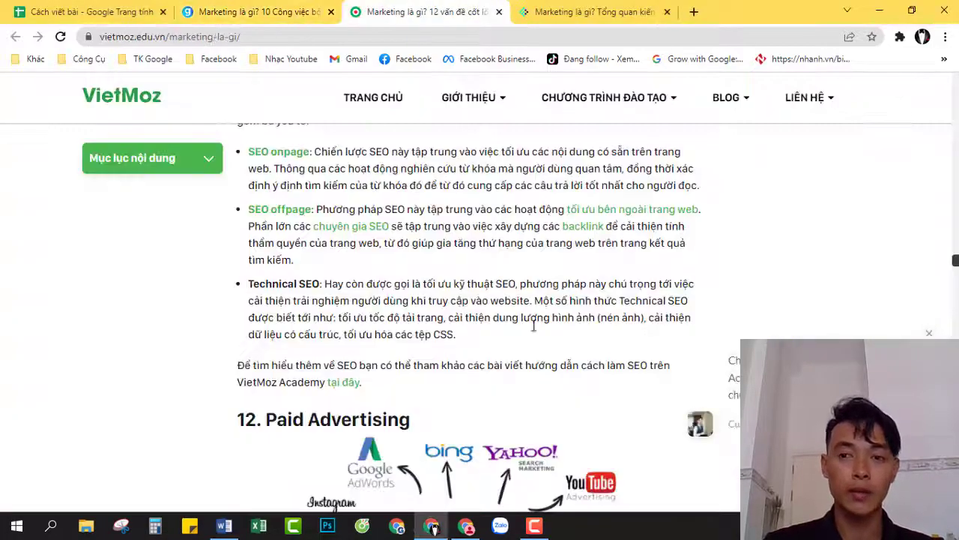
Copy the vietmoz article's text from its opening paragraph through the end of the "Tổng kết" section, and return to the Word document
scroll(955, 195, "up", 5)
left_click_drag(955, 255, 956, 83)
scroll(231, 185, "down", 3)
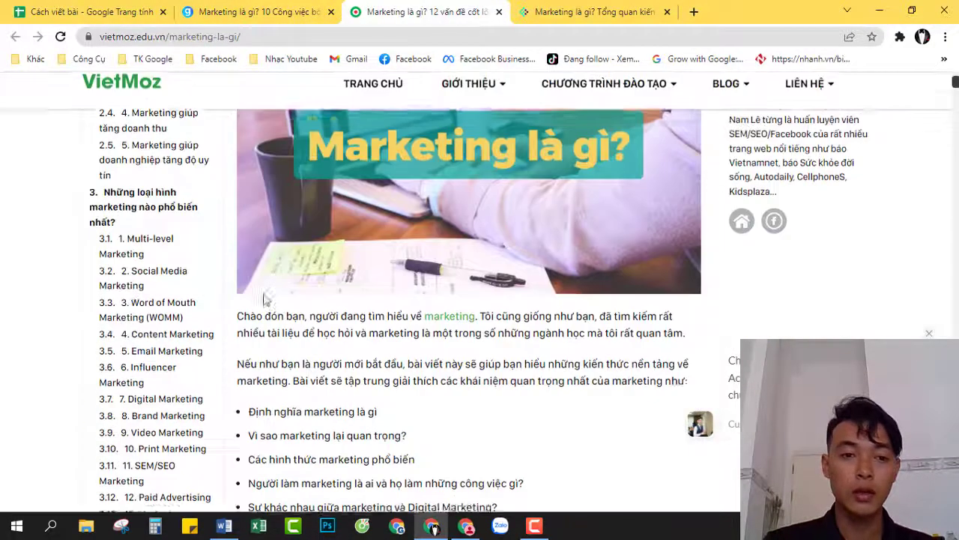
left_click_drag(230, 186, 948, 200)
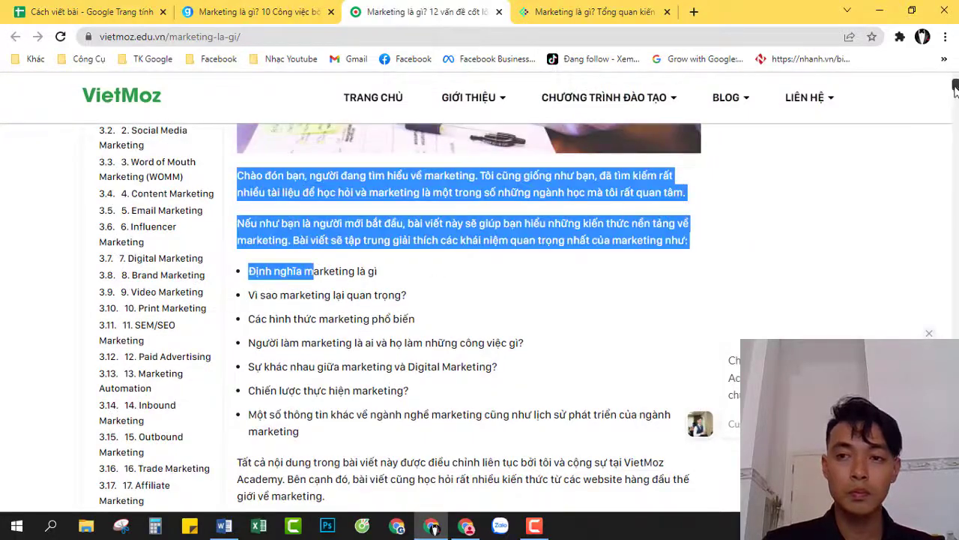
scroll(956, 88, "down", 20)
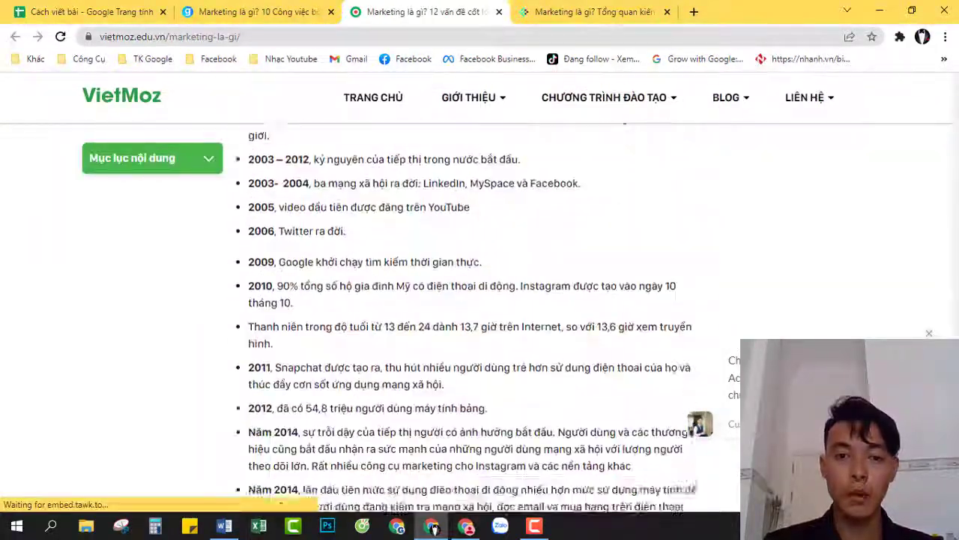
scroll(475, 323, "down", 15)
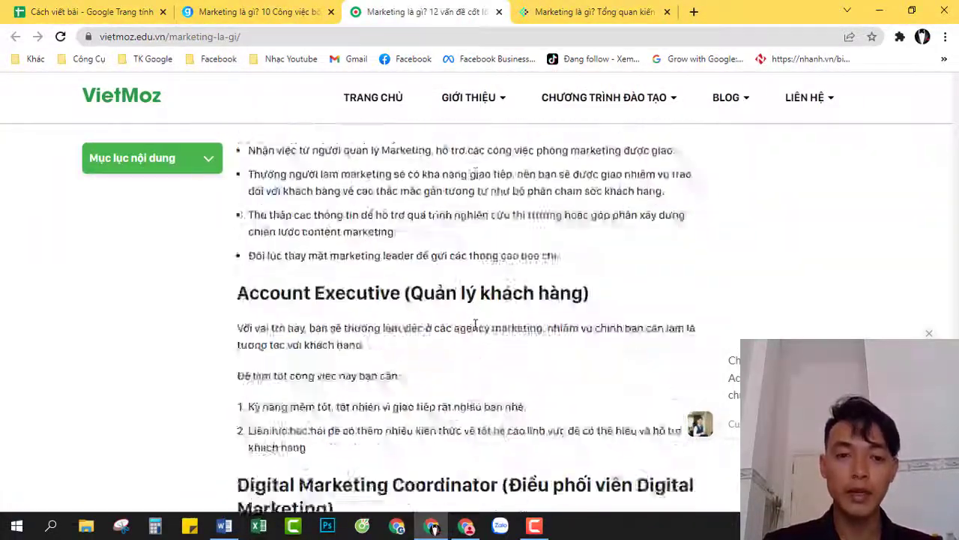
scroll(475, 324, "down", 10)
scroll(524, 300, "up", 5)
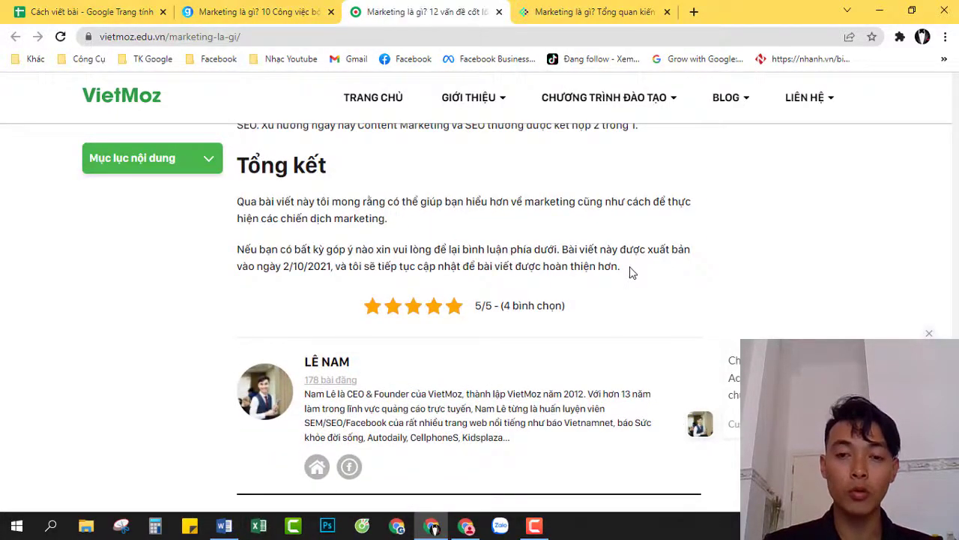
left_click(630, 273, "shift")
key("alt+Tab")
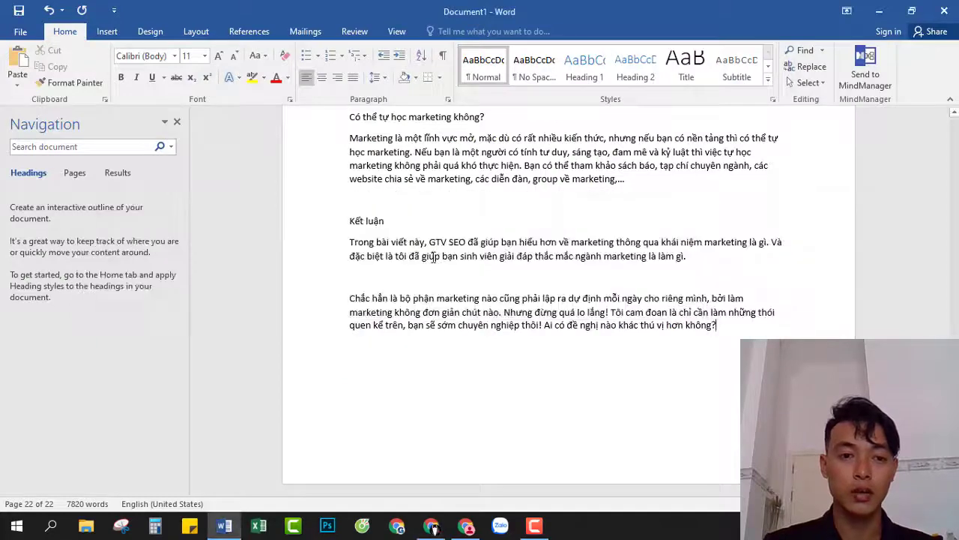
Replace the Word document's content with the copied vietmoz article as text only, and check its word count statistics
key("ctrl+a")
scroll(433, 257, "down", 3)
key("Delete")
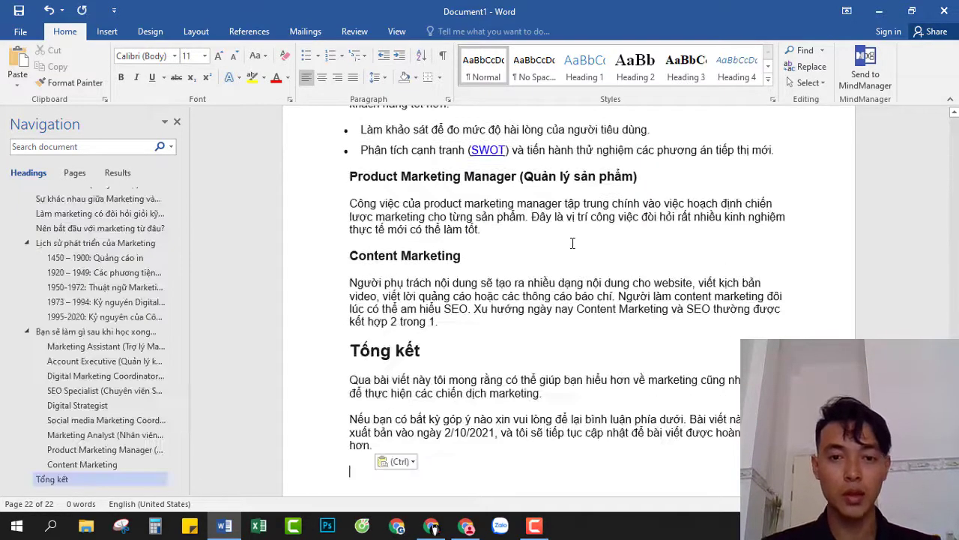
key("ctrl+z")
right_click(407, 207)
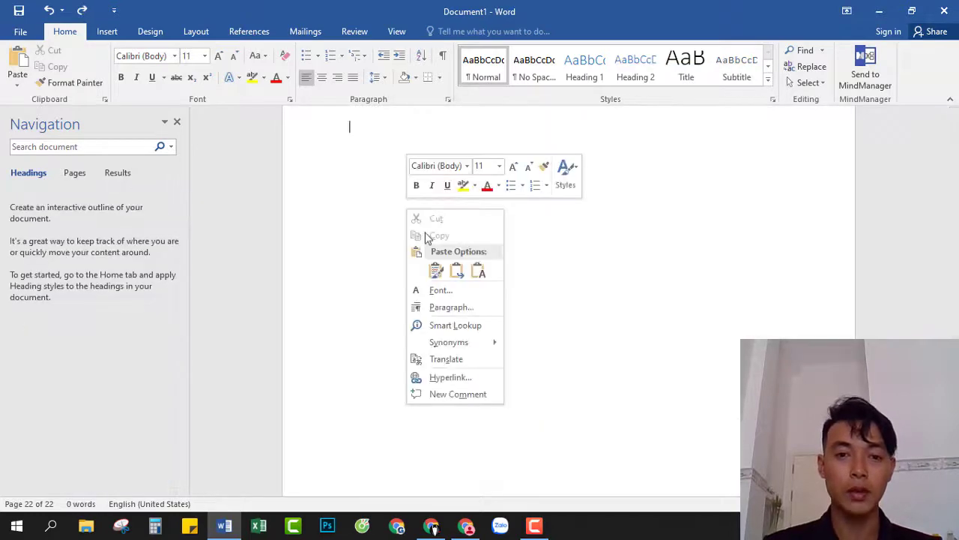
left_click(479, 271)
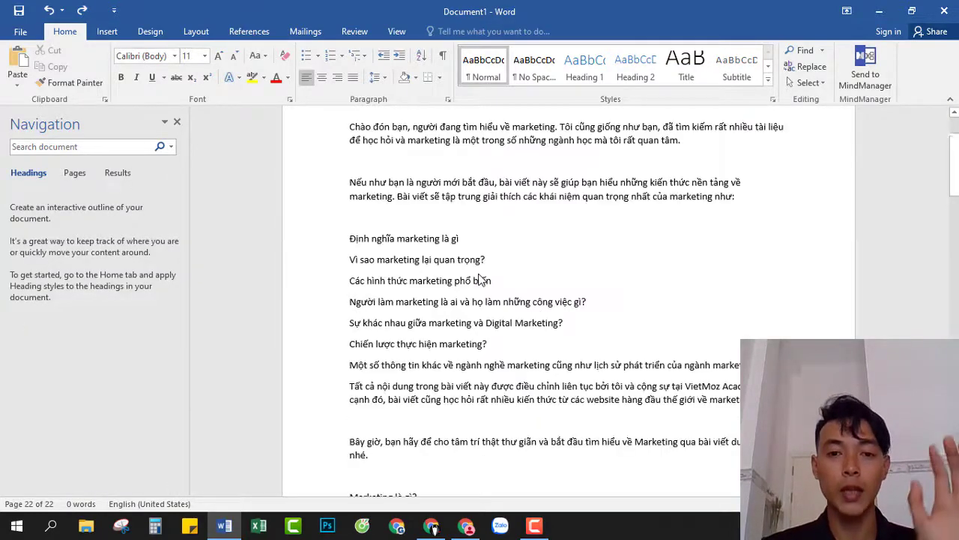
left_click(87, 504)
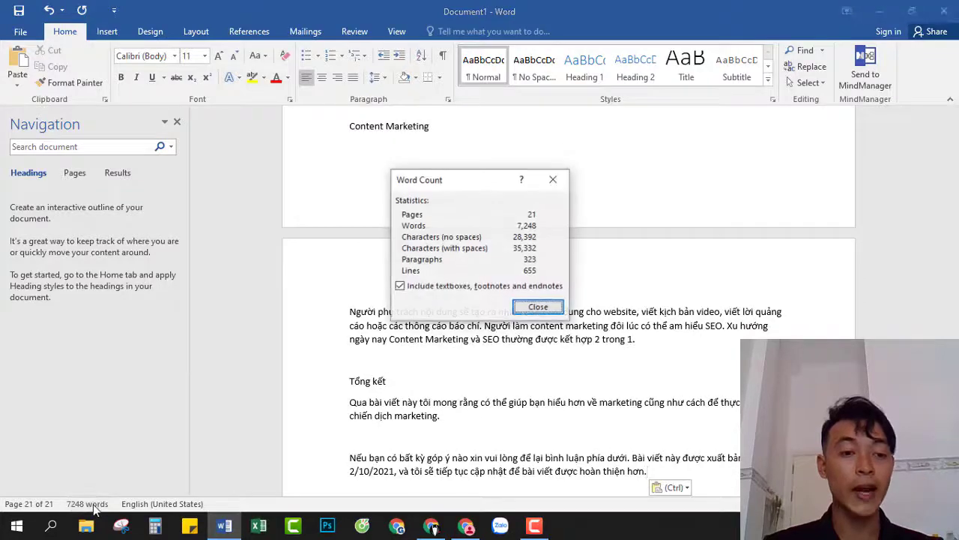
left_click(543, 317)
Switch to the fiexmarketing article in Chrome and copy its text from the opening paragraph through the end of the conclusion
key("alt+Tab")
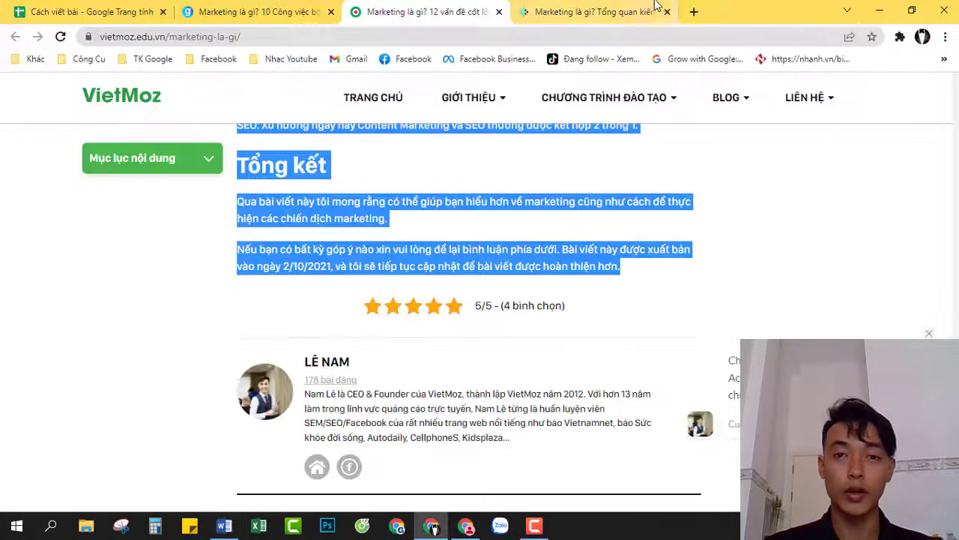
left_click(592, 11)
scroll(440, 295, "up", 15)
scroll(441, 295, "down", 6)
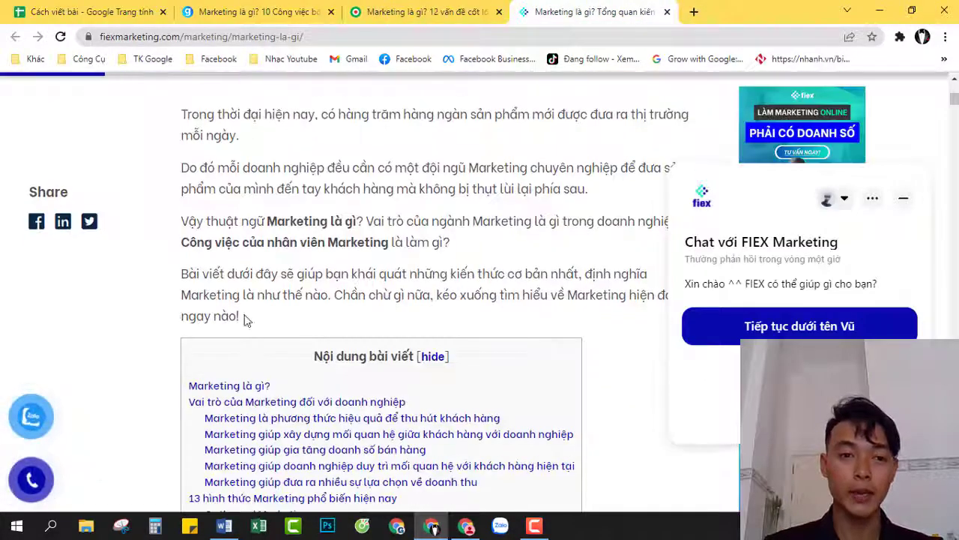
scroll(161, 257, "up", 3)
left_click_drag(160, 258, 344, 361)
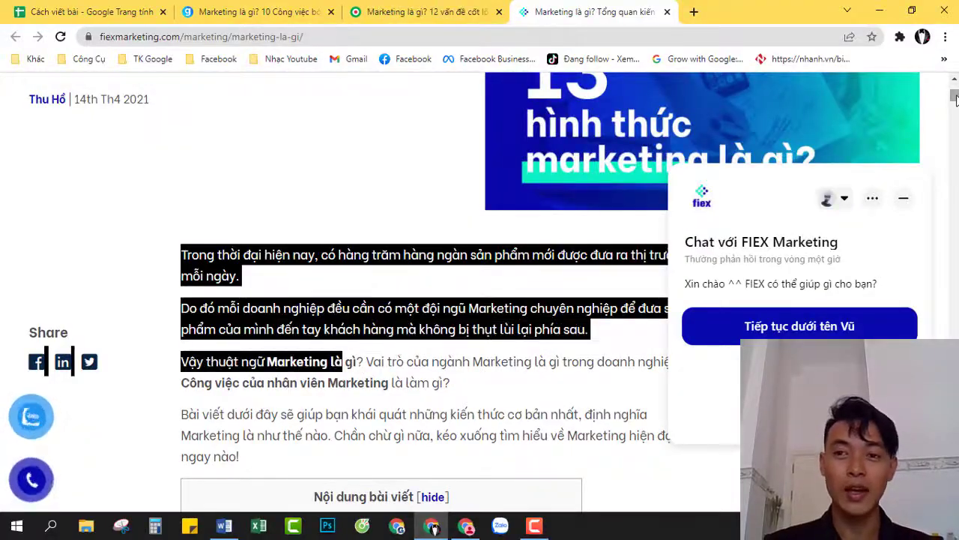
left_click_drag(954, 94, 953, 319)
scroll(527, 349, "down", 20)
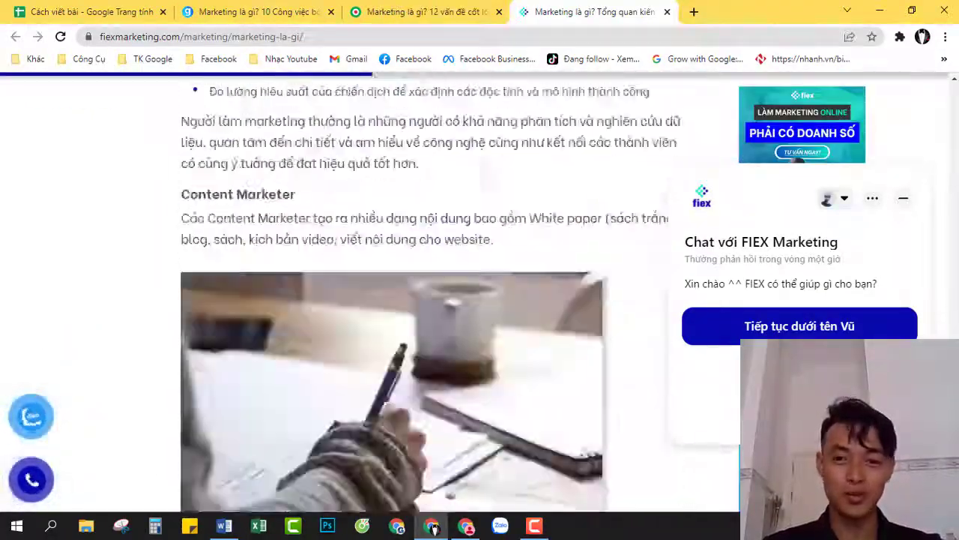
left_click_drag(301, 281, 368, 380)
scroll(431, 338, "down", 5)
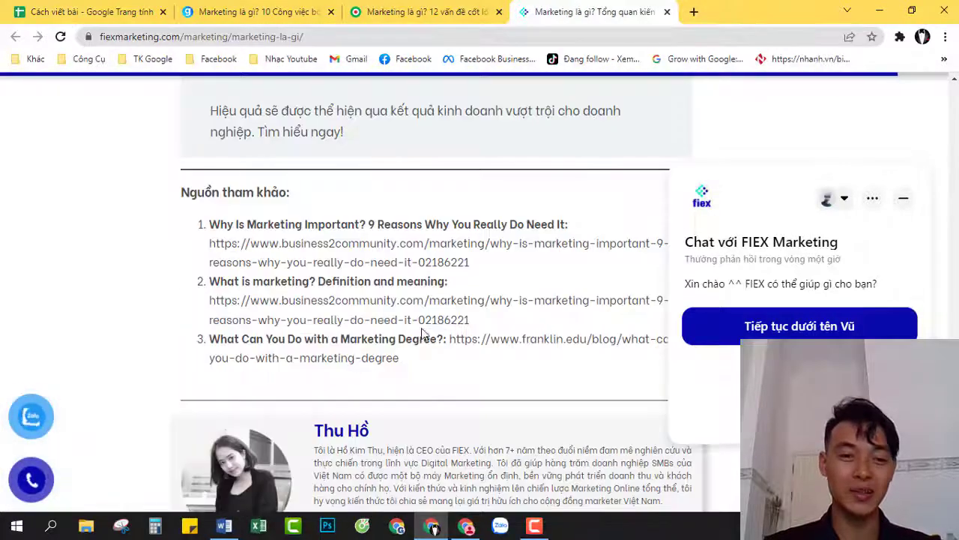
Return to Word and replace the document's content with the copied fiexmarketing article as plain text to check its word count
key("alt+Tab")
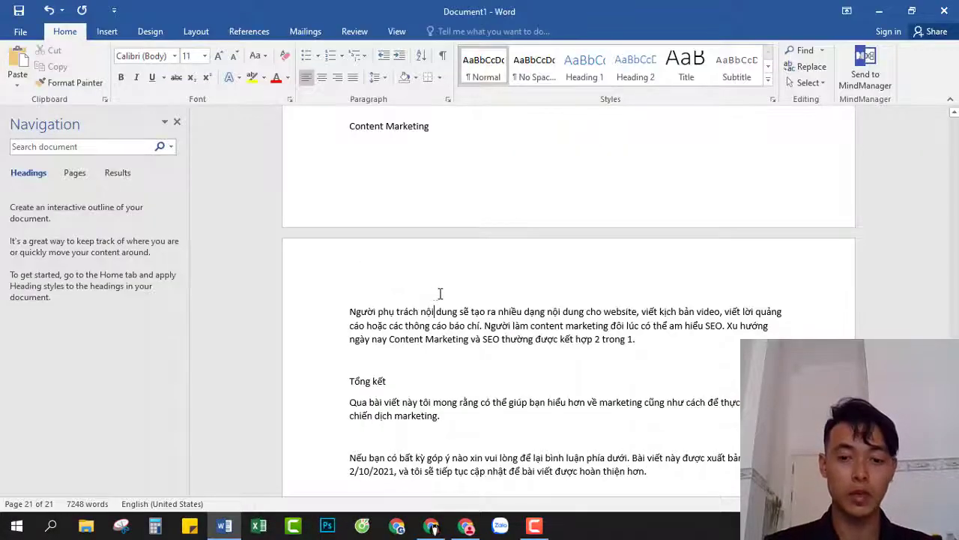
key("ctrl+a")
key("Delete")
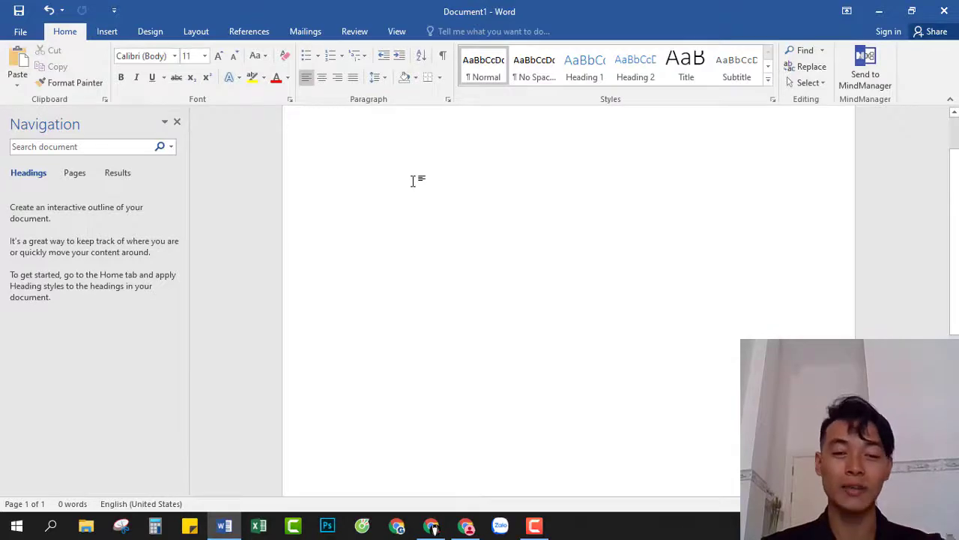
key("ctrl+v")
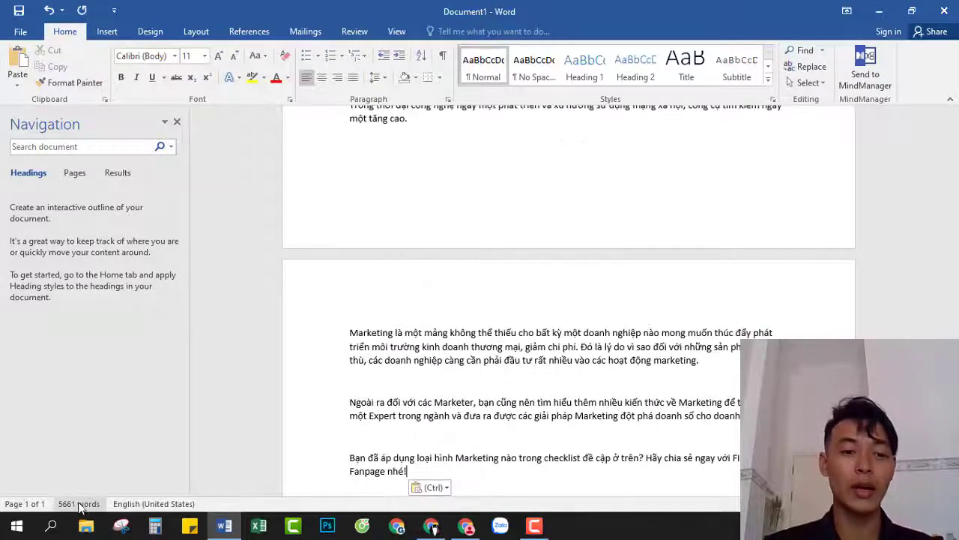
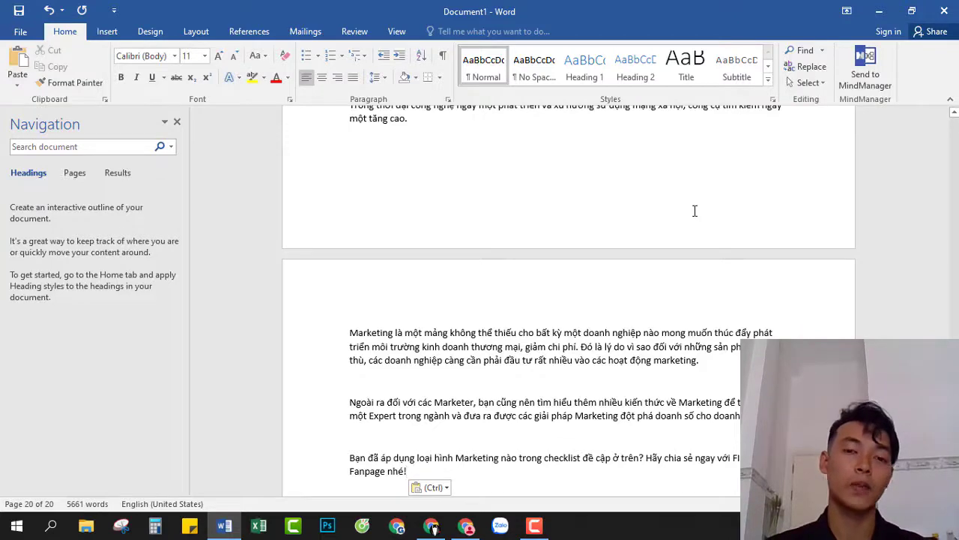
Close the Word document without saving and return to the "Cách viết bài" spreadsheet in Chrome
left_click(944, 10)
left_click(479, 287)
key("ctrl+w")
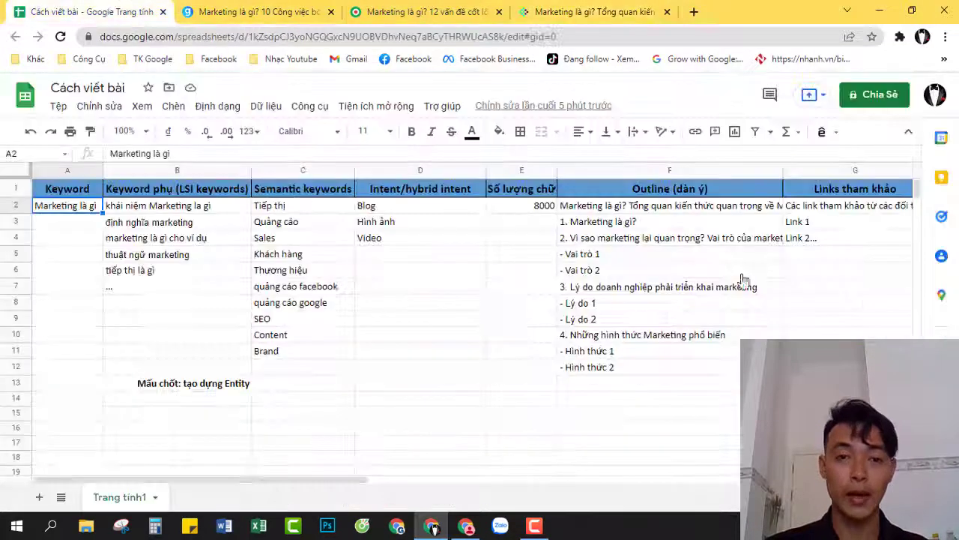
Set the "Số lượng chữ" value in cell E2 to 7500
left_click(531, 209)
type("7")
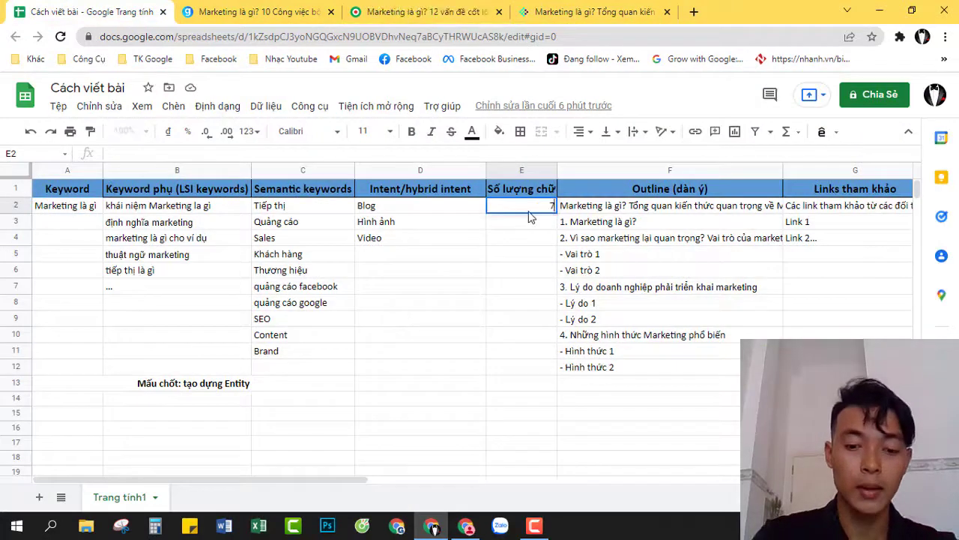
type("500")
key("Return")
left_click(530, 212)
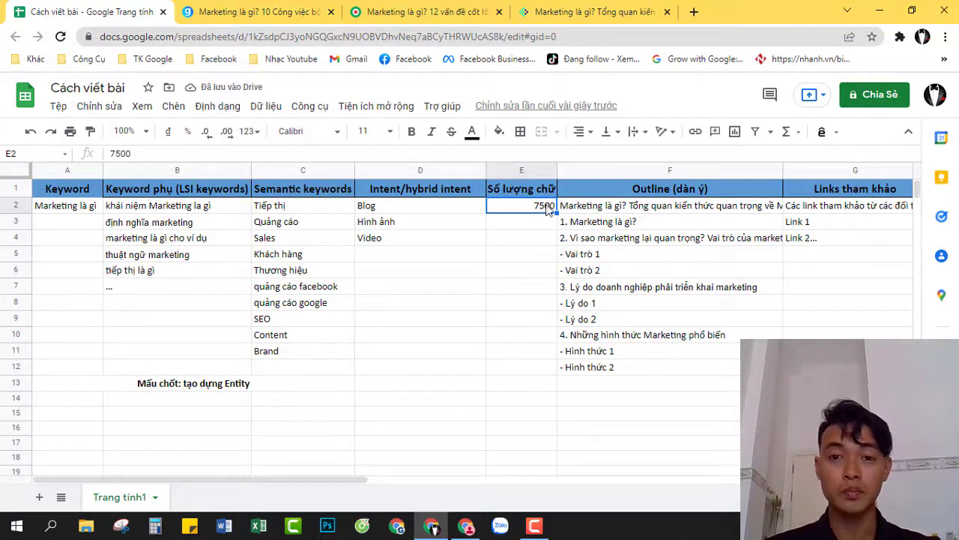
left_click(517, 258)
left_click(543, 214)
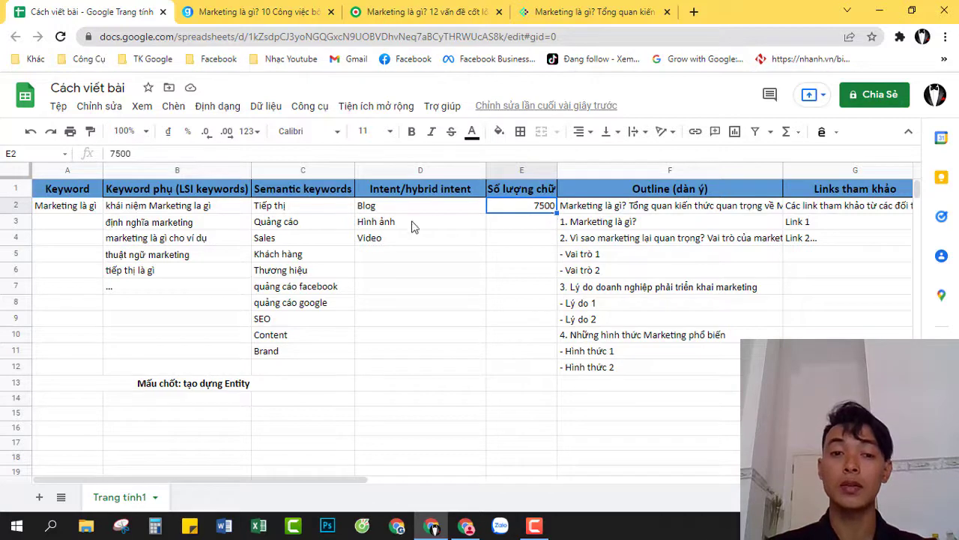
Review the intent, word count and keyword entries against the items listed under "Outline (dàn ý)"
left_click_drag(412, 205, 473, 279)
left_click_drag(536, 209, 540, 260)
left_click(654, 254)
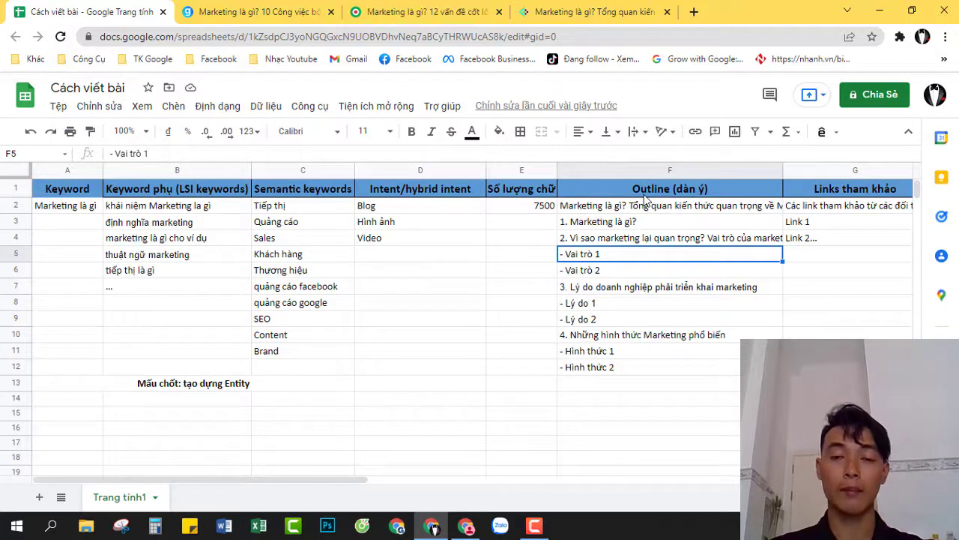
left_click(649, 192)
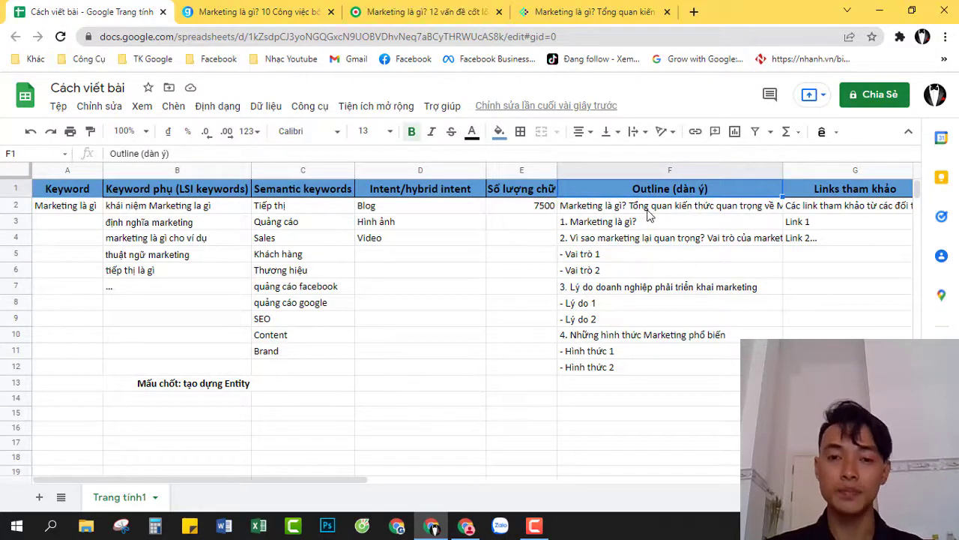
left_click_drag(649, 211, 660, 384)
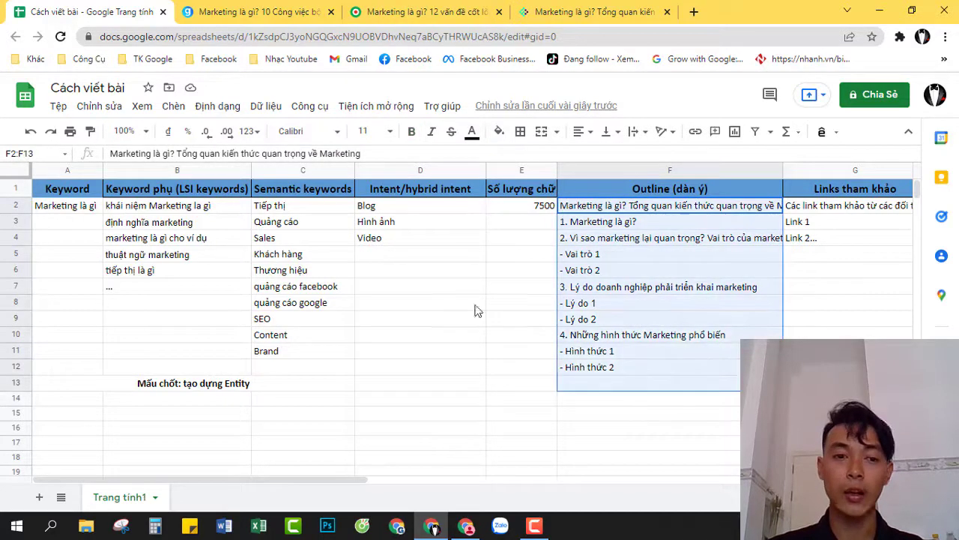
left_click_drag(79, 209, 193, 281)
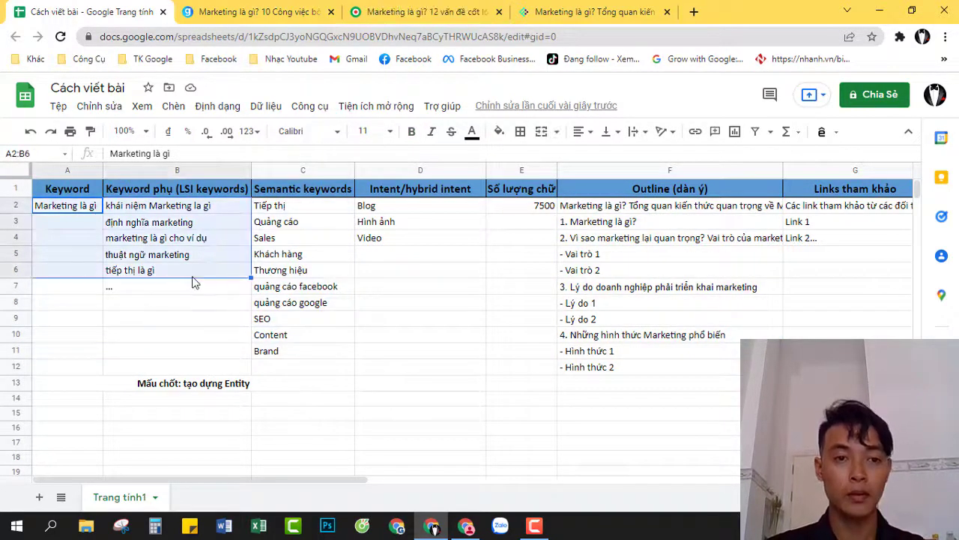
left_click_drag(641, 207, 642, 371)
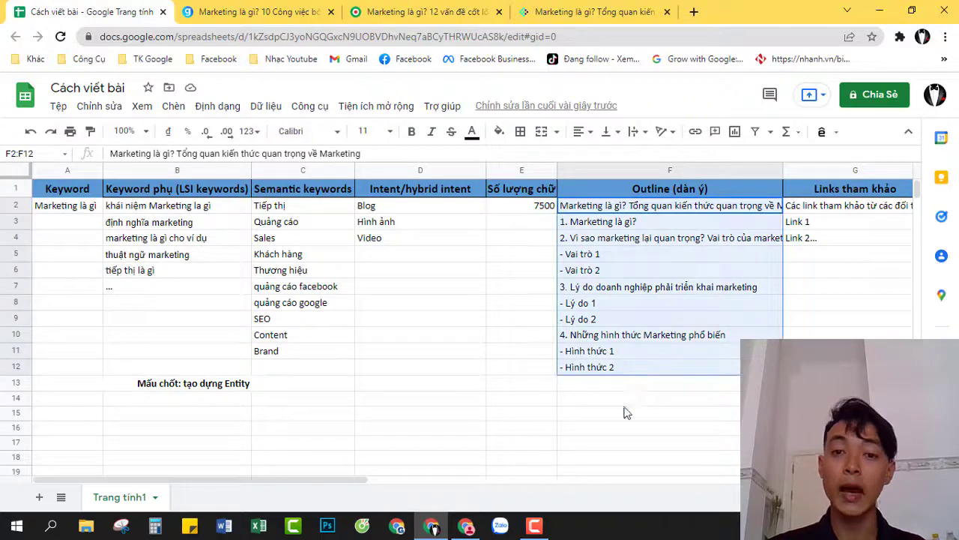
Compare the outline items in F2:F12 and the main keyword in A2 with the open gtvseo competitor article
left_click(630, 398)
left_click(283, 6)
left_click(92, 7)
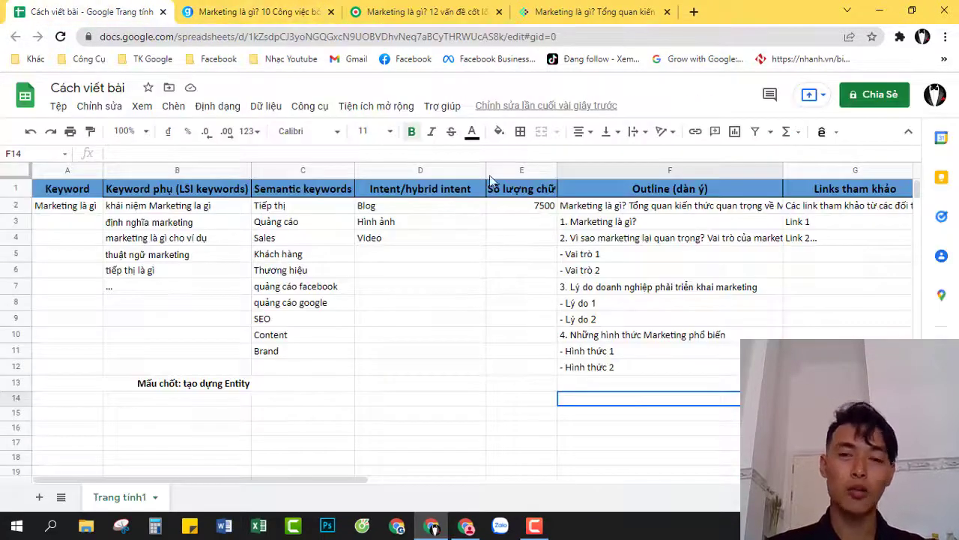
left_click_drag(615, 210, 637, 372)
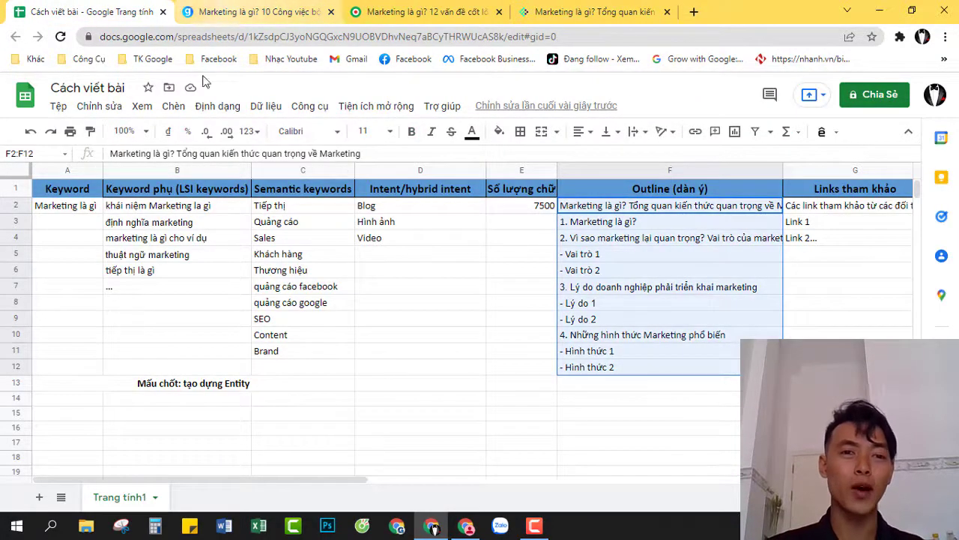
left_click(254, 12)
left_click(90, 12)
left_click(75, 206)
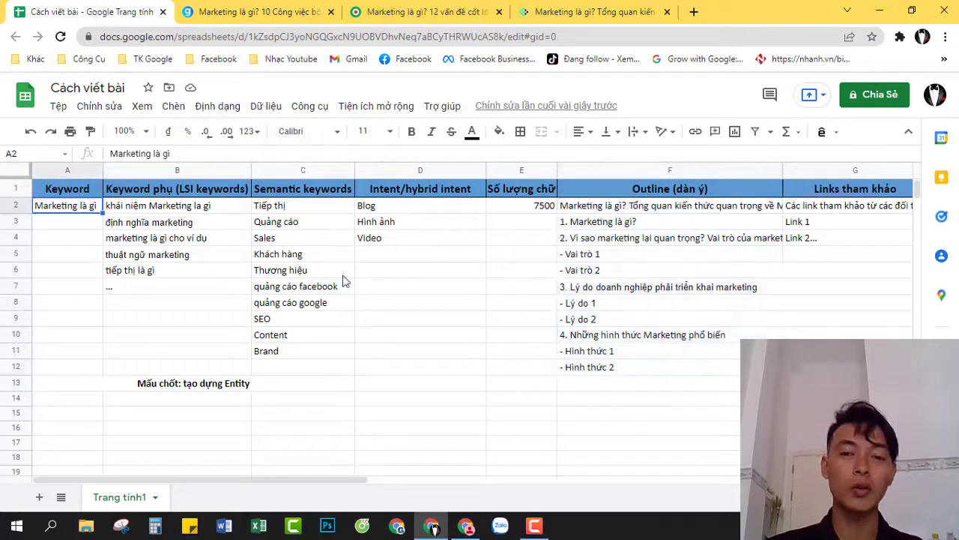
Look through the gtvseo, vietmoz and fiexmarketing articles as references for the outline, starting from the beginning of the first two
left_click(255, 12)
scroll(840, 165, "up", 10)
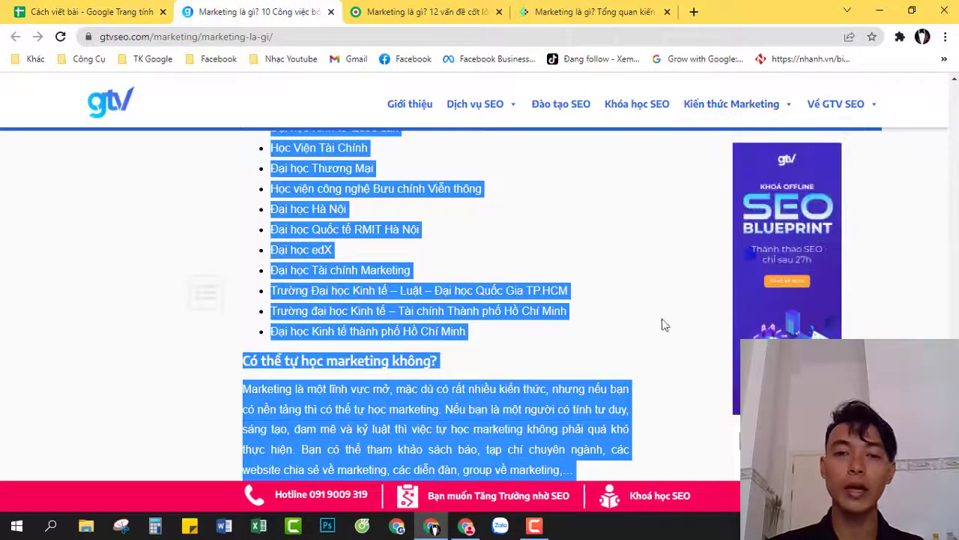
left_click(629, 355)
key("Home")
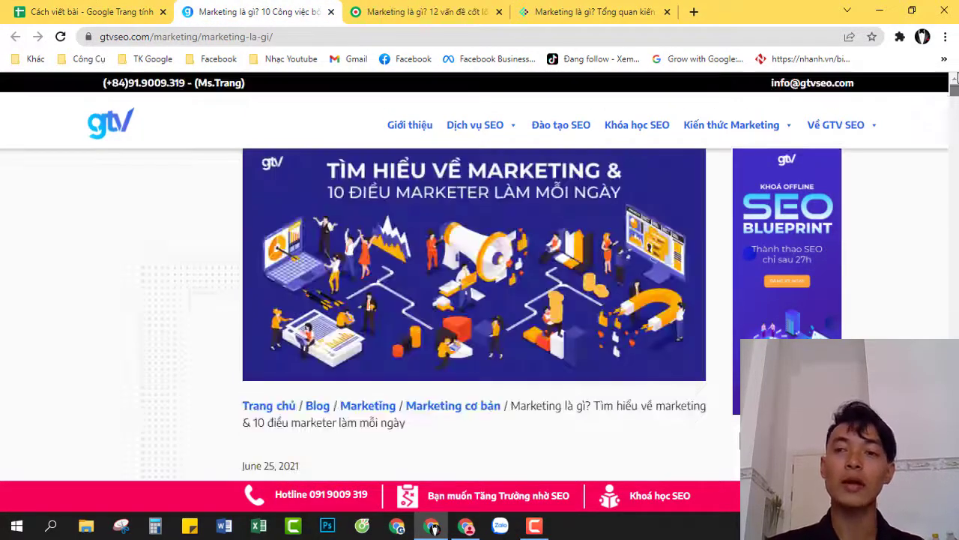
scroll(448, 225, "down", 4)
left_click(446, 7)
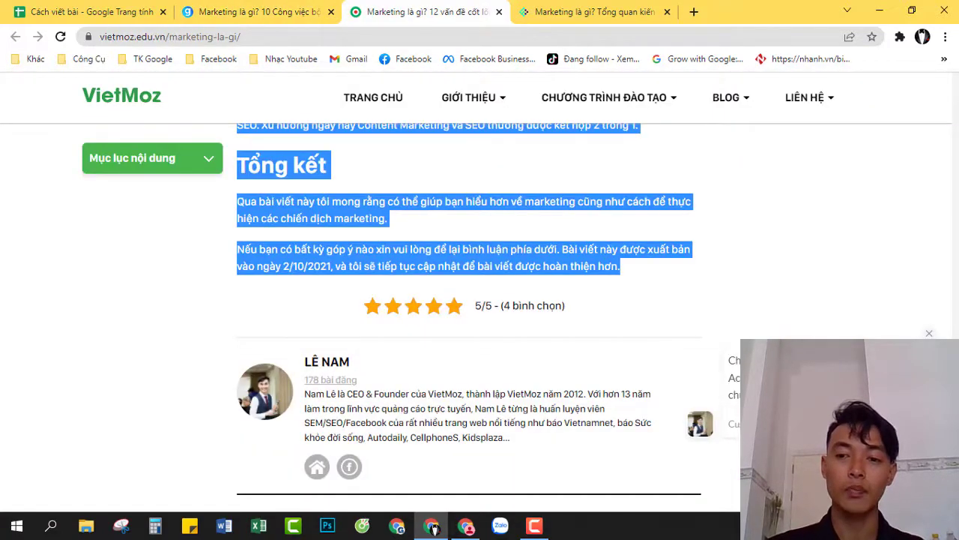
key("Home")
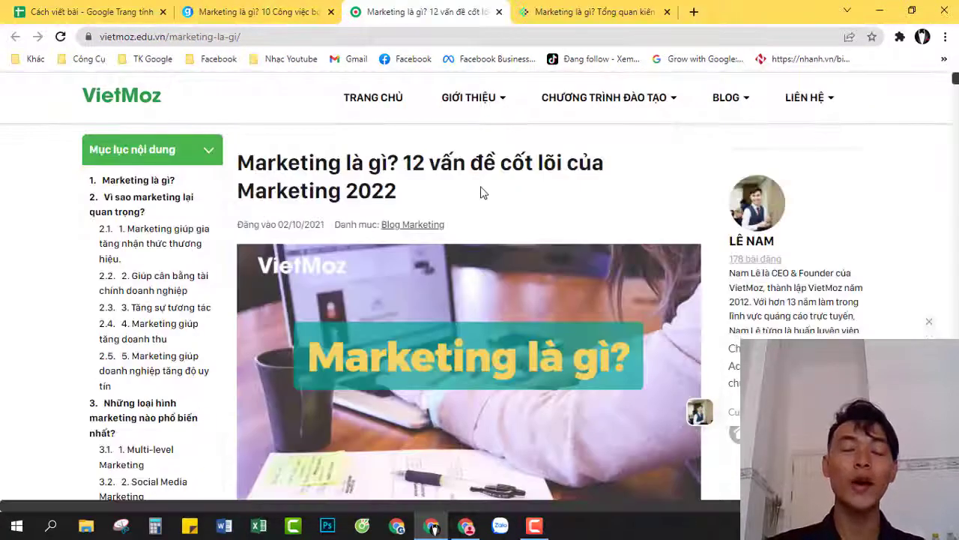
left_click(593, 12)
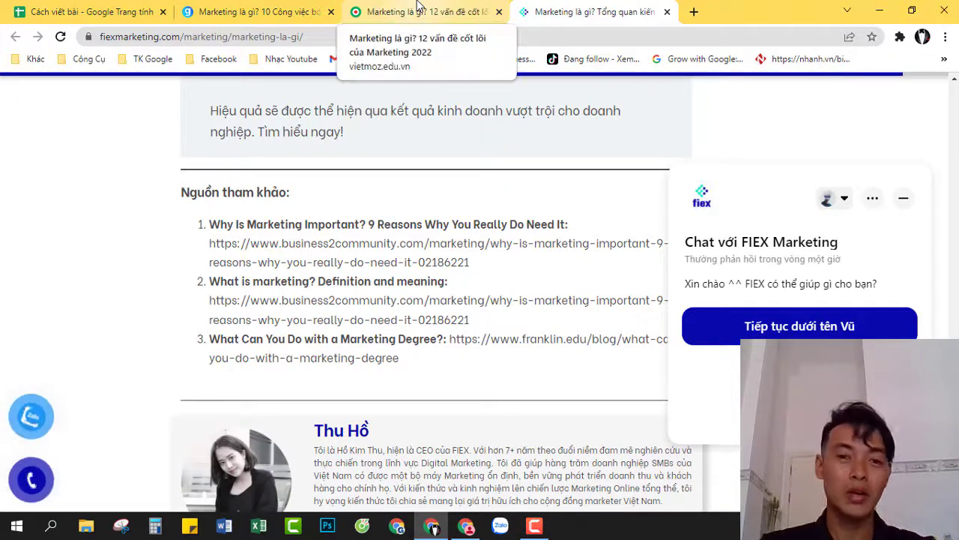
left_click(415, 9)
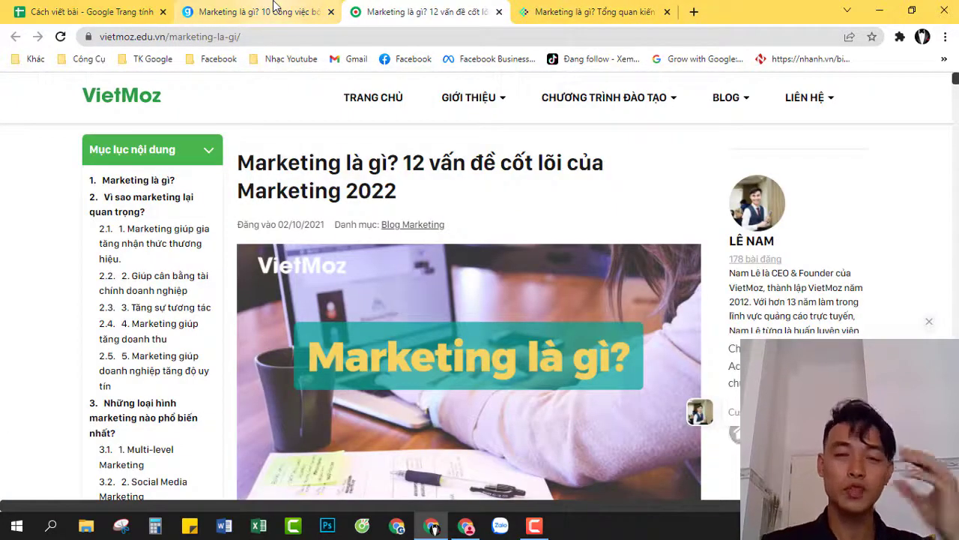
Examine the gtvseo article's title and the headings in its "Nội dung bài viết" table of contents down to "Kết luận"
left_click(274, 8)
left_click_drag(572, 248, 239, 234)
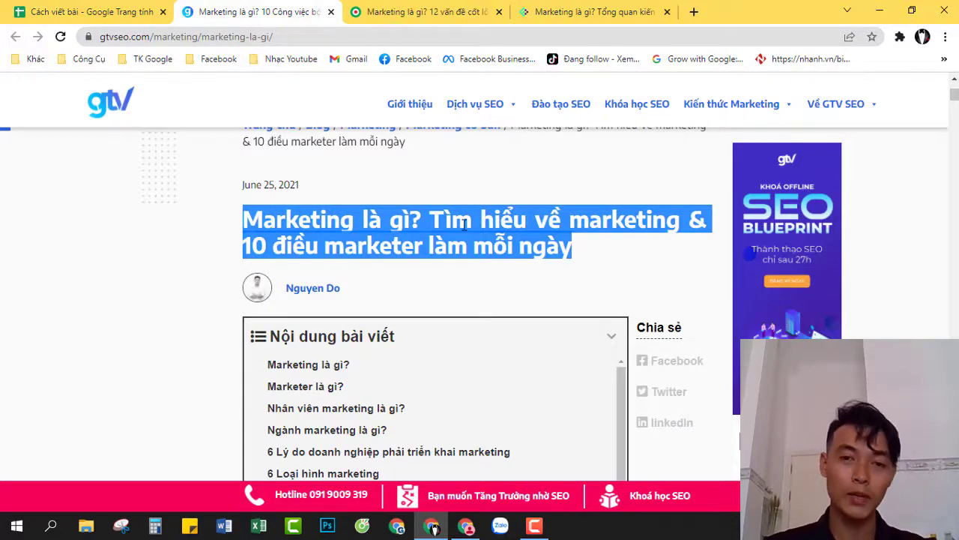
left_click(581, 251)
scroll(539, 295, "down", 5)
scroll(401, 303, "up", 3)
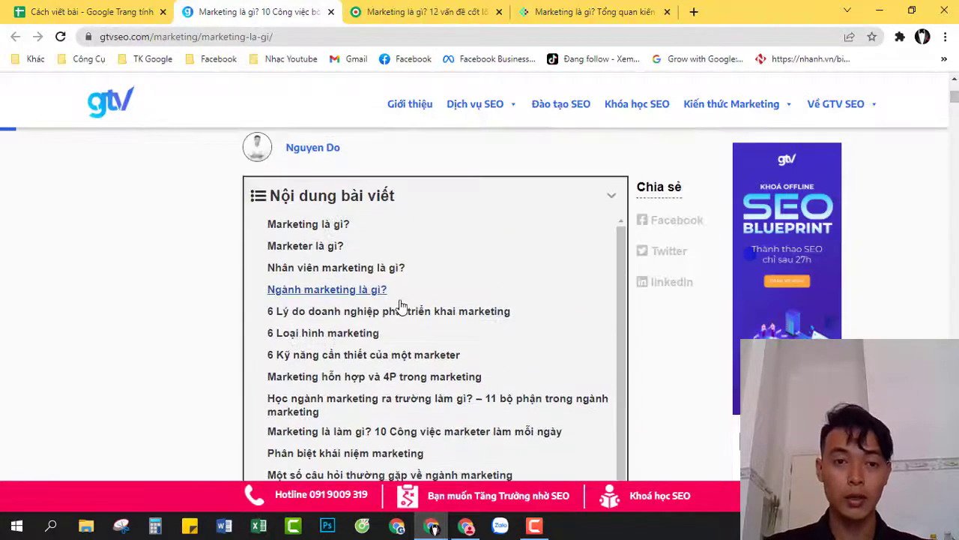
left_click_drag(255, 223, 417, 399)
scroll(416, 405, "down", 2)
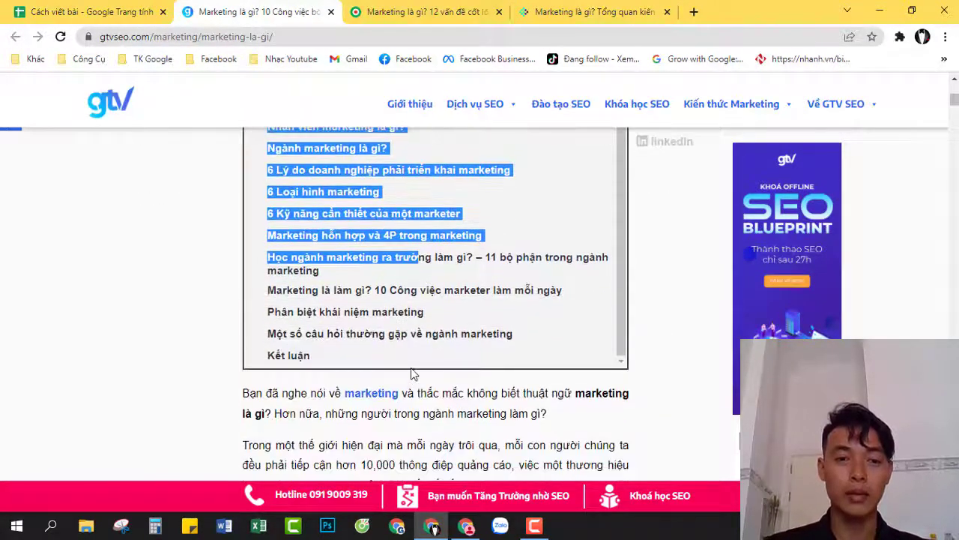
left_click(671, 369, "shift")
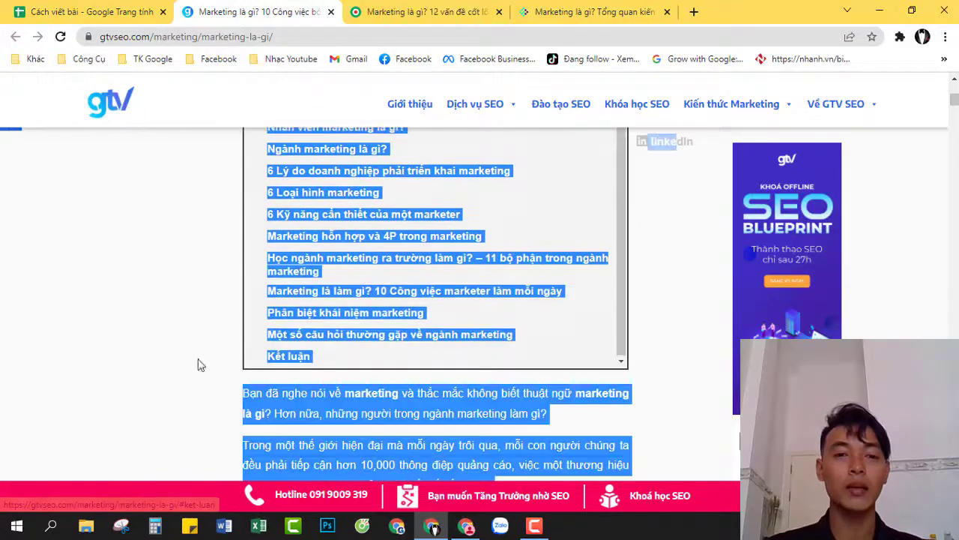
Compare the gtvseo article's "Nội dung bài viết" headings with the spreadsheet outline in F2:F12
left_click(200, 365)
scroll(214, 338, "up", 2)
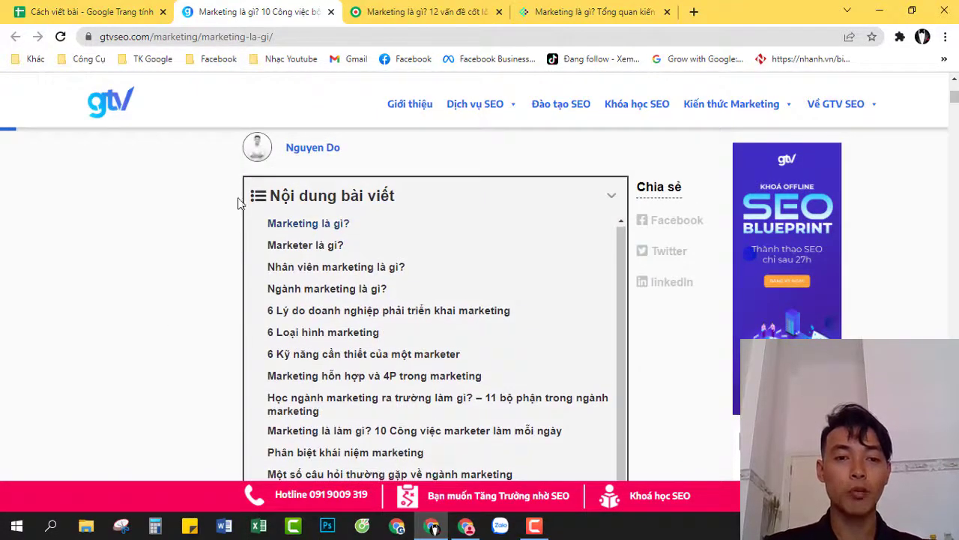
scroll(461, 389, "down", 2)
key("ctrl+1")
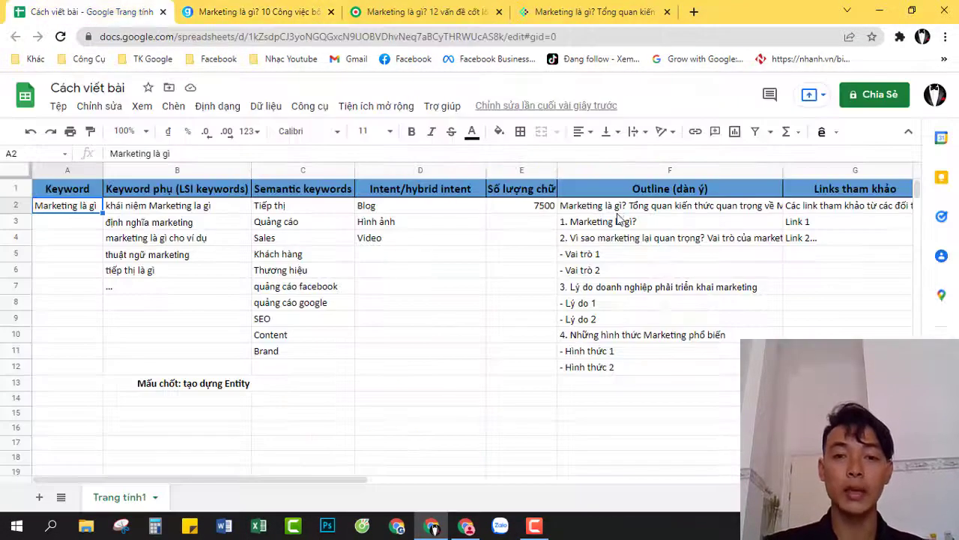
left_click_drag(618, 213, 619, 367)
key("ctrl+3")
left_click(276, 6)
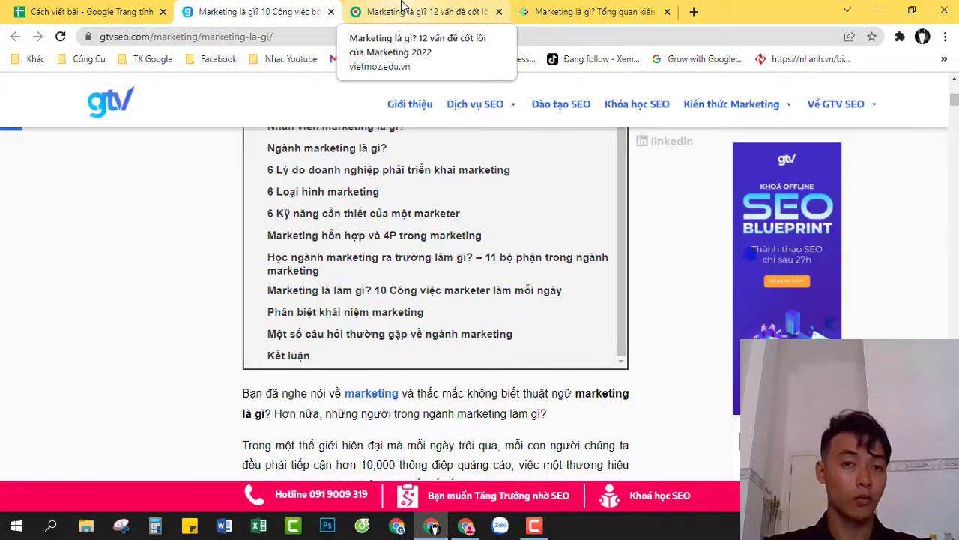
Examine the vietmoz article's table of contents through to "12. Tổng kết" as an outline reference
left_click(403, 9)
scroll(324, 214, "down", 1)
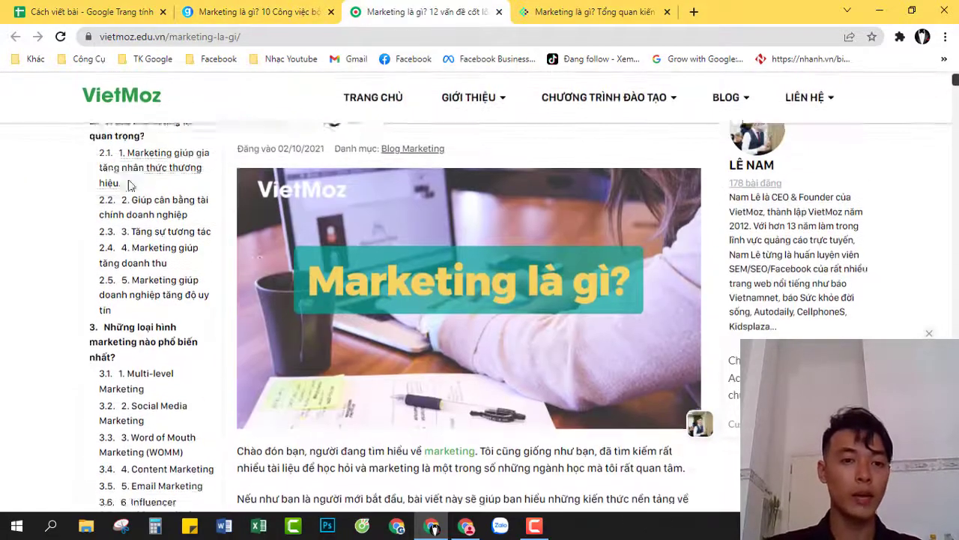
scroll(129, 184, "up", 1)
left_click_drag(78, 176, 150, 337)
scroll(171, 386, "down", 9)
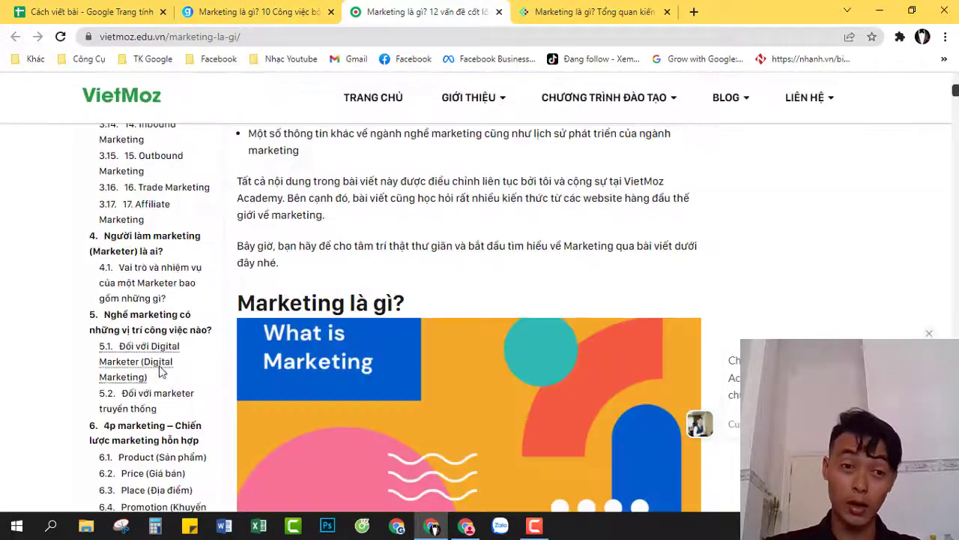
scroll(159, 373, "down", 13)
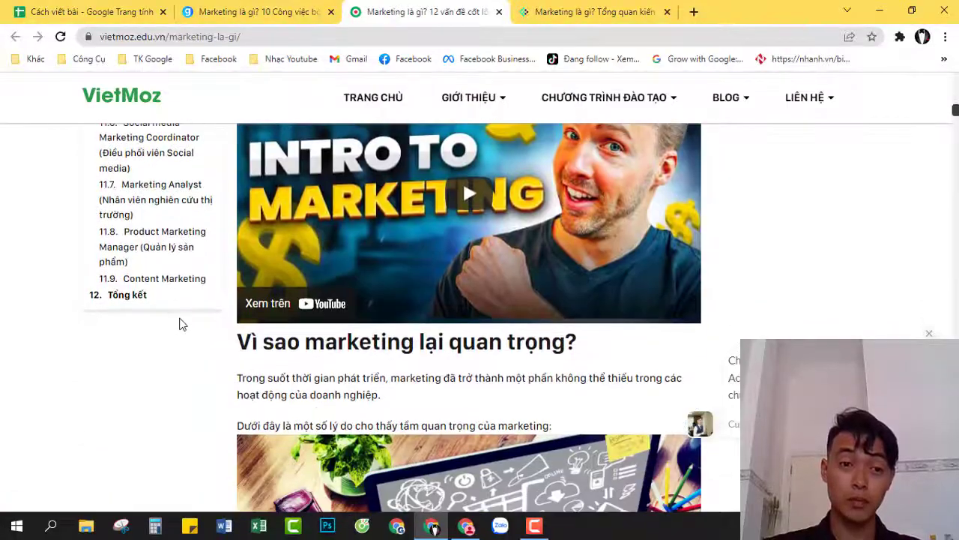
left_click_drag(180, 324, 166, 369)
scroll(204, 338, "up", 12)
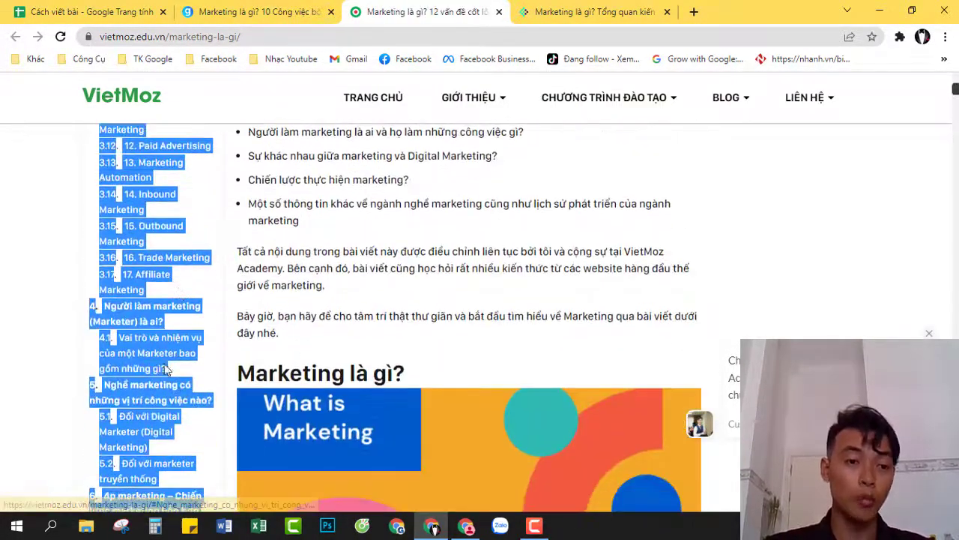
left_click(173, 377)
scroll(176, 361, "down", 12)
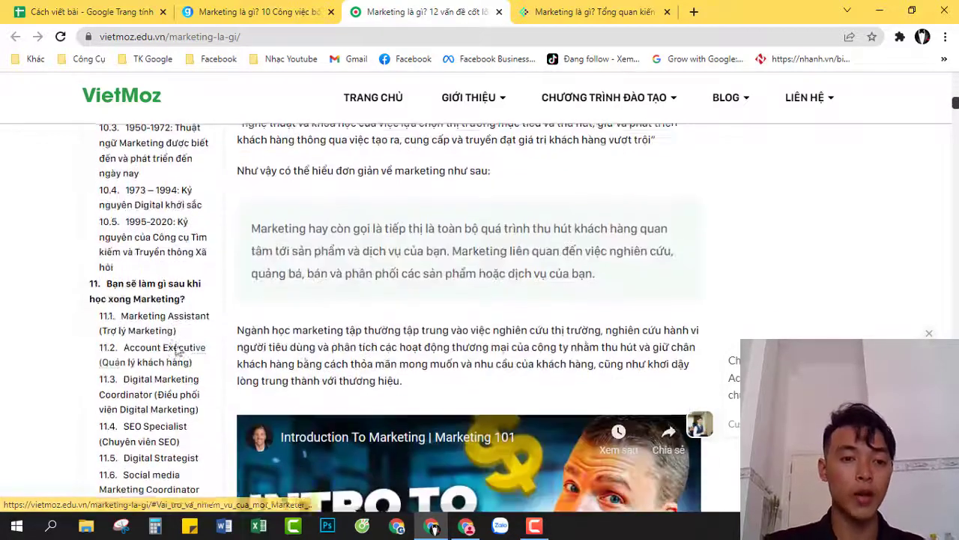
scroll(164, 315, "down", 3)
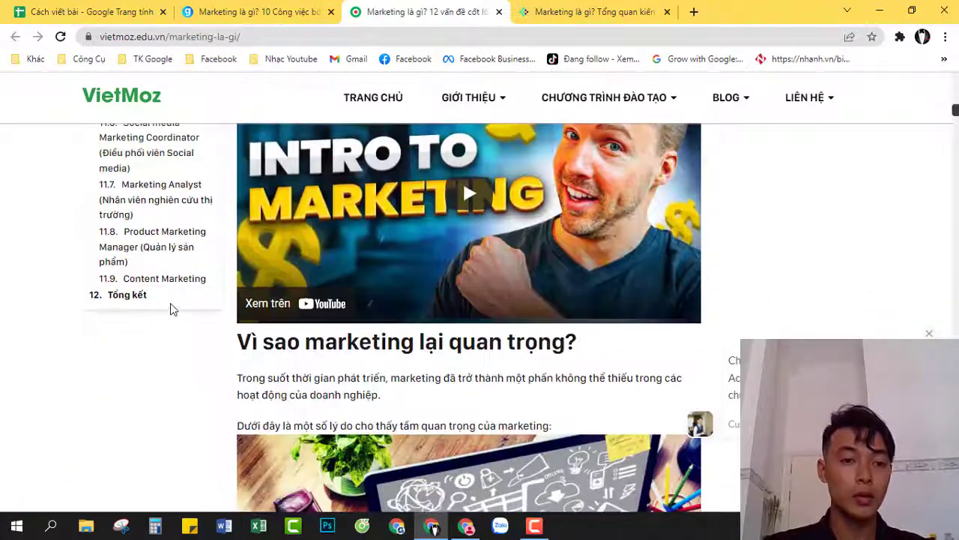
left_click(172, 307, "shift")
Examine the fiexmarketing article's "Nội dung bài viết" table of contents from "Marketing là gì?" down to "Kết luận"
key("ctrl+Tab")
scroll(212, 264, "up", 10)
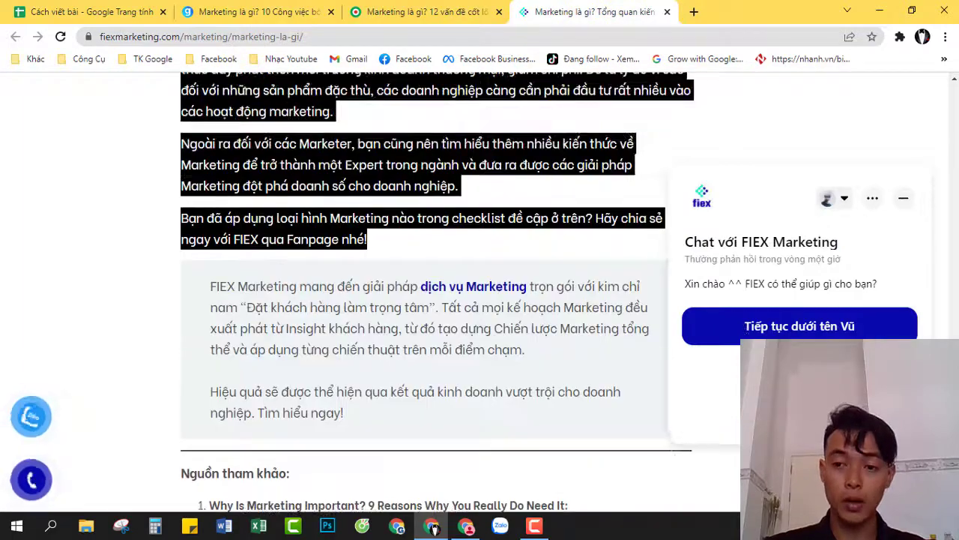
scroll(171, 322, "down", 7)
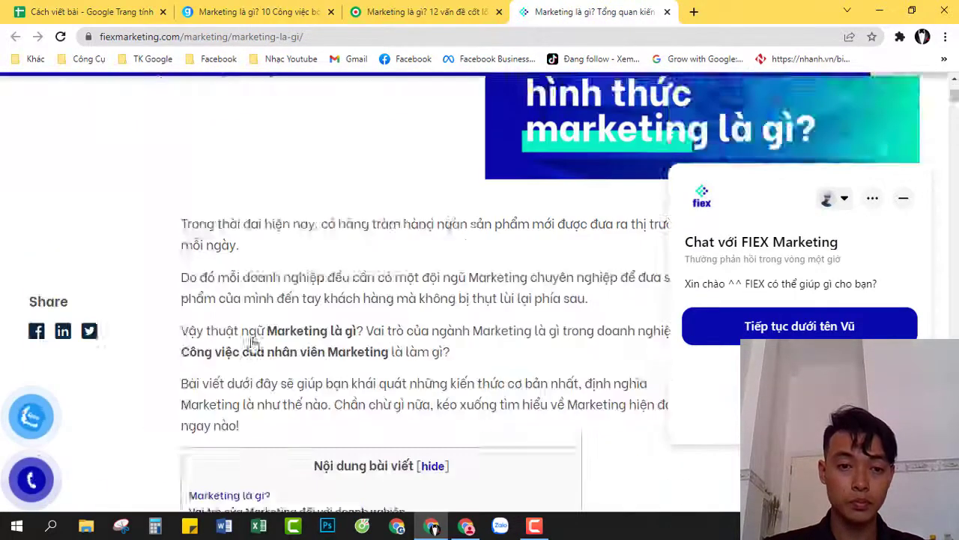
left_click(399, 404, "shift")
scroll(458, 392, "down", 2)
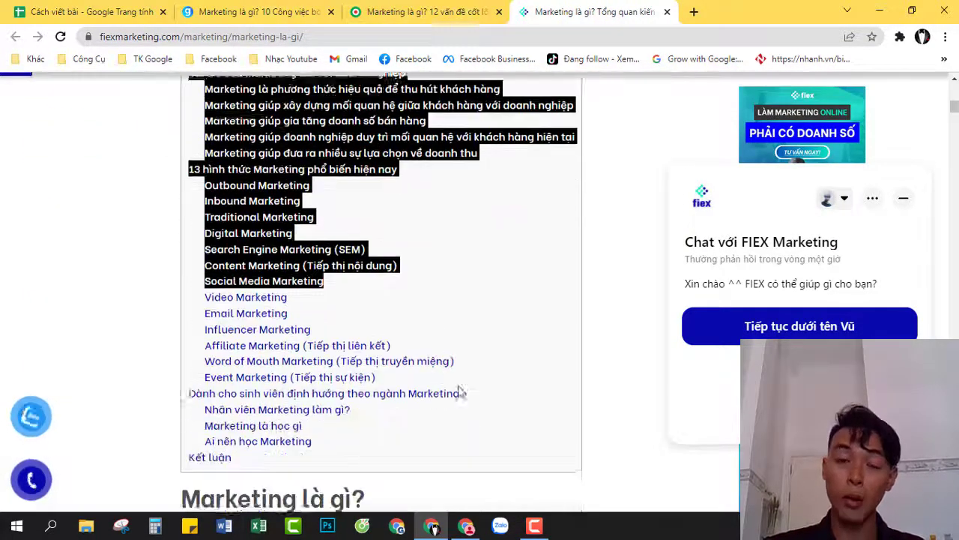
left_click(379, 440, "shift")
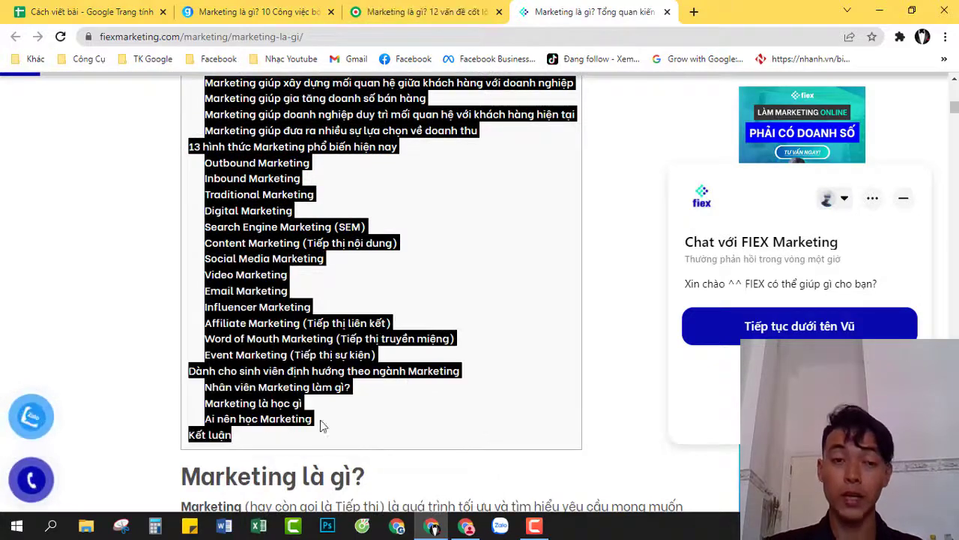
left_click(143, 253)
scroll(321, 257, "up", 2)
left_click_drag(187, 174, 324, 361)
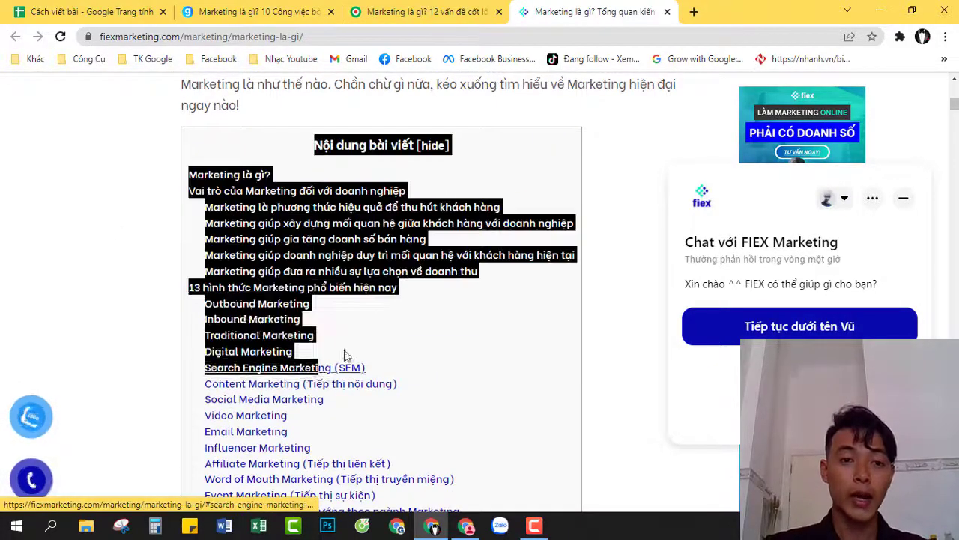
scroll(324, 362, "down", 4)
left_click(285, 310, "shift")
Return to the spreadsheet and go through the outline's title and four numbered headings, ending with F2:F12 selected
key("ctrl+1")
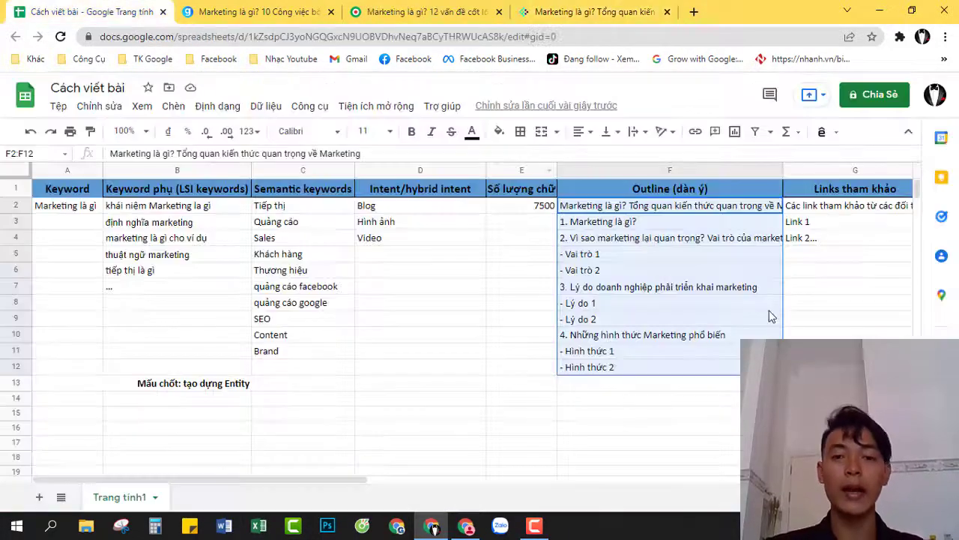
left_click(628, 212)
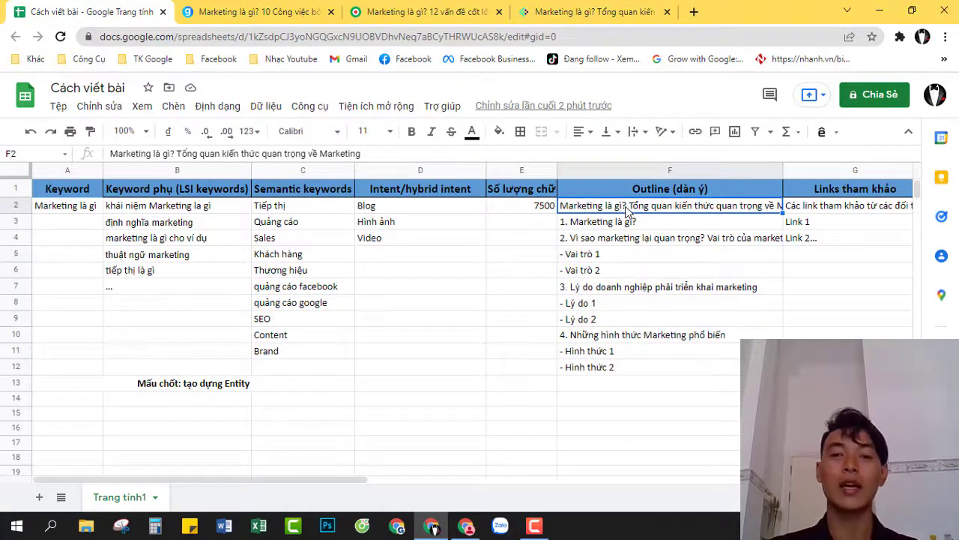
left_click(608, 225)
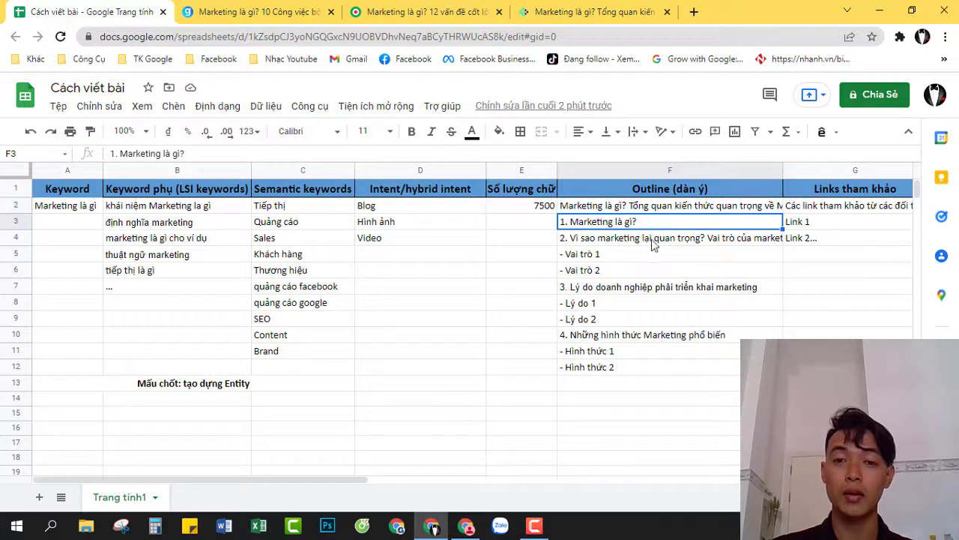
left_click(630, 238)
left_click(623, 225)
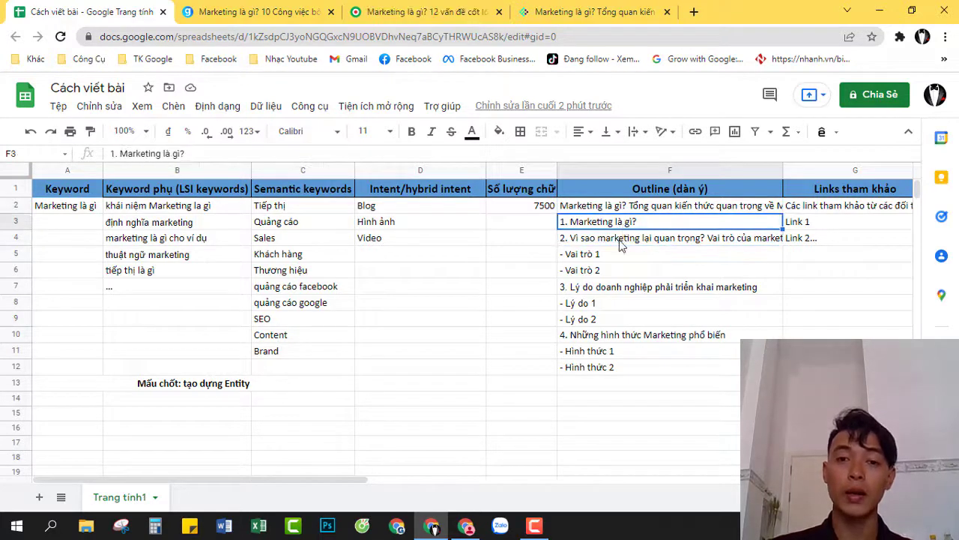
left_click(619, 239)
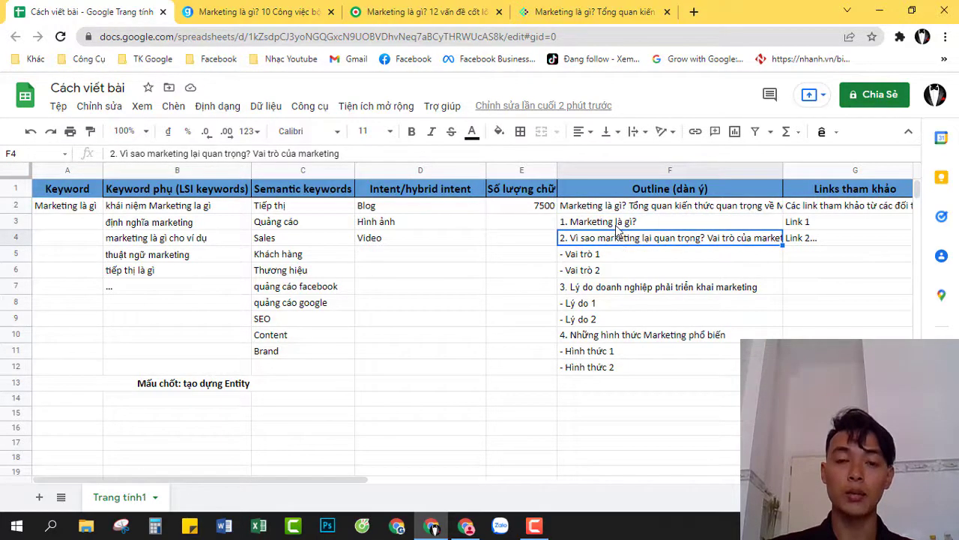
left_click(601, 288)
left_click(611, 336)
left_click_drag(616, 206, 615, 368)
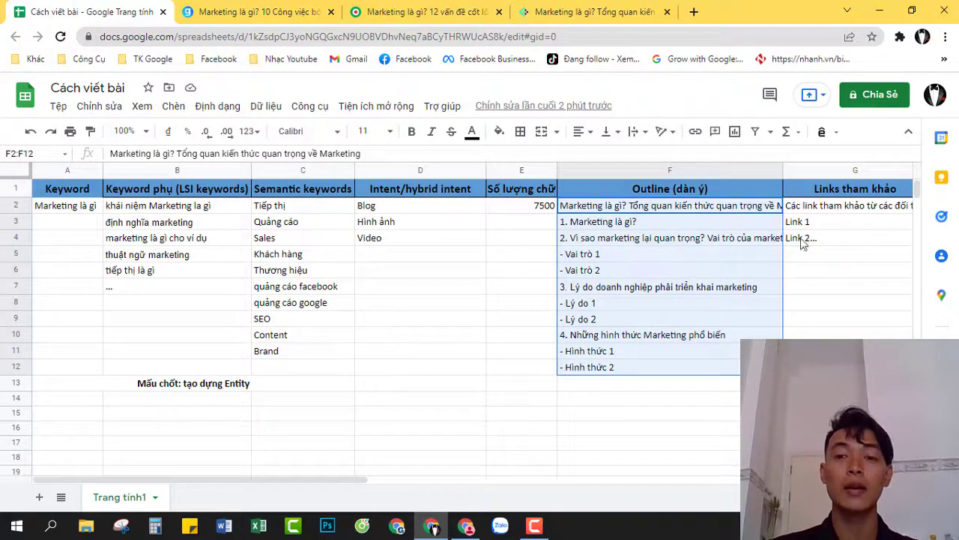
Review the "Links tham khảo" entries in G2:G4 alongside the gtvseo, vietmoz and fiexmarketing pages that serve as sources
left_click_drag(815, 210, 802, 237)
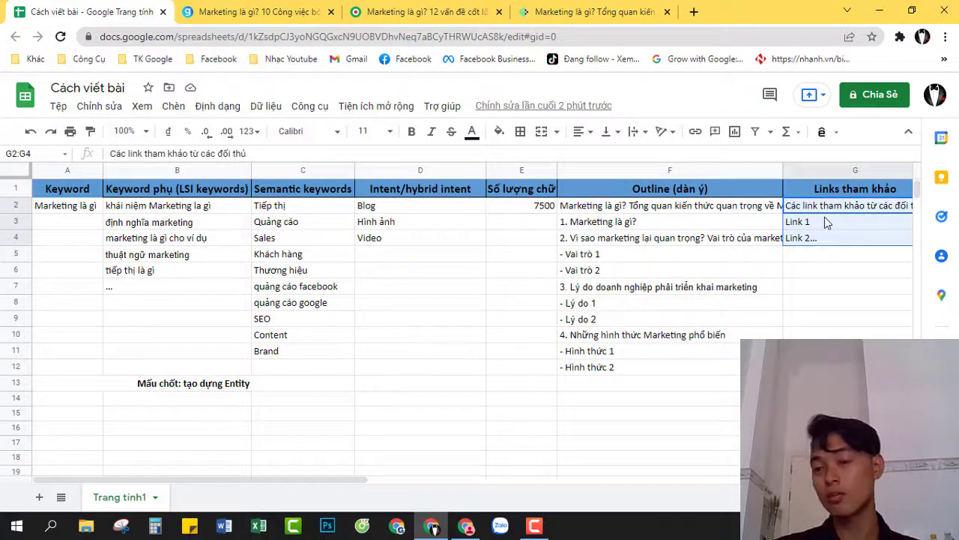
left_click(196, 12)
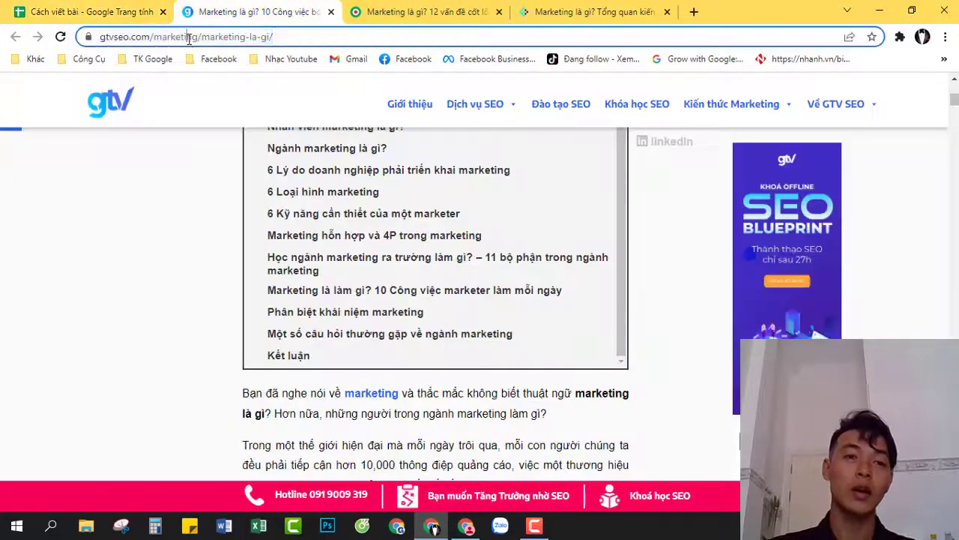
left_click(423, 12)
left_click(592, 12)
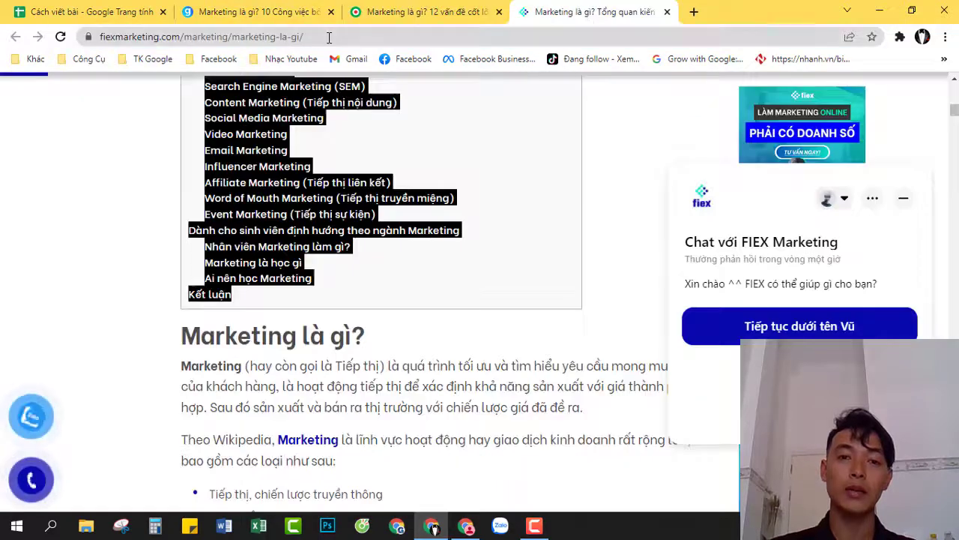
left_click(86, 12)
left_click(817, 273)
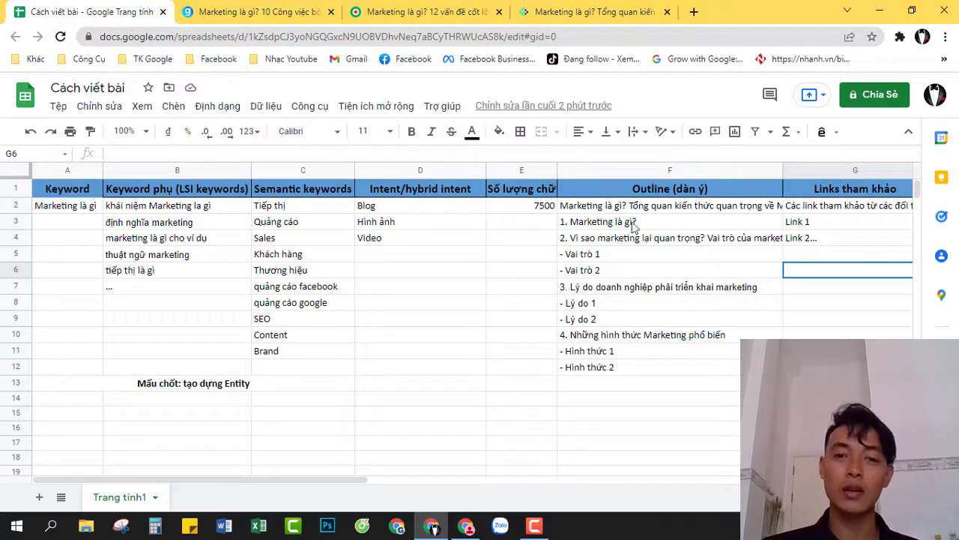
Review the outline column against the keyword and intent columns A to D
left_click_drag(627, 208, 629, 223)
left_click_drag(633, 321, 630, 367)
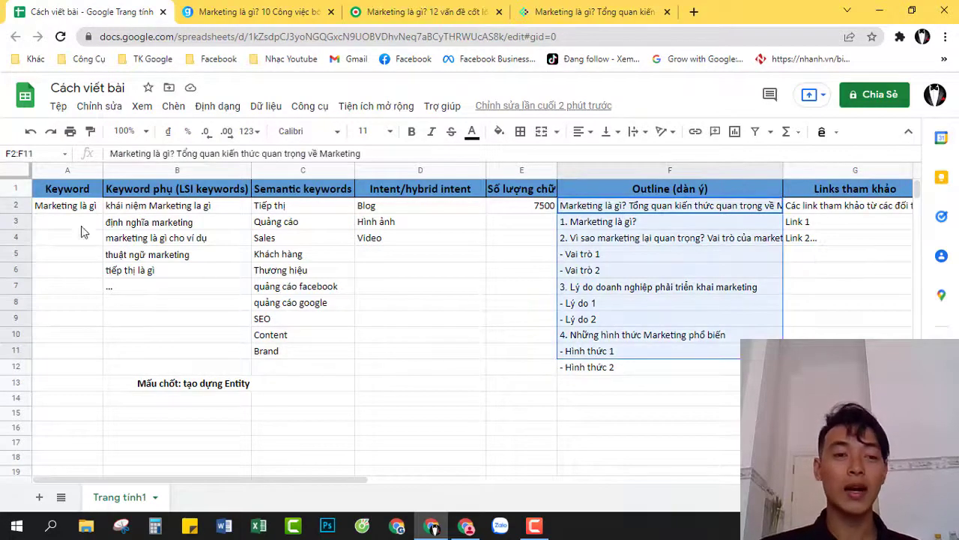
left_click_drag(67, 222, 457, 409)
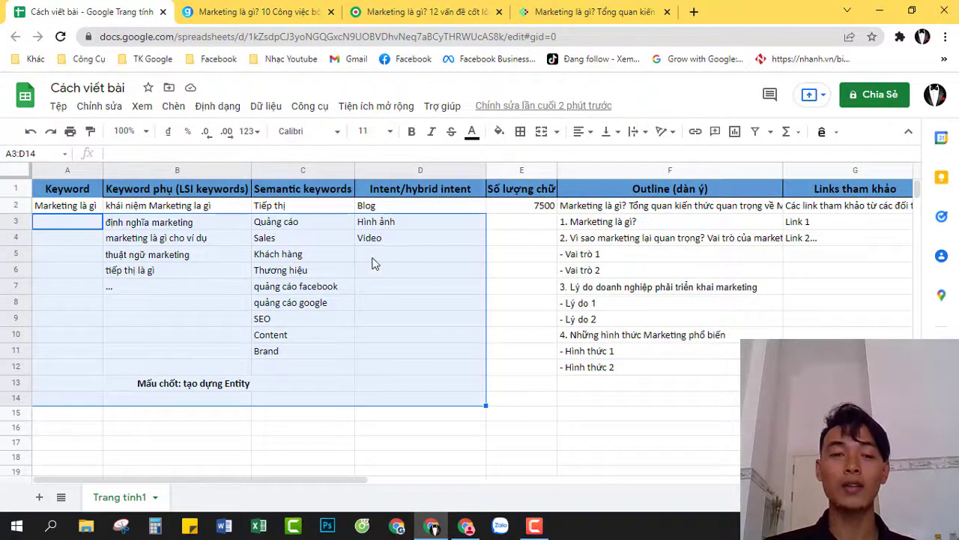
left_click(373, 263)
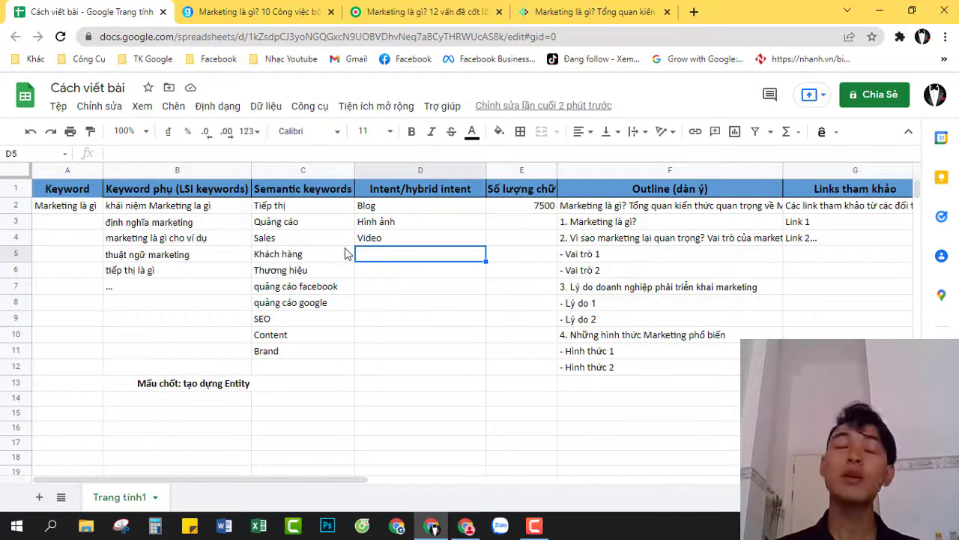
Recap the word count in E2, the intents in D2:D4, the LSI and semantic keywords, and the main keyword in A2
left_click(514, 209)
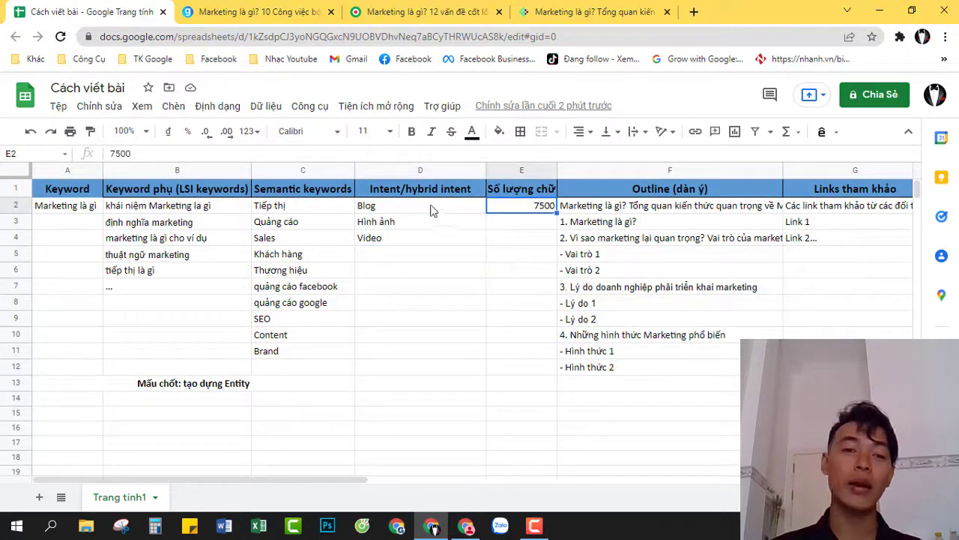
left_click_drag(432, 210, 424, 247)
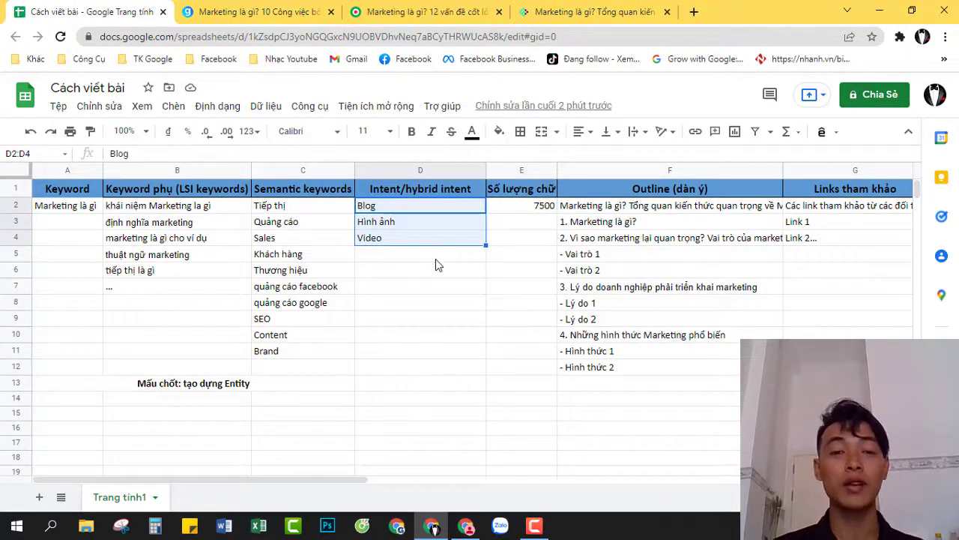
left_click(382, 304)
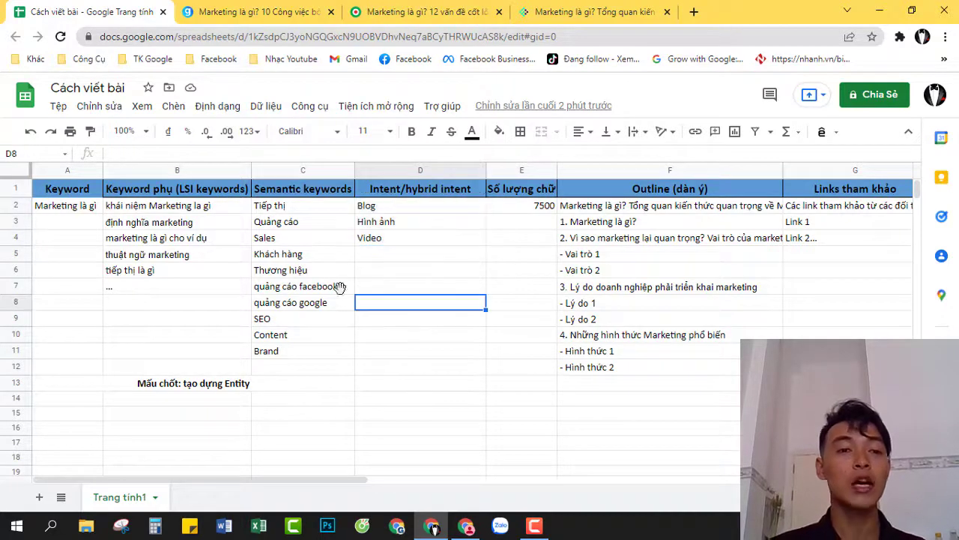
left_click_drag(184, 209, 174, 282)
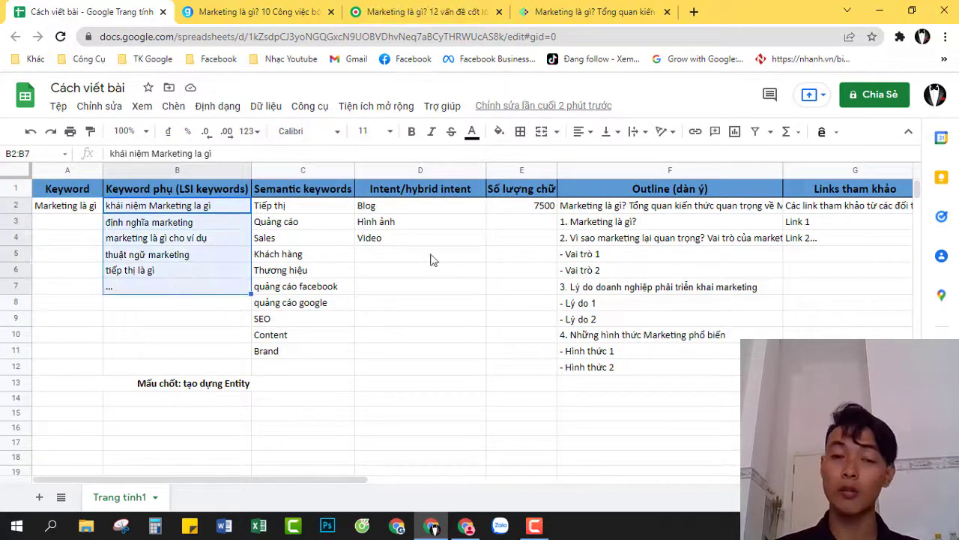
left_click_drag(315, 212, 310, 365)
left_click_drag(86, 199, 81, 213)
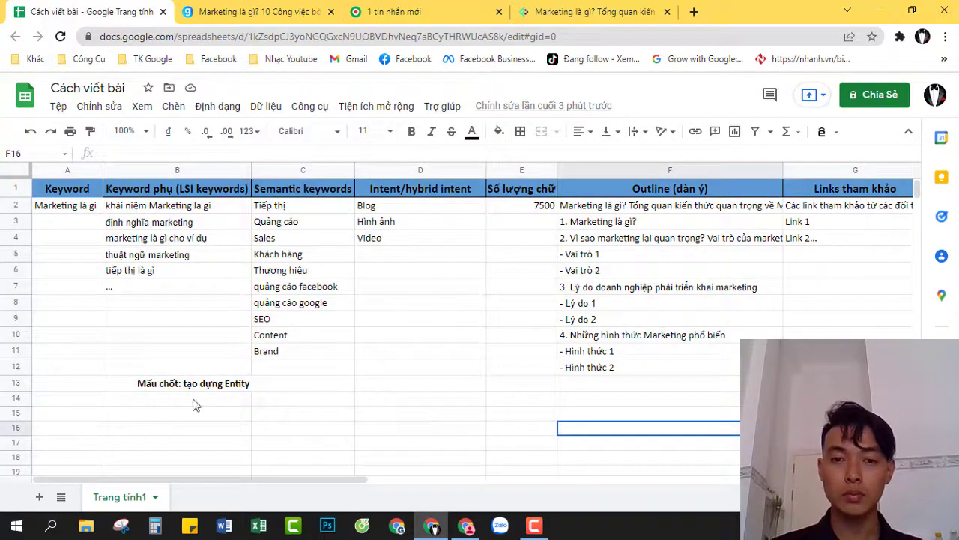
Highlight the "Mấu chốt: tạo dựng Entity" note in row 13, and review the word count and outline columns
left_click(178, 389)
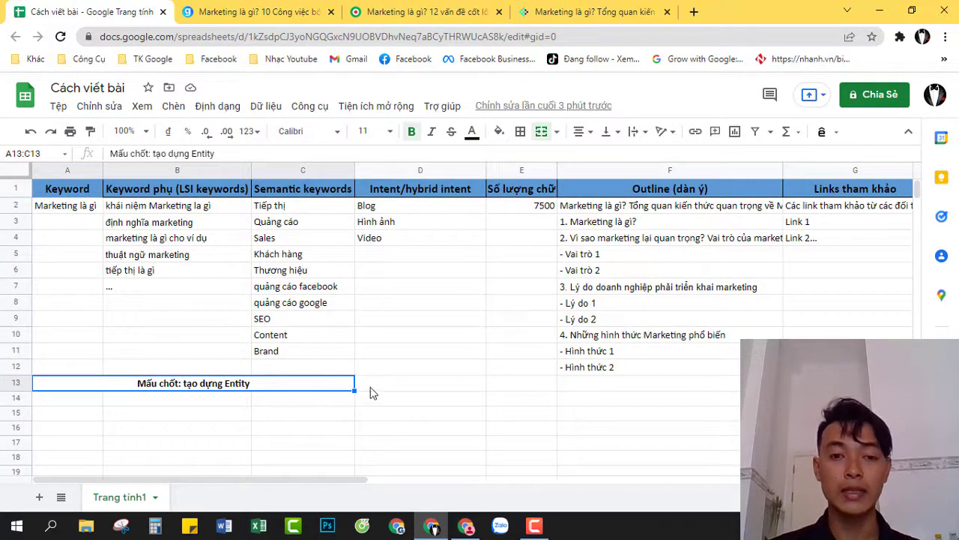
left_click(483, 399)
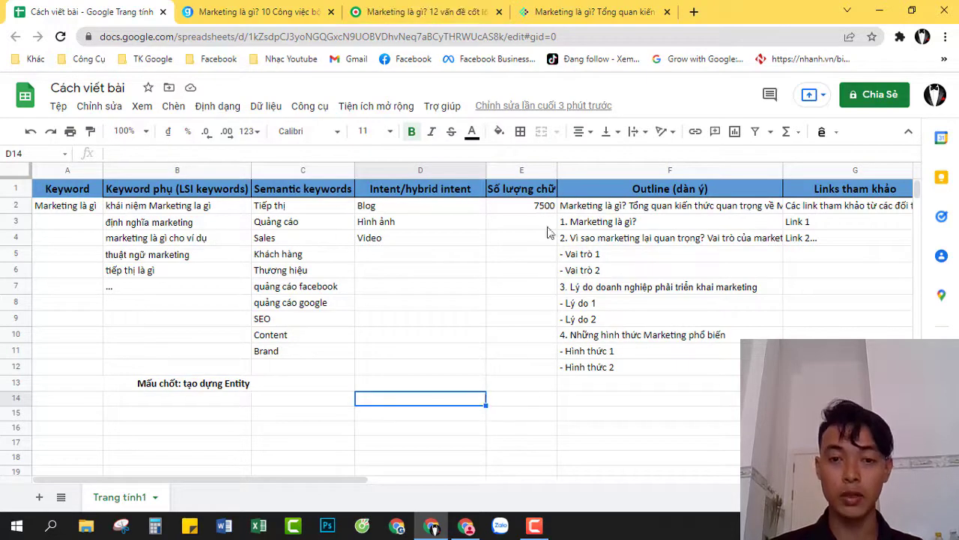
left_click_drag(529, 212, 674, 398)
left_click(600, 399)
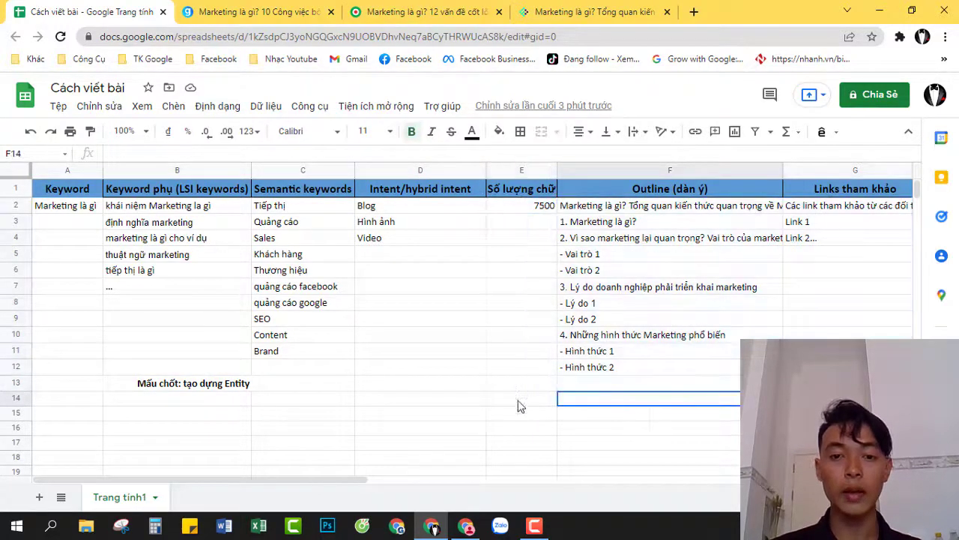
Review the intent, word count, outline and reference link columns, highlighting D2:G14 beside the main keyword in A2
left_click(521, 398)
key("shift+Right")
key("shift+Right")
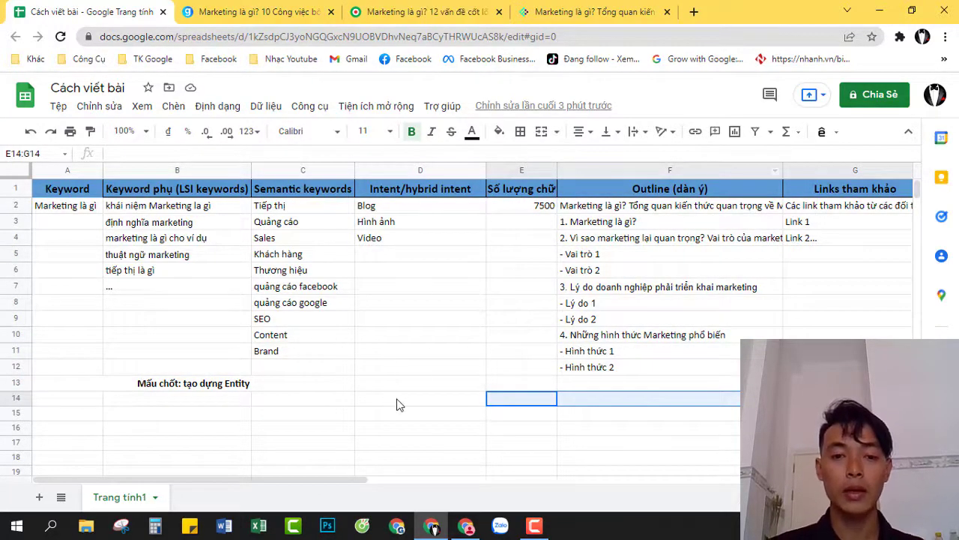
left_click(397, 398)
key("shift+Right")
key("shift+Right")
key("shift+Right")
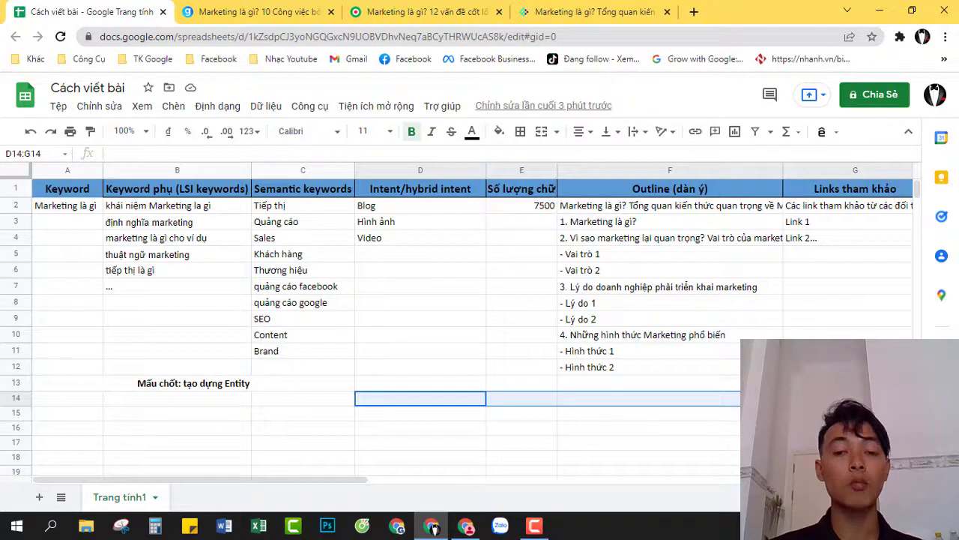
left_click(88, 203)
left_click_drag(400, 214, 855, 398)
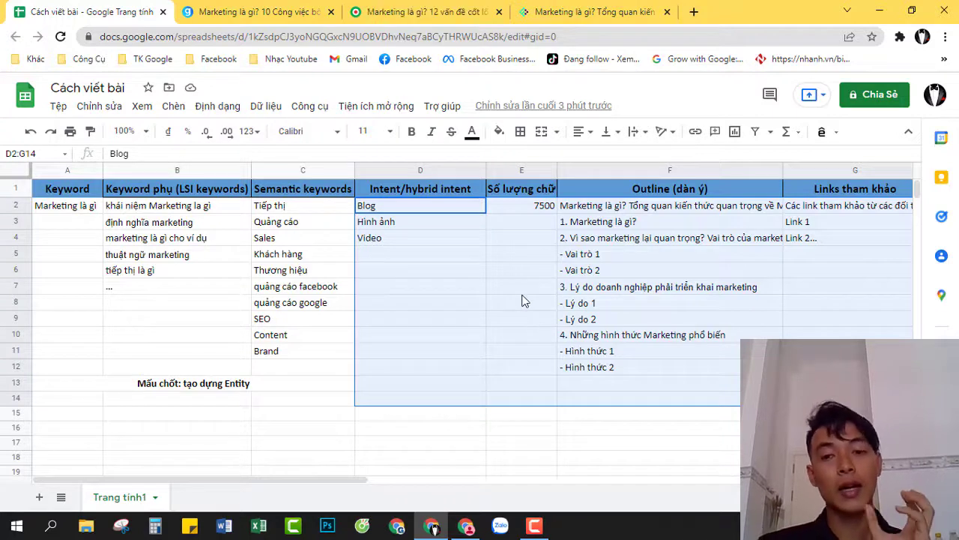
left_click(453, 274)
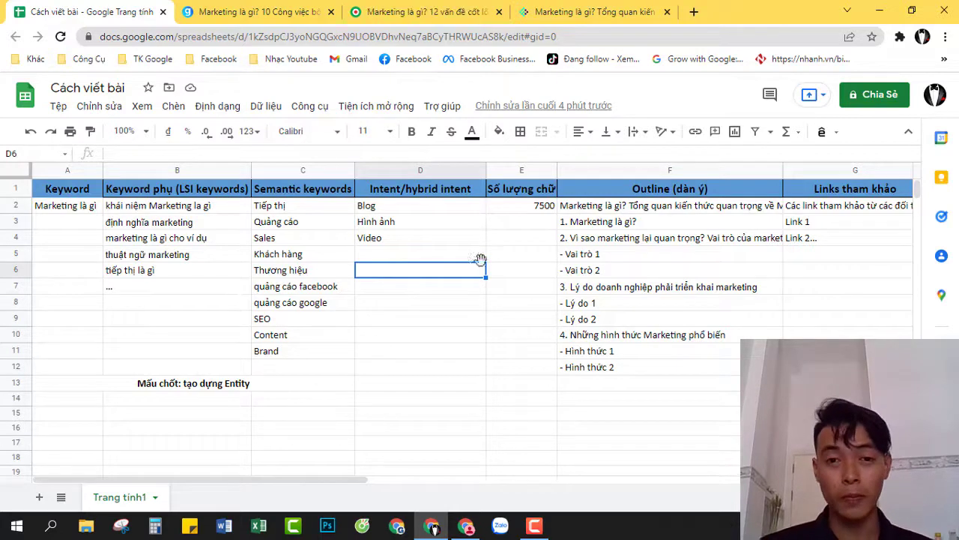
Highlight the article plan in A2:G13 to go over all its columns together
left_click_drag(82, 207, 420, 335)
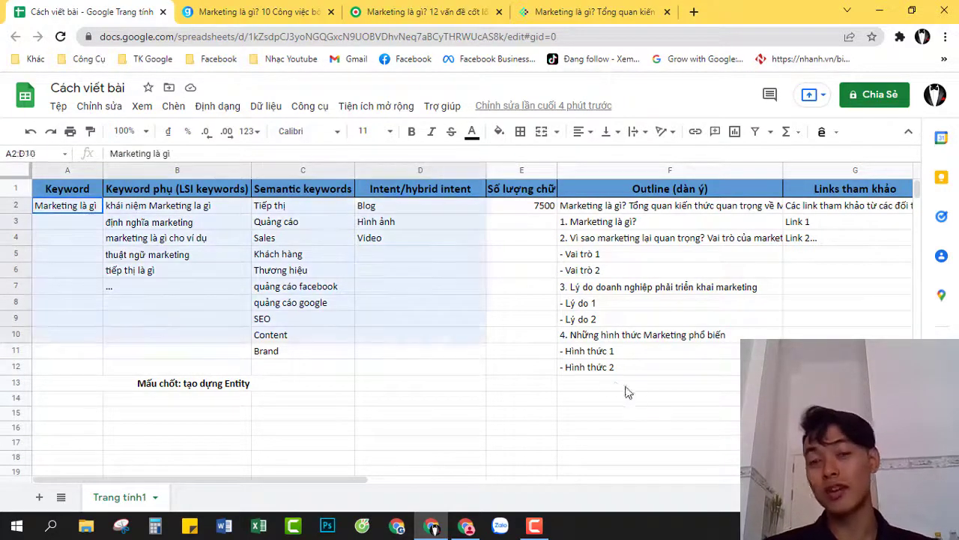
left_click(628, 392, "shift")
left_click(839, 334)
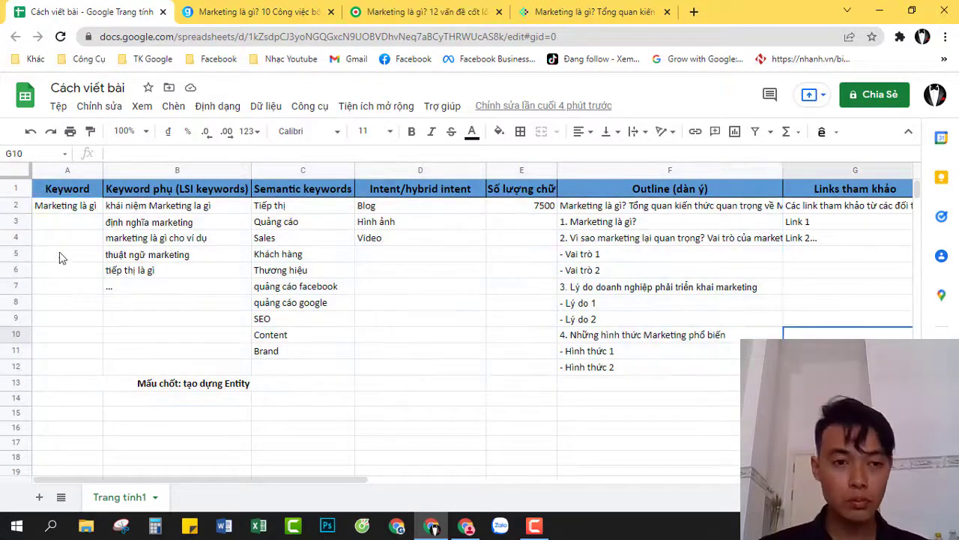
left_click_drag(79, 206, 846, 383)
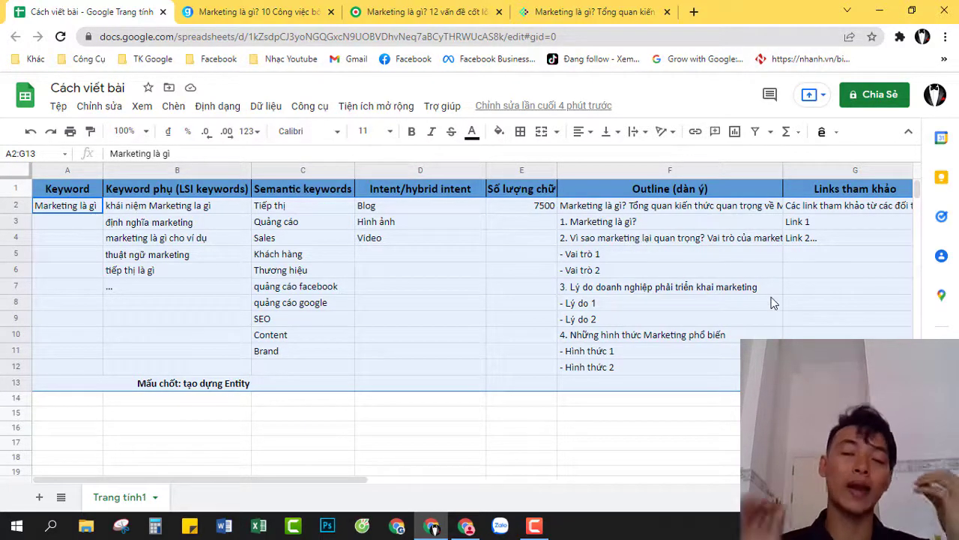
left_click(743, 272)
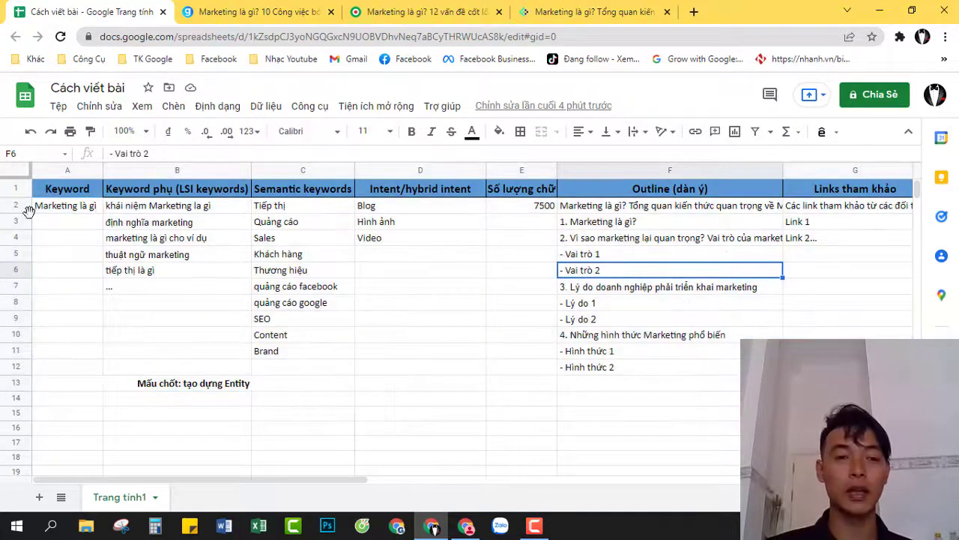
left_click_drag(66, 206, 824, 383)
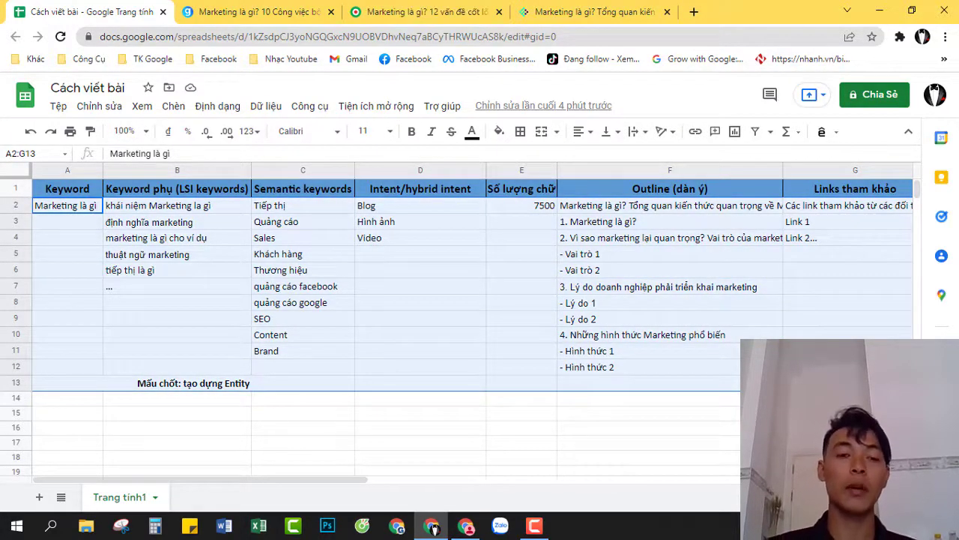
Highlight the word "Entity" in the "Mấu chốt: tạo dựng Entity" note in row 13
left_click(230, 383)
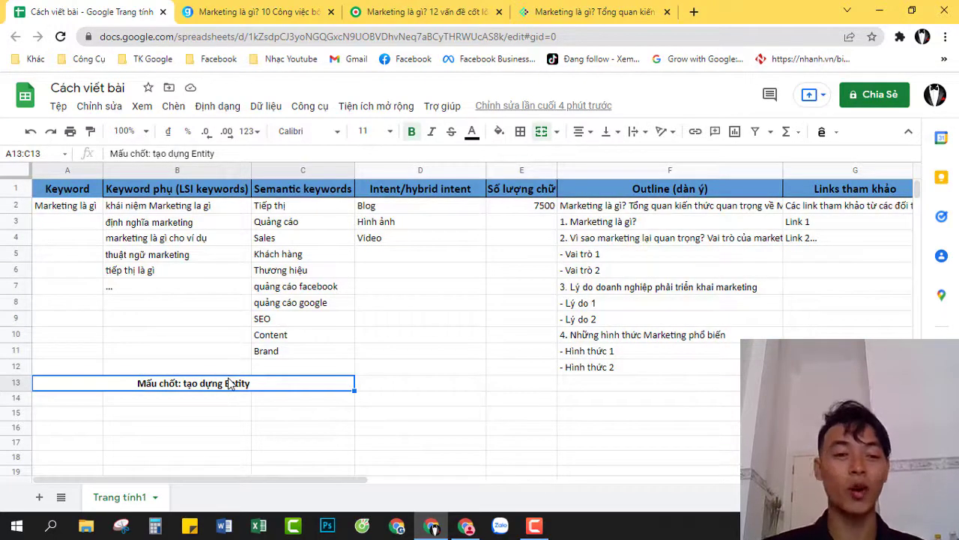
double_click(283, 384)
double_click(240, 383)
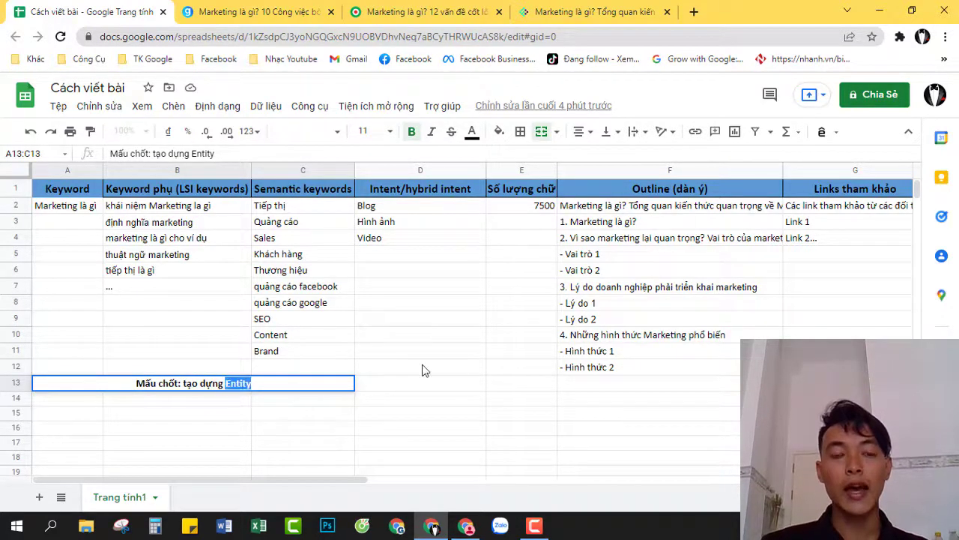
left_click(423, 368)
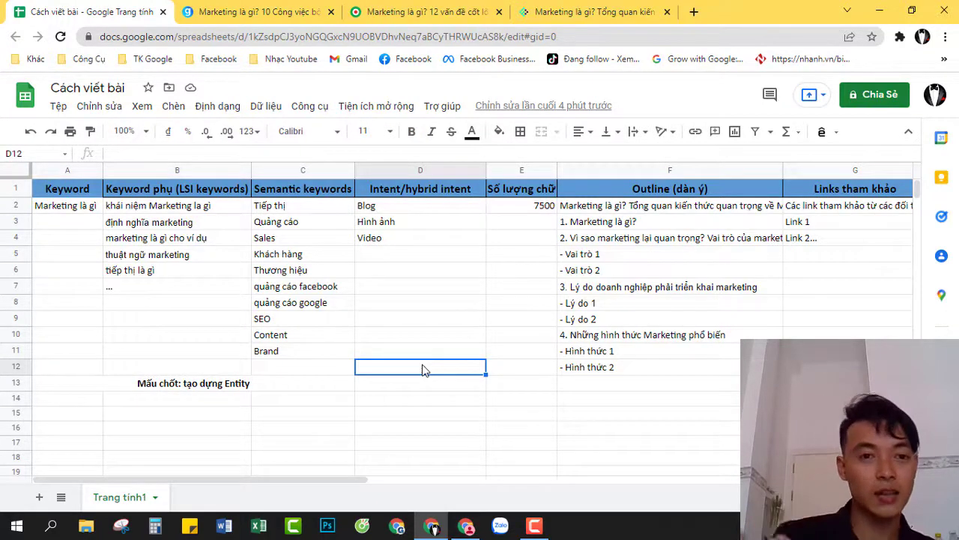
left_click(246, 388)
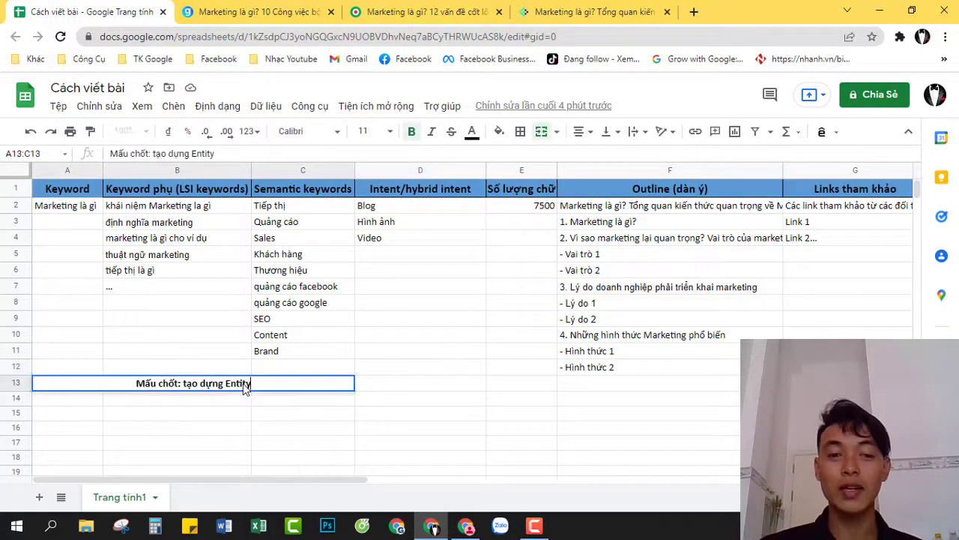
double_click(244, 384)
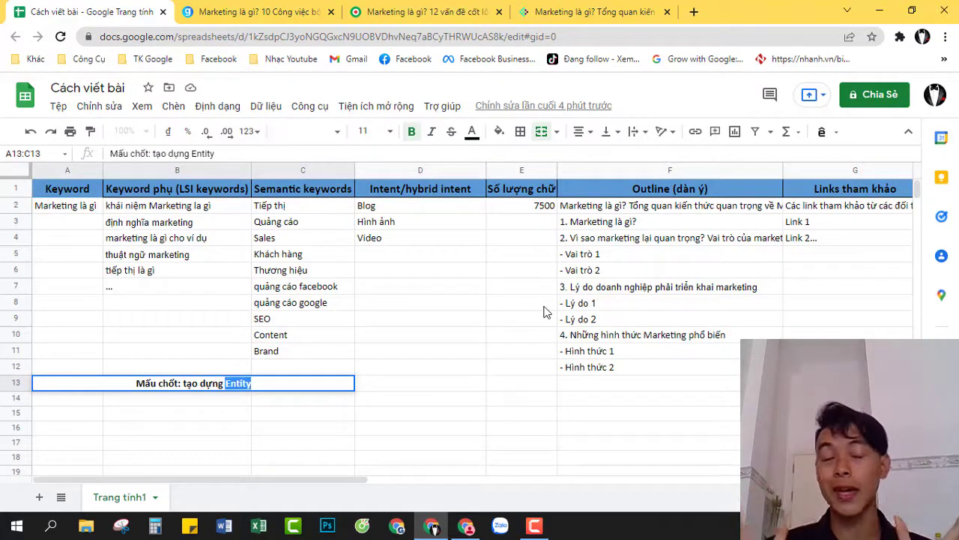
left_click(378, 345)
left_click(273, 388)
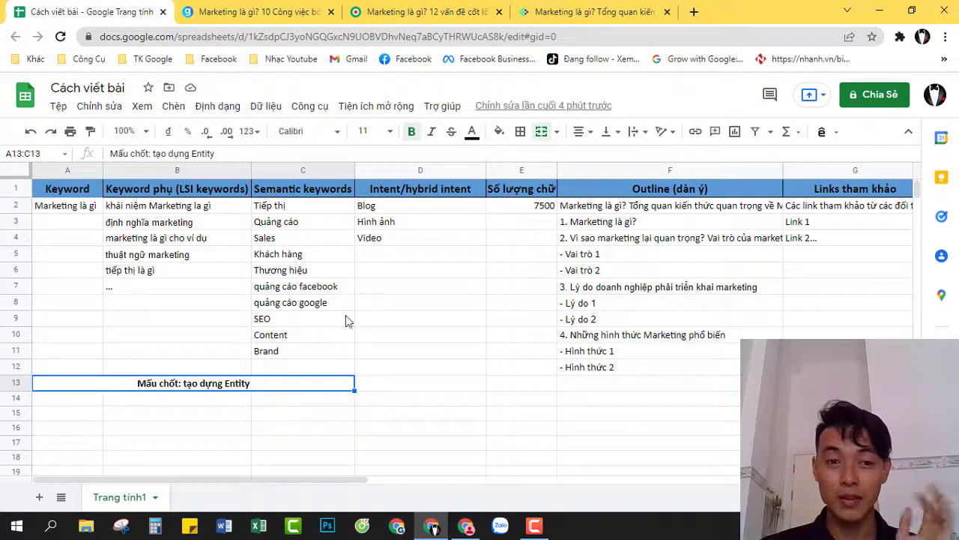
Relate the keyword columns A to C to the word "Entity" in the row 13 note
left_click_drag(69, 208, 307, 417)
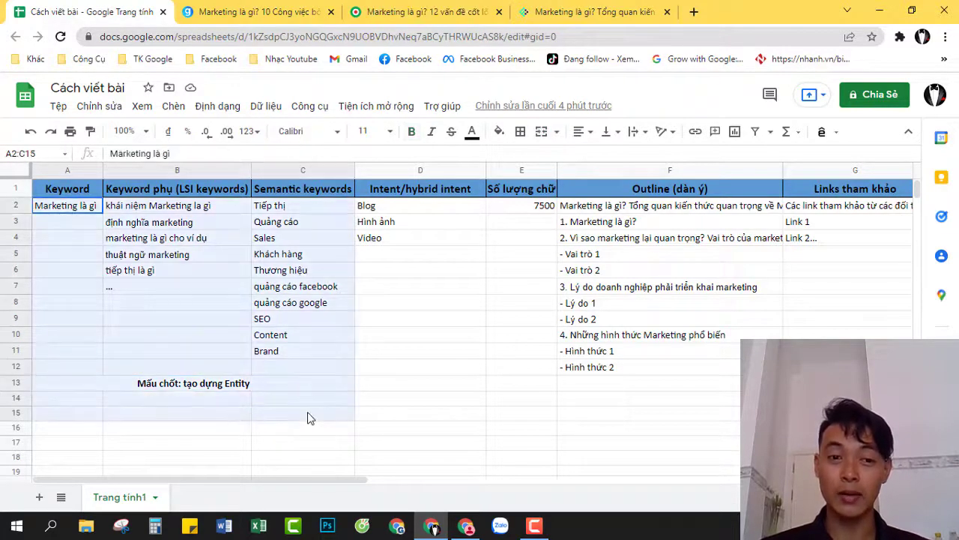
left_click(423, 387)
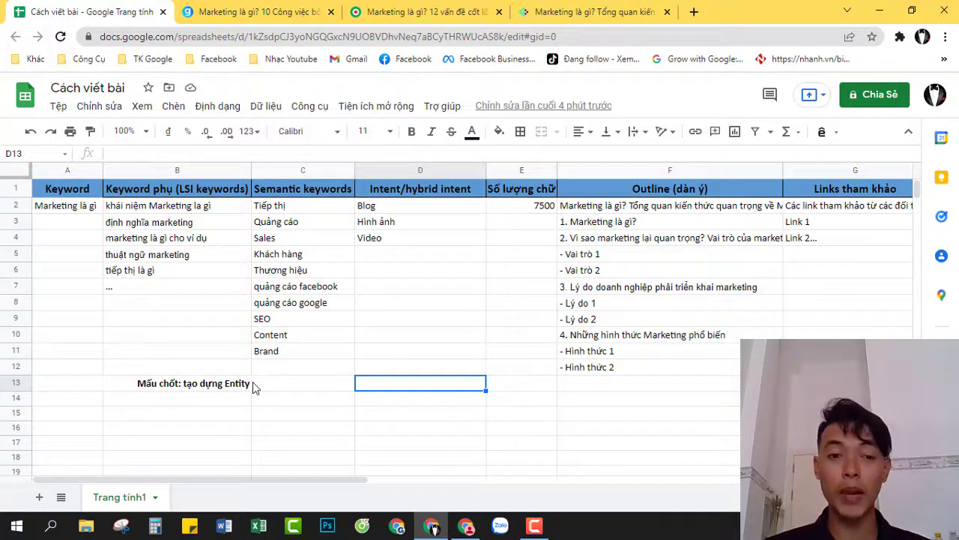
left_click(253, 382)
double_click(247, 383)
double_click(245, 383)
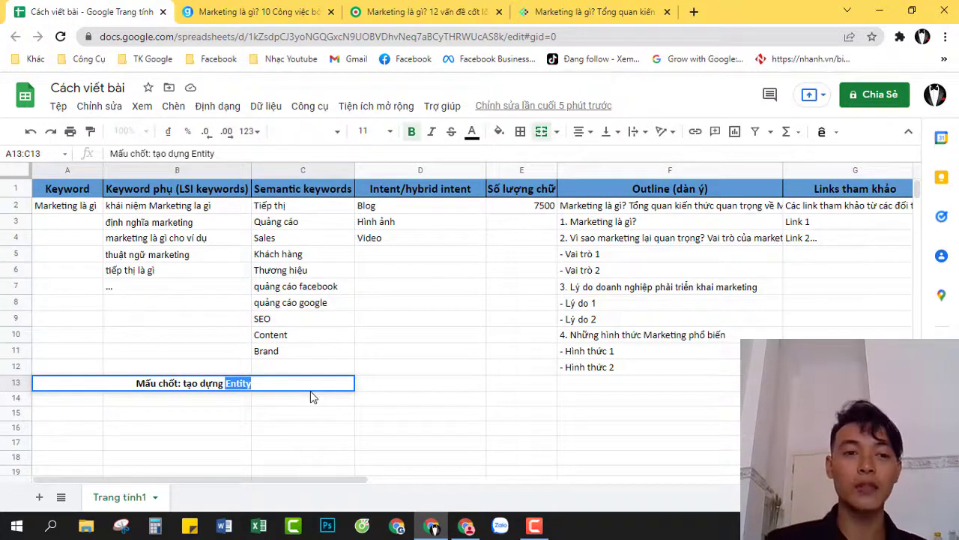
left_click(300, 288)
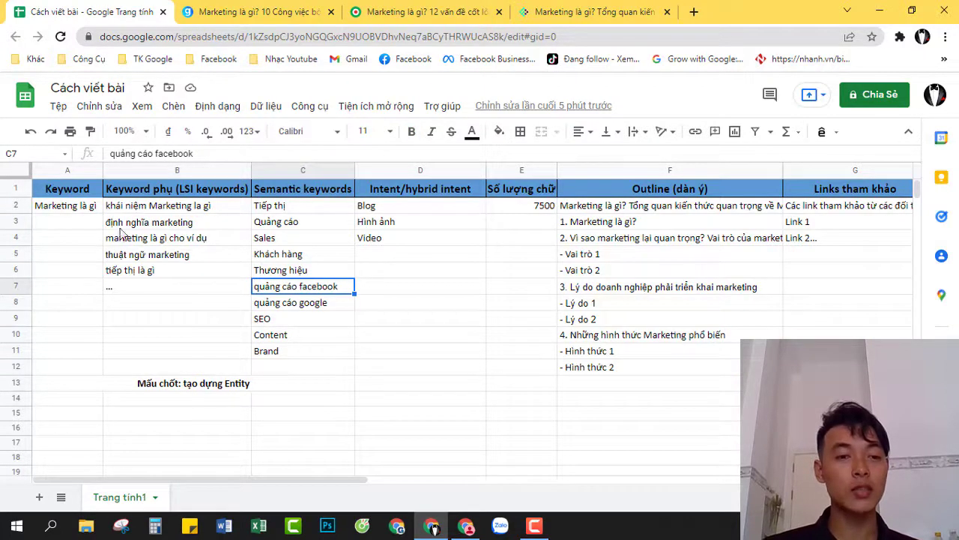
Review the main keyword in A2, the LSI keywords in column B and the semantic keywords in column C
left_click(90, 207)
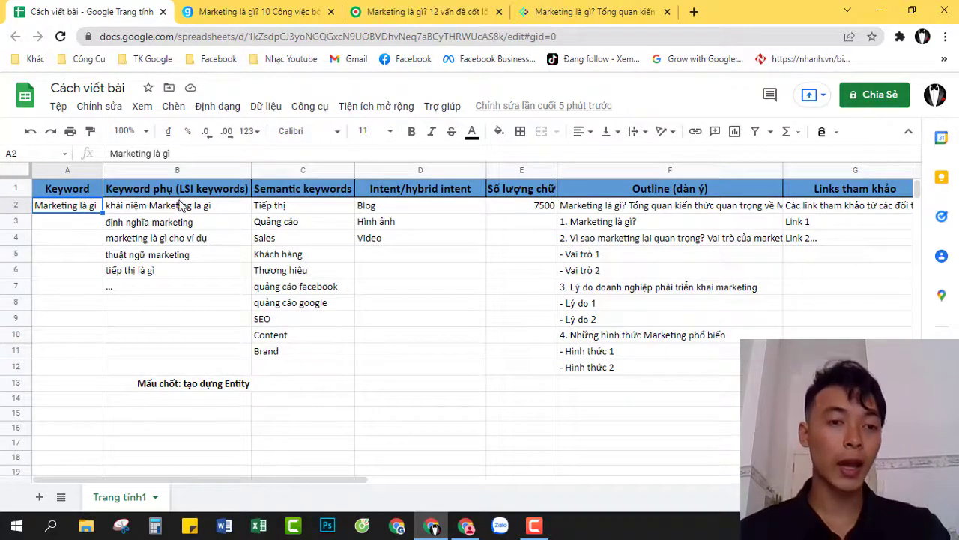
left_click_drag(180, 204, 200, 353)
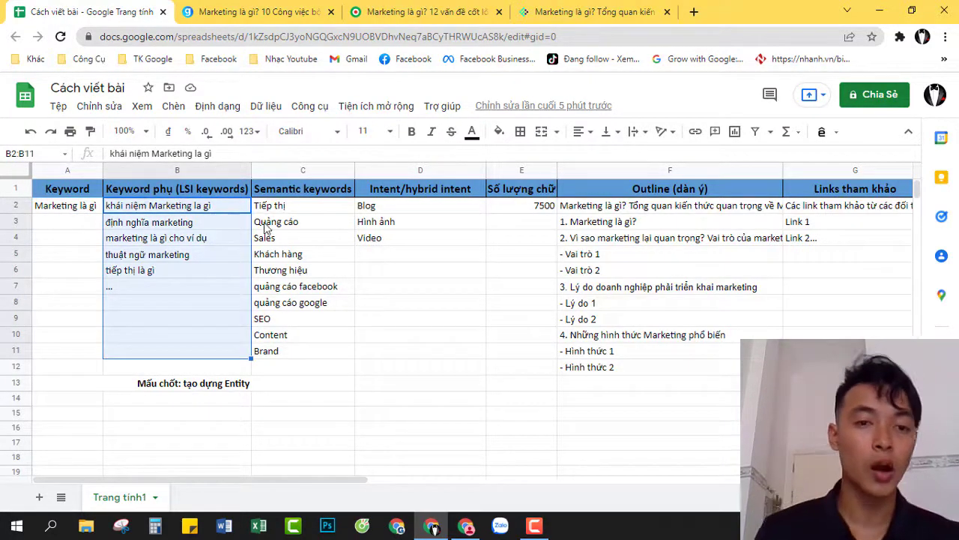
left_click_drag(277, 205, 278, 351)
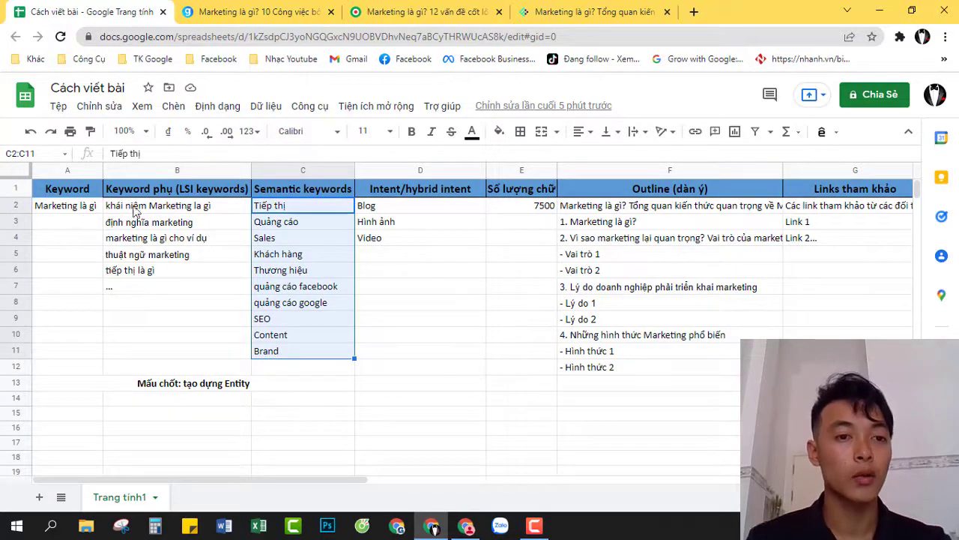
left_click_drag(135, 212, 196, 341)
left_click(258, 319)
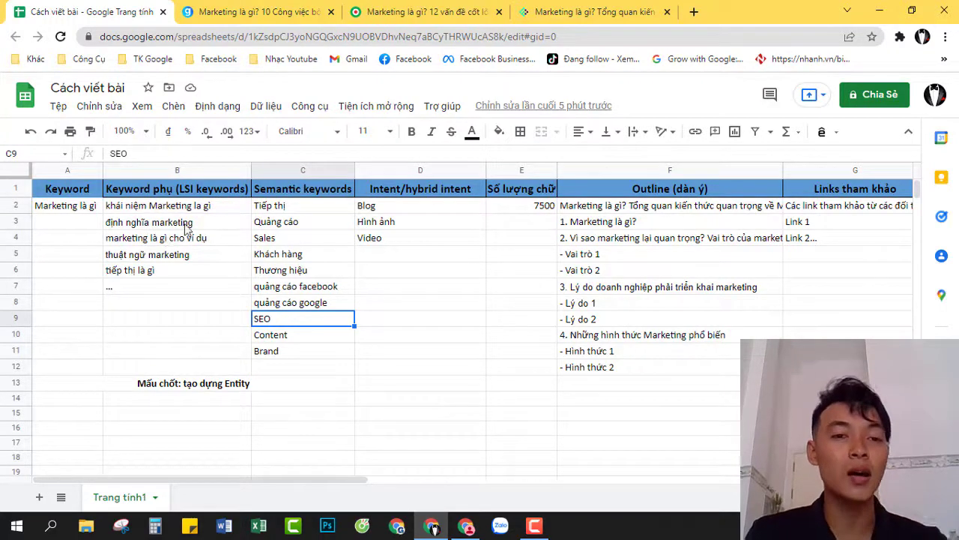
left_click_drag(299, 207, 310, 381)
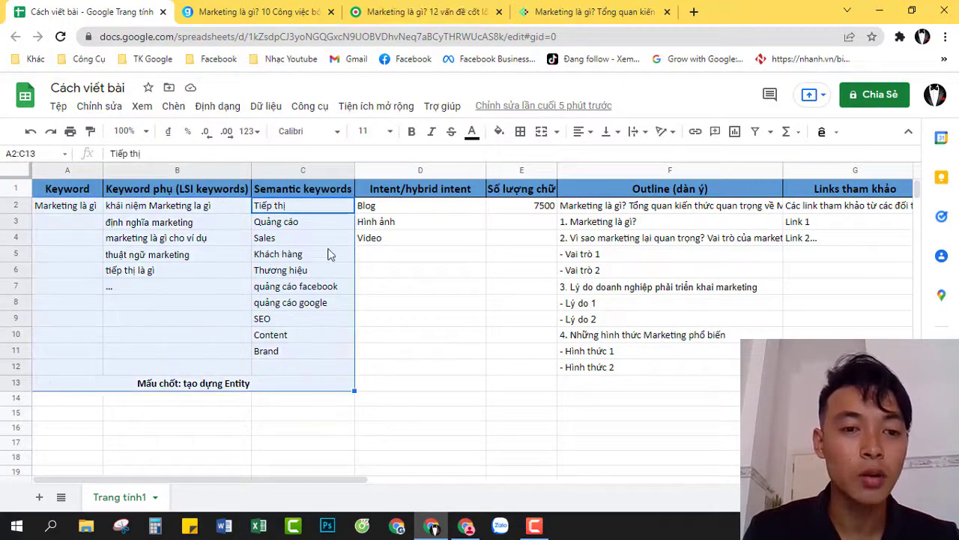
left_click(327, 255)
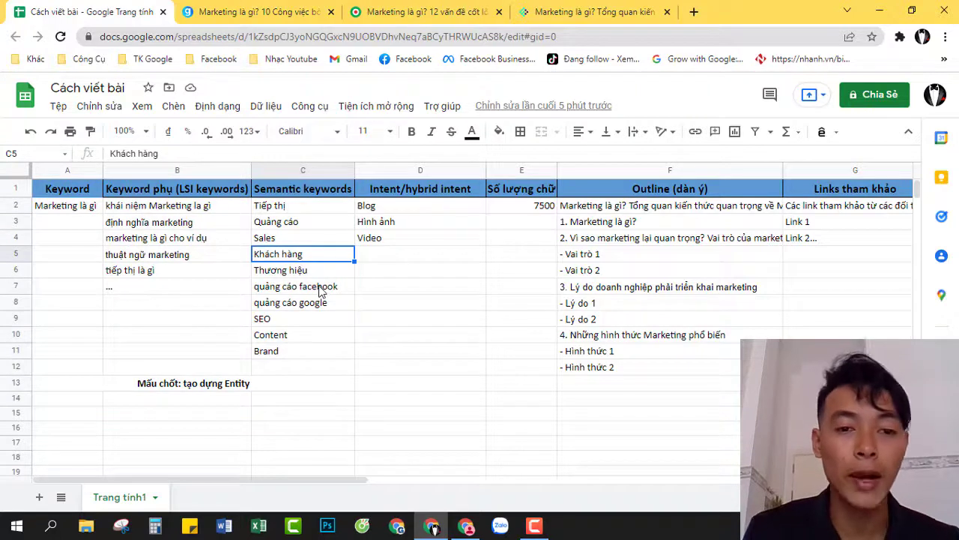
left_click_drag(192, 209, 180, 279)
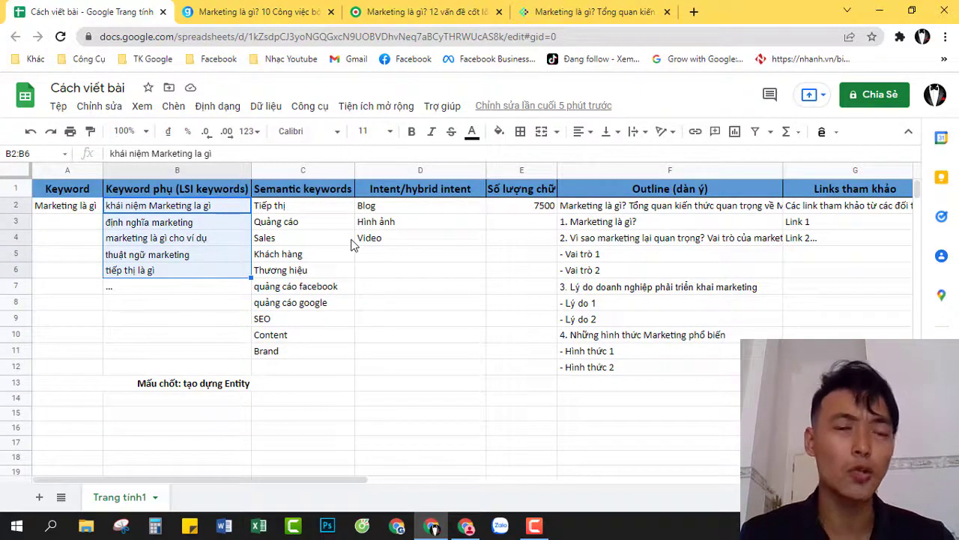
Highlight the keyword groups in A2:C12, and review the whole planning table in A1:G14
left_click(38, 212)
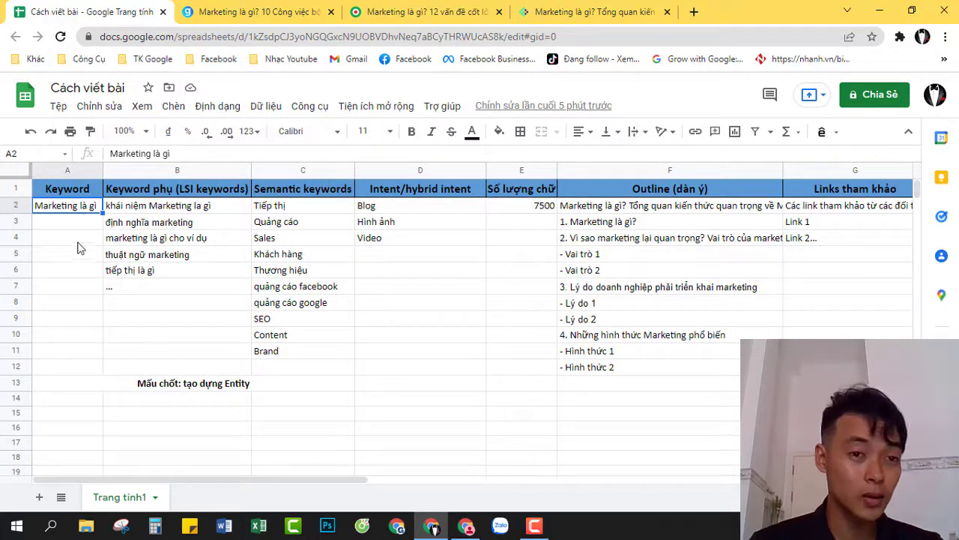
left_click_drag(85, 208, 307, 377)
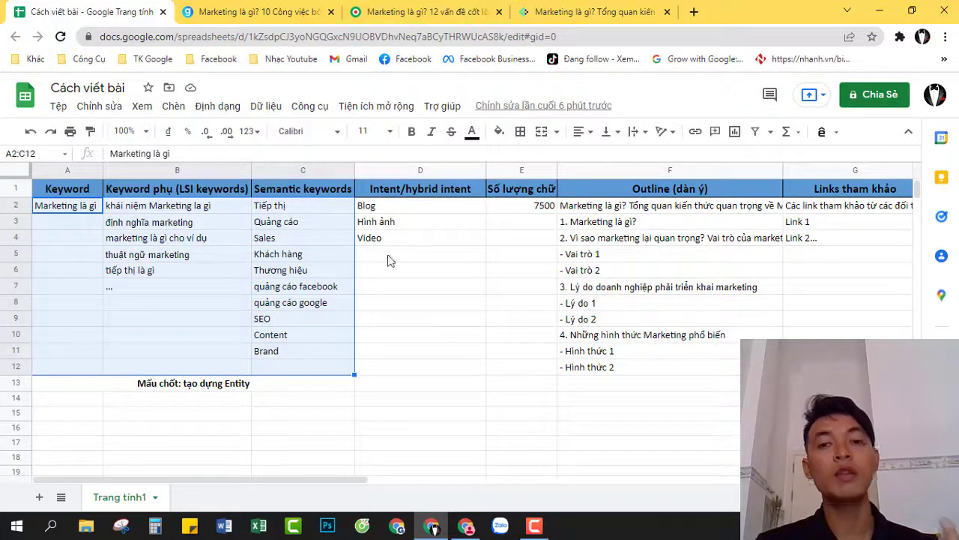
left_click(455, 288)
left_click_drag(68, 188, 847, 399)
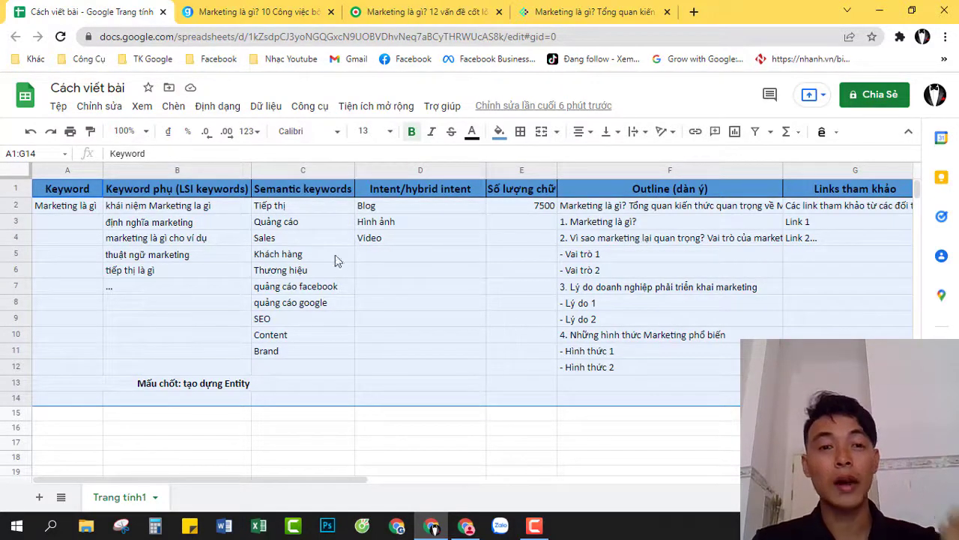
Compare the main keyword in A2 with the article title in F2 and the first outline heading in F3
left_click(78, 210)
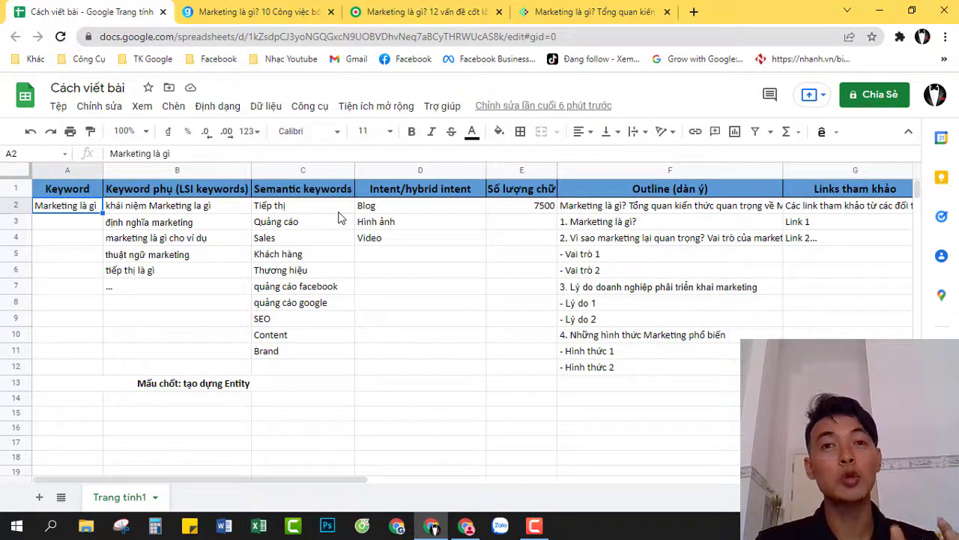
left_click(619, 207)
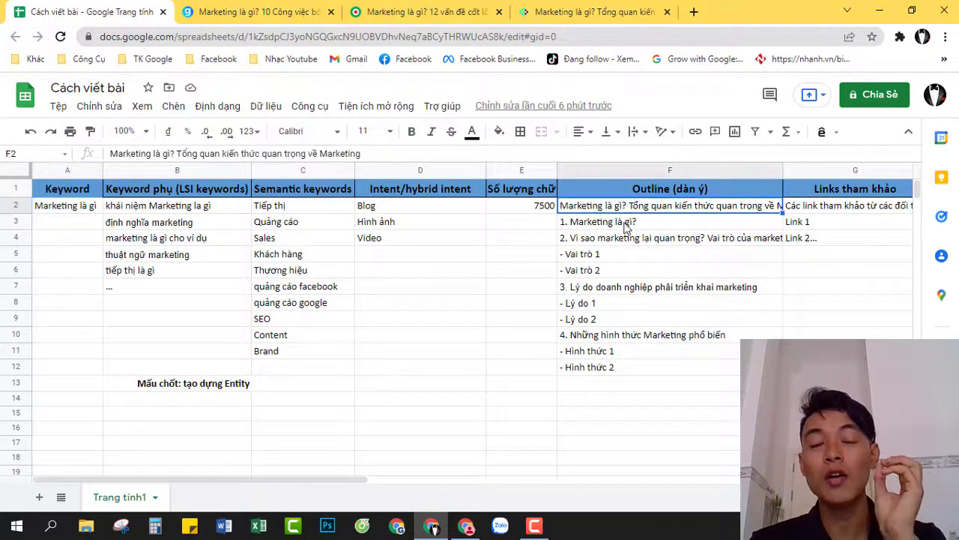
left_click(624, 222)
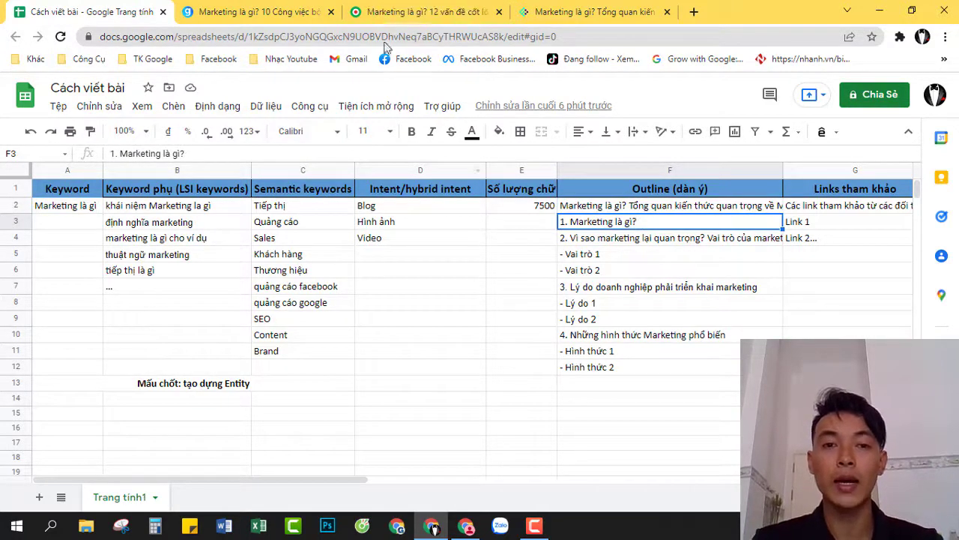
Examine the "Marketing là gì?" section link and the article title on the gtvseo page, and return to the planning sheet
left_click(255, 12)
scroll(326, 178, "up", 4)
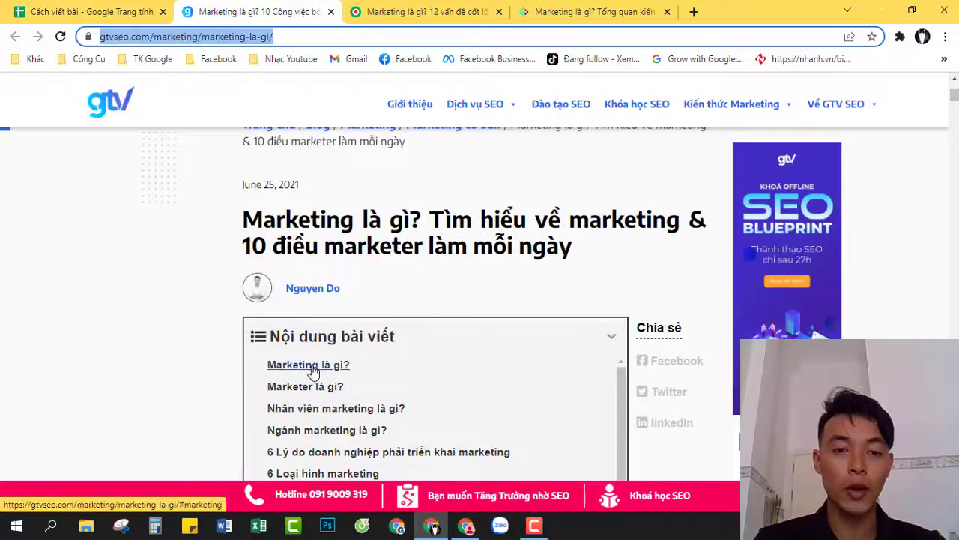
left_click(310, 368)
mouse_move(236, 247)
left_mouse_down()
mouse_move(446, 252)
mouse_move(238, 237)
left_mouse_up()
scroll(389, 266, "up", 5)
scroll(389, 266, "up", 5)
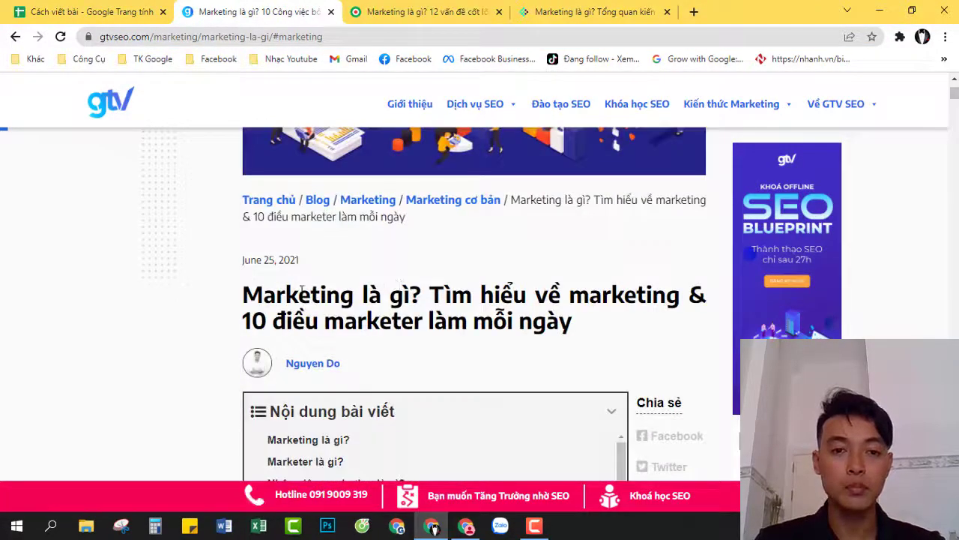
left_click_drag(255, 296, 591, 322)
left_click(561, 321)
left_click(88, 12)
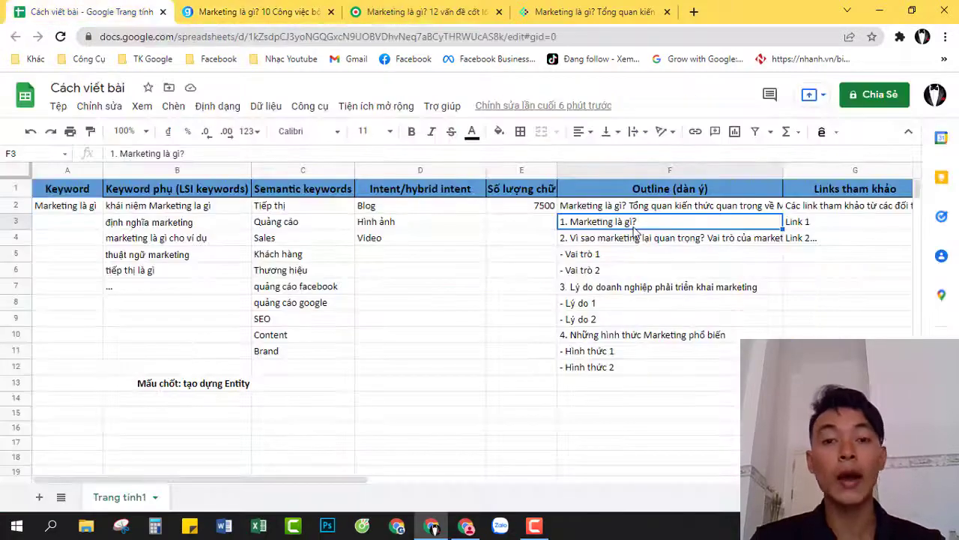
Check the fiexmarketing article's table of contents against the outline, and return to the planning sheet
key("ctrl+Tab")
key("ctrl+Tab")
key("ctrl+Tab")
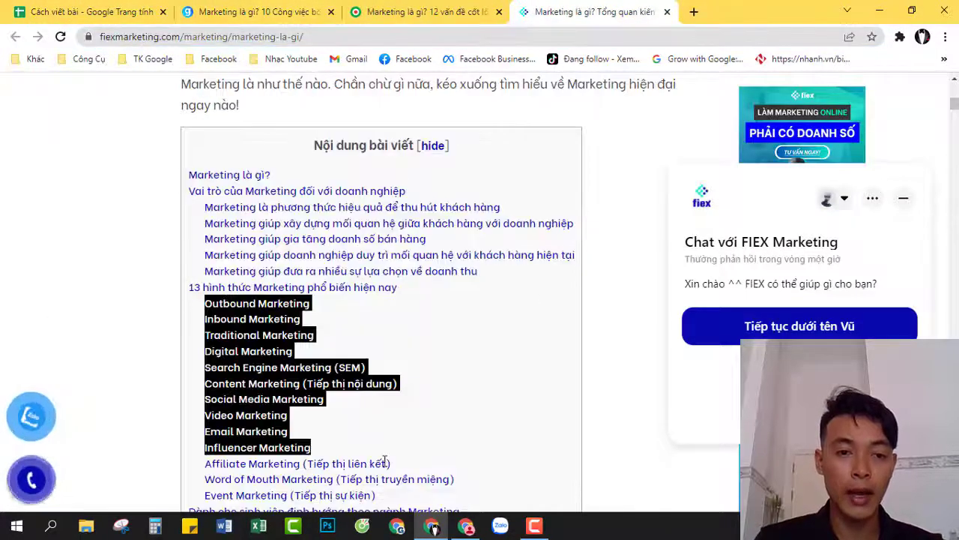
left_click(123, 12)
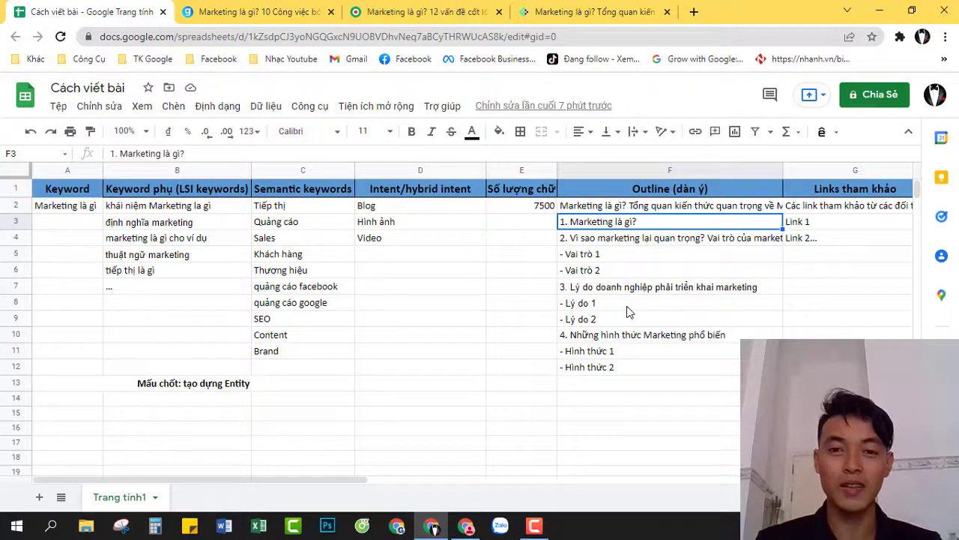
Recap the "Video" and "Hình ảnh" intents and the complete plan from the Keyword to the Links tham khảo column
left_click(391, 237)
left_click(394, 223)
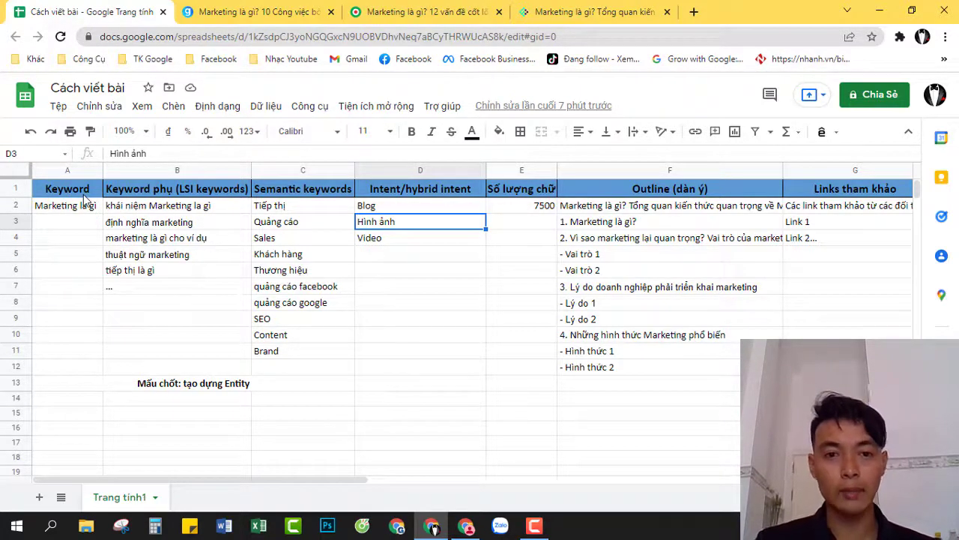
left_click_drag(83, 194, 824, 368)
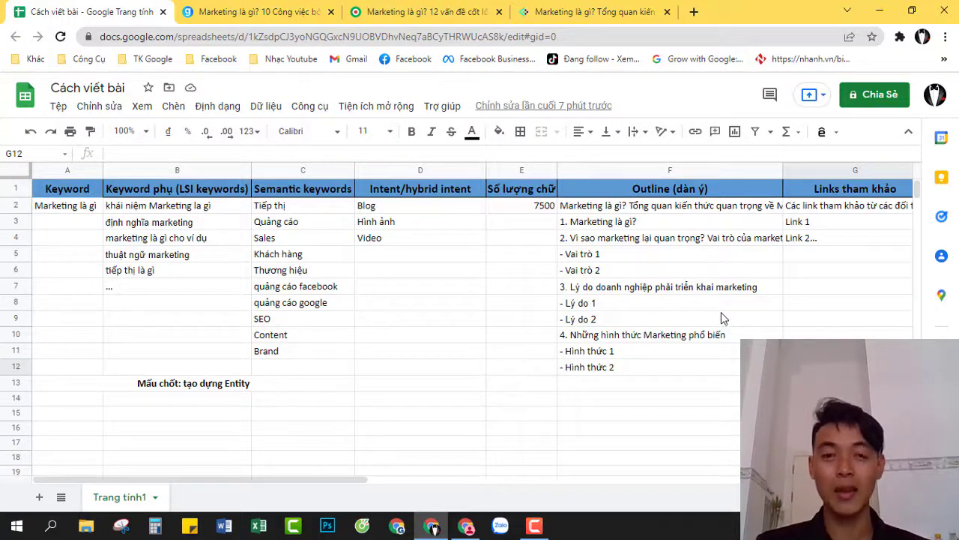
left_click(597, 404)
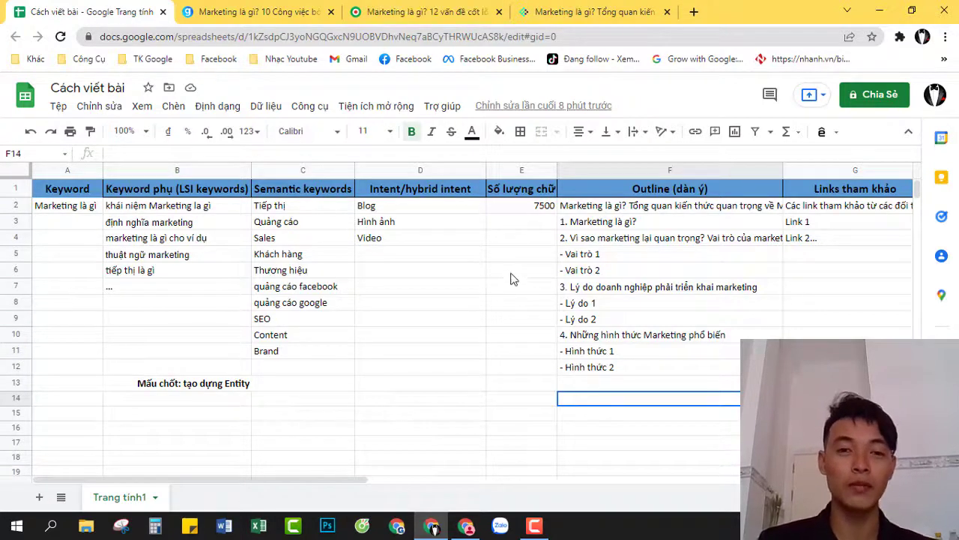